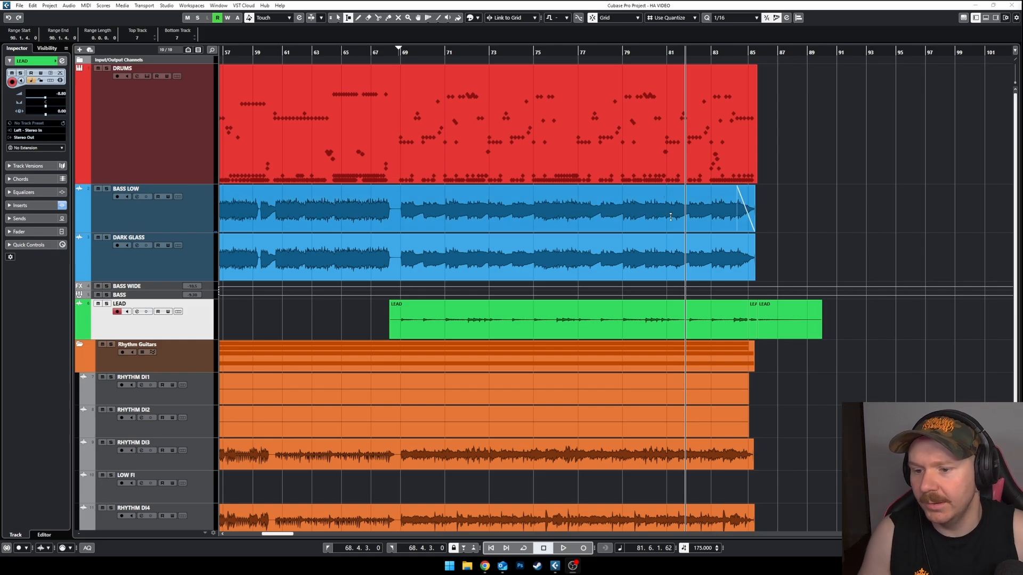
# Select the DRUMS track and open its Kontakt instrument, scrolling down to the Outputs section
pyautogui.click(418, 53)
pyautogui.click(107, 134)
pyautogui.click(147, 76)
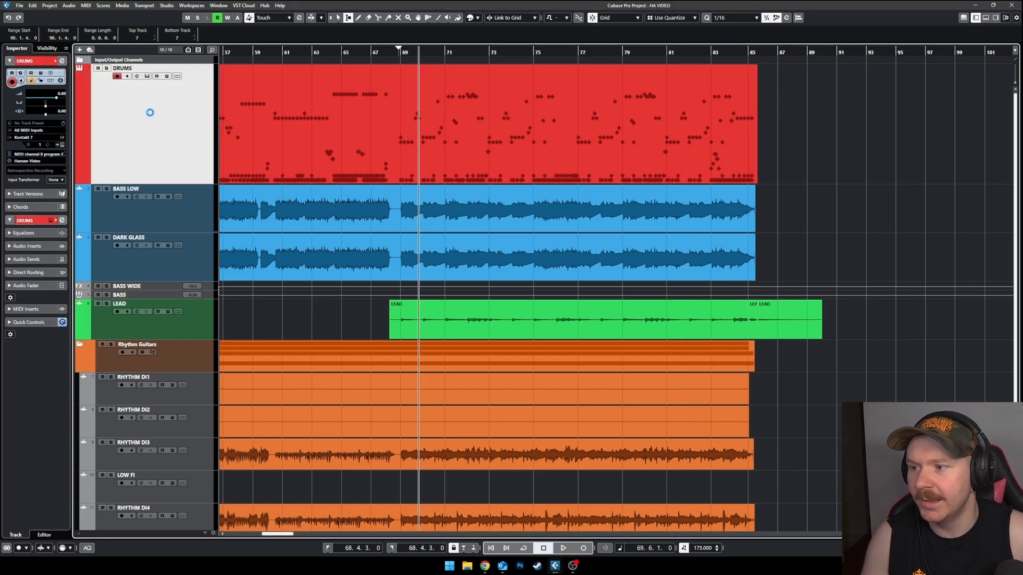
pyautogui.moveTo(635, 73); pyautogui.dragTo(624, 40)
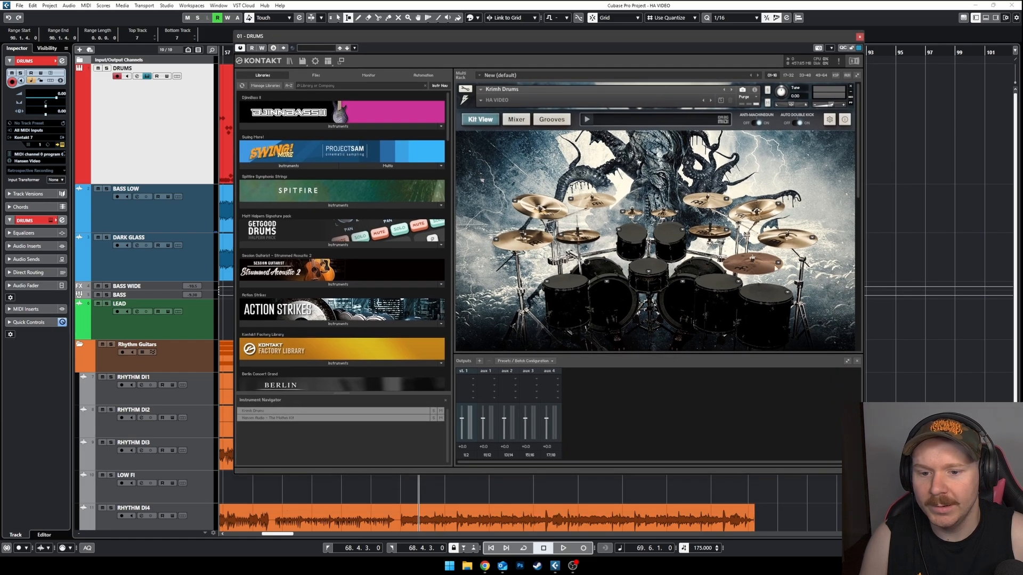
pyautogui.scroll(-5, 801, 274)
pyautogui.scroll(-2, 756, 292)
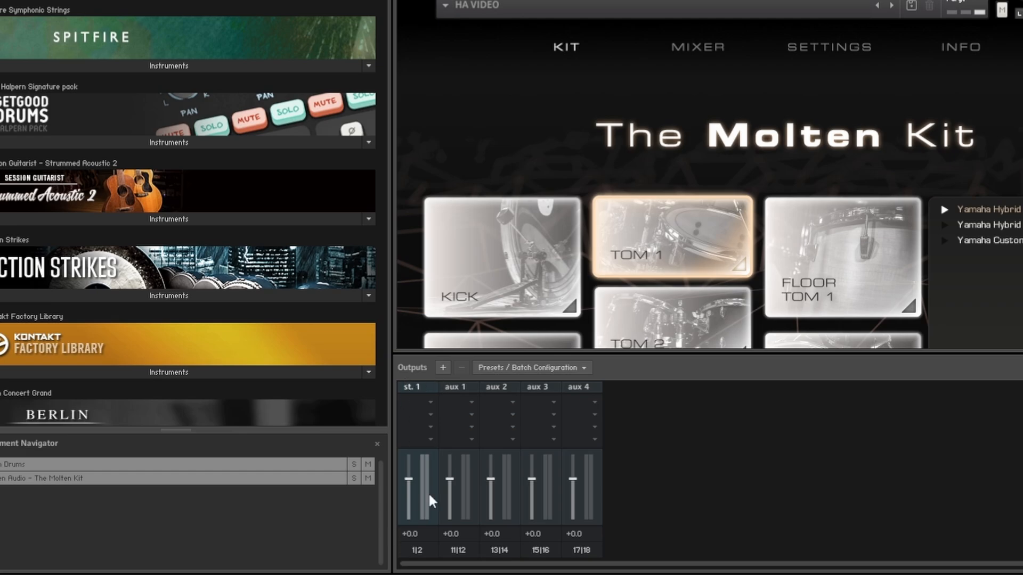
pyautogui.scroll(-3, 511, 165)
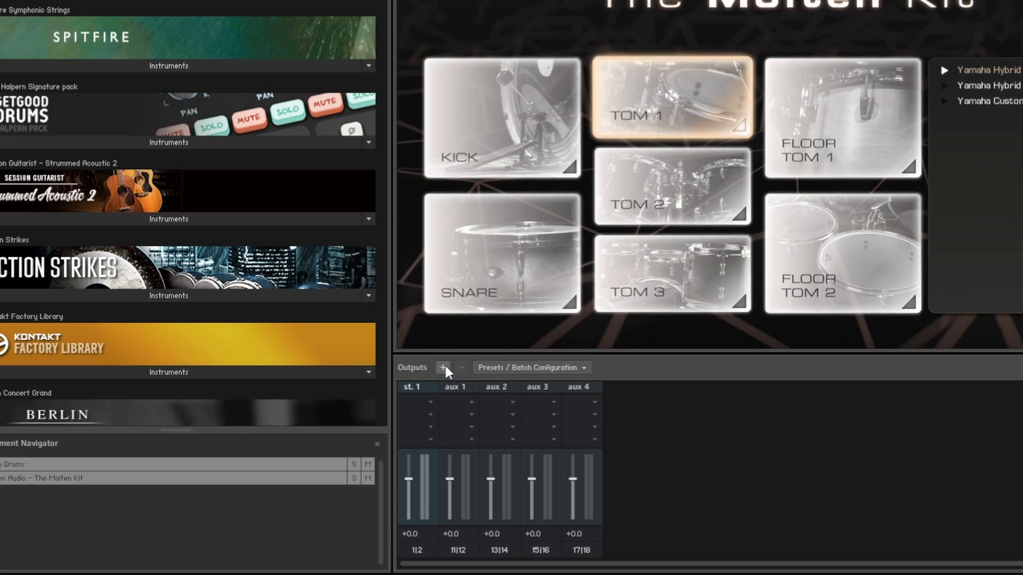
# Add ten new stereo outputs, st.2 through st.11, to Kontakt
pyautogui.click(443, 367)
pyautogui.moveTo(614, 150); pyautogui.dragTo(639, 115)
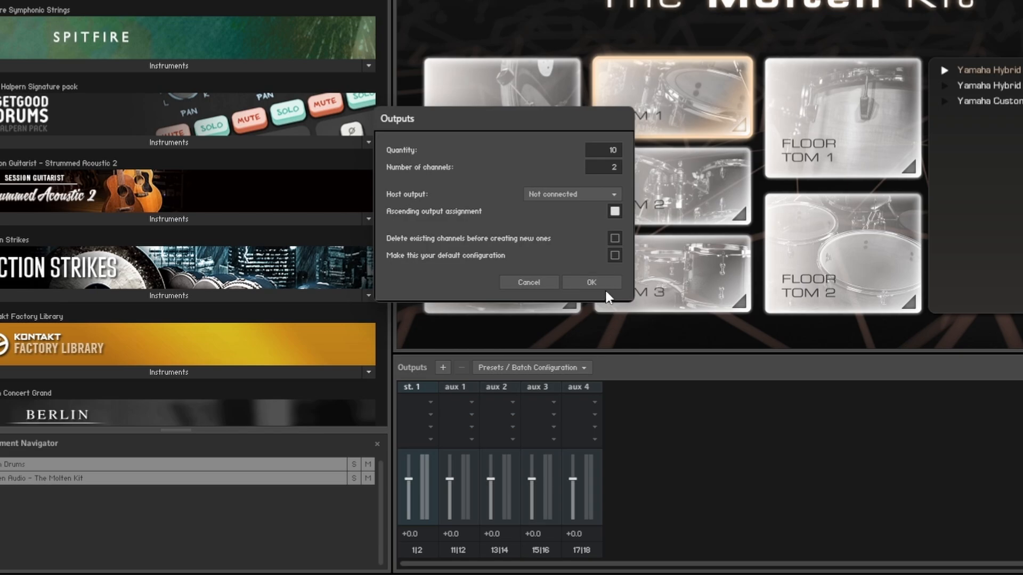
pyautogui.click(605, 289)
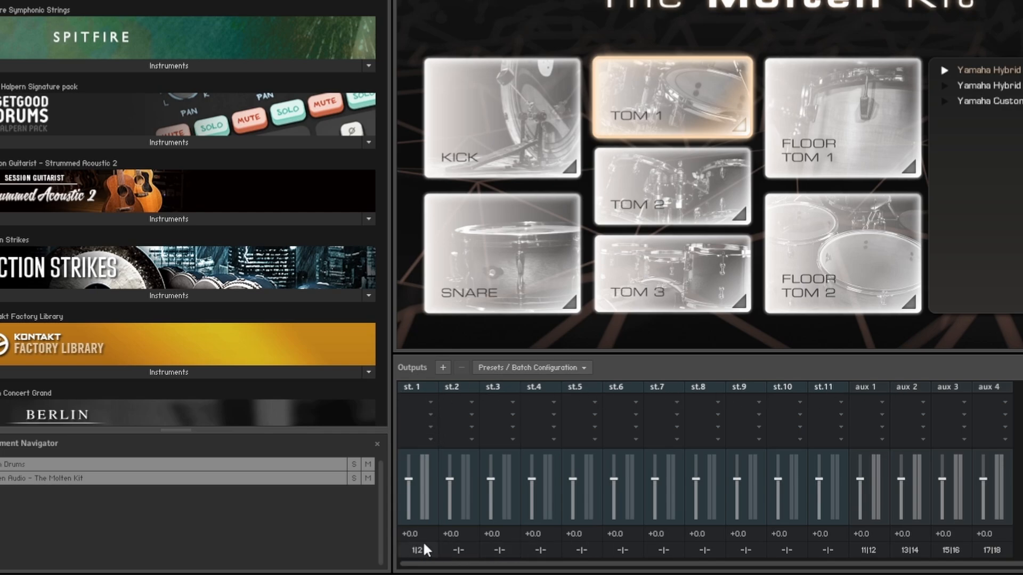
# Inspect output st.2's routing choices and leave its channel settings unchanged
pyautogui.click(458, 550)
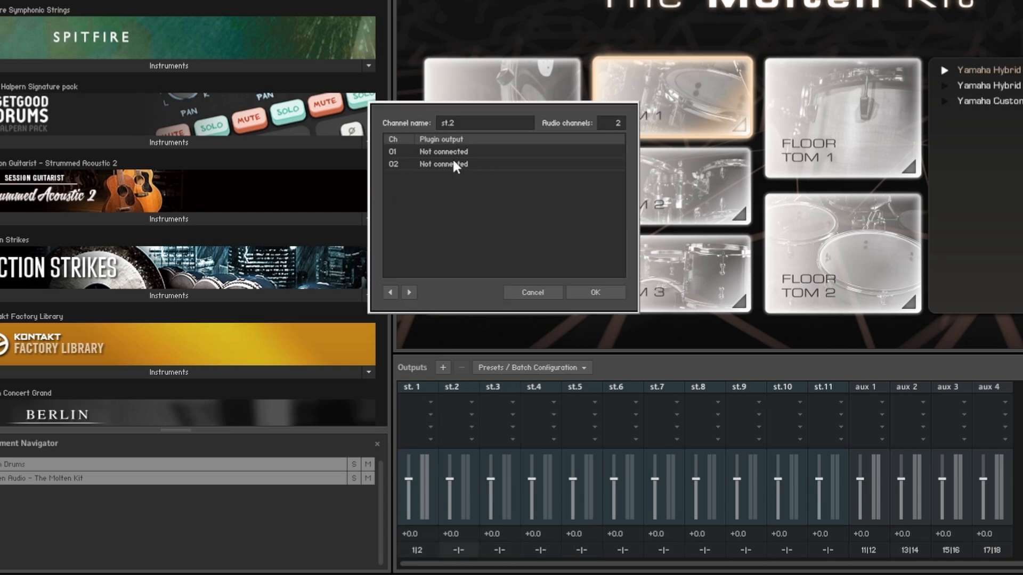
pyautogui.click(456, 163)
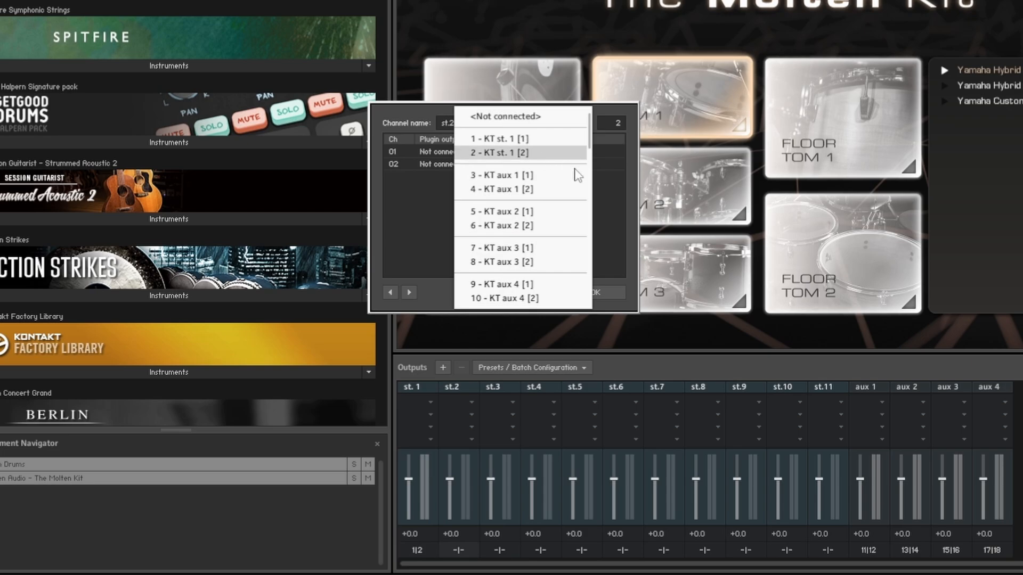
pyautogui.scroll(-2, 581, 192)
pyautogui.scroll(-3, 581, 192)
pyautogui.click(610, 180)
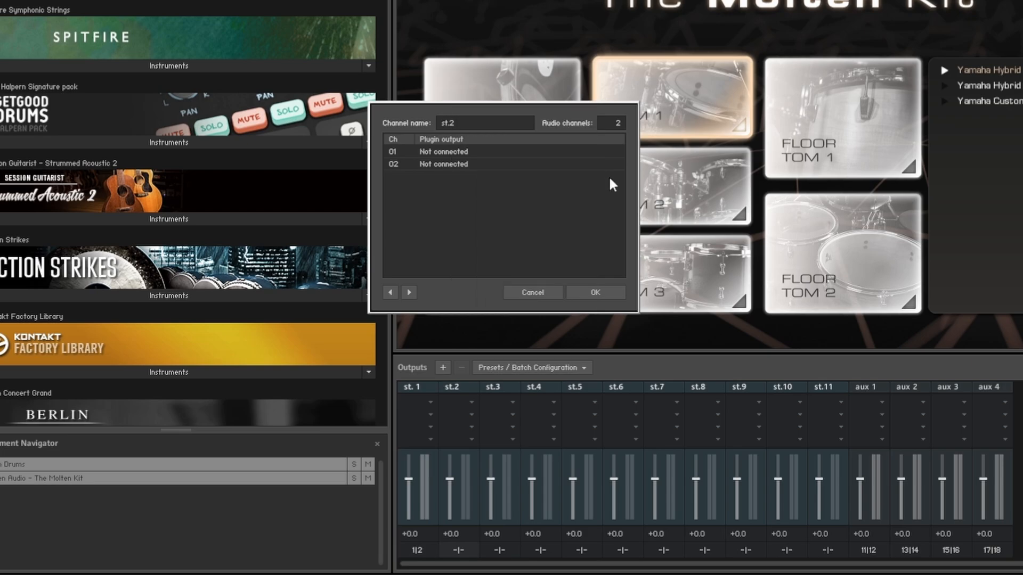
pyautogui.click(539, 294)
pyautogui.scroll(2, 857, 214)
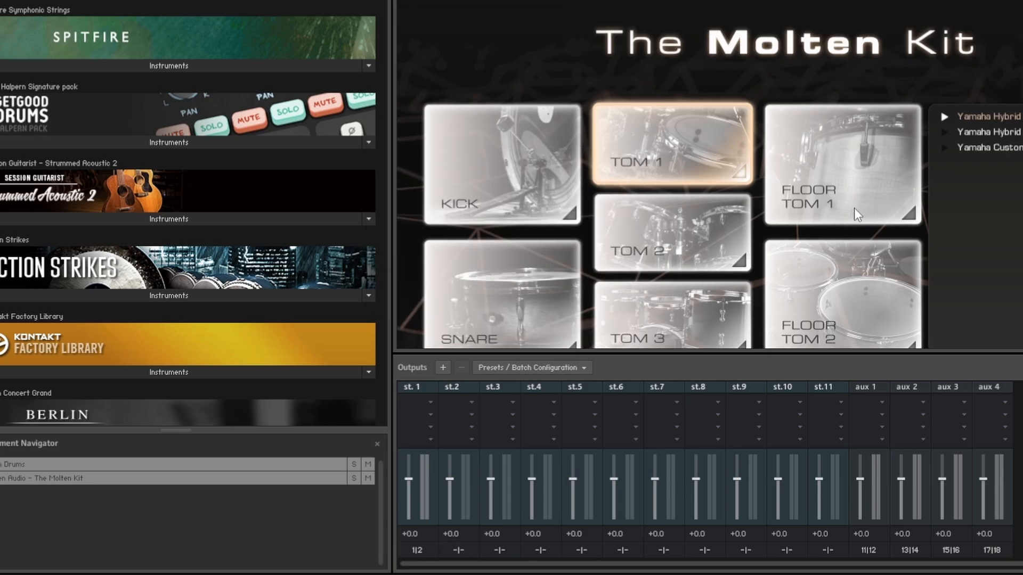
pyautogui.scroll(4, 857, 214)
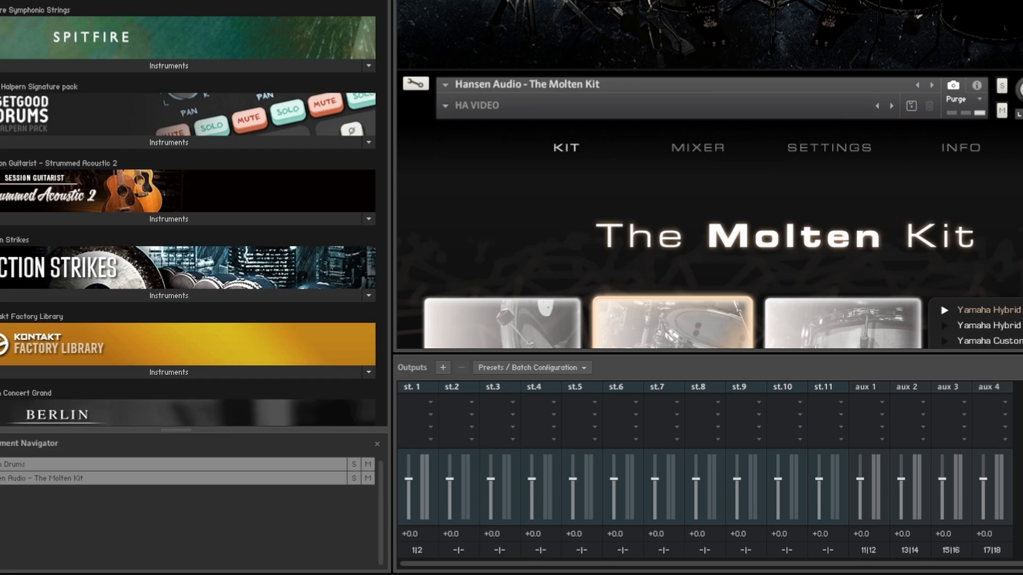
# Name the next Kontakt outputs TOMS and OVERHE, then begin renaming the following output
pyautogui.scroll(3, 709, 176)
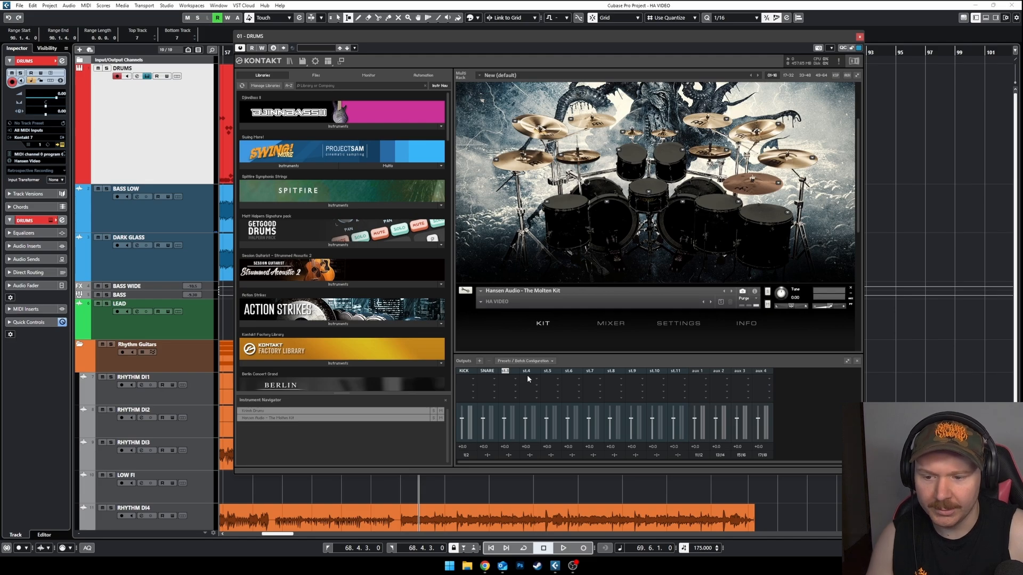
pyautogui.write('TOMS')
pyautogui.press('Return')
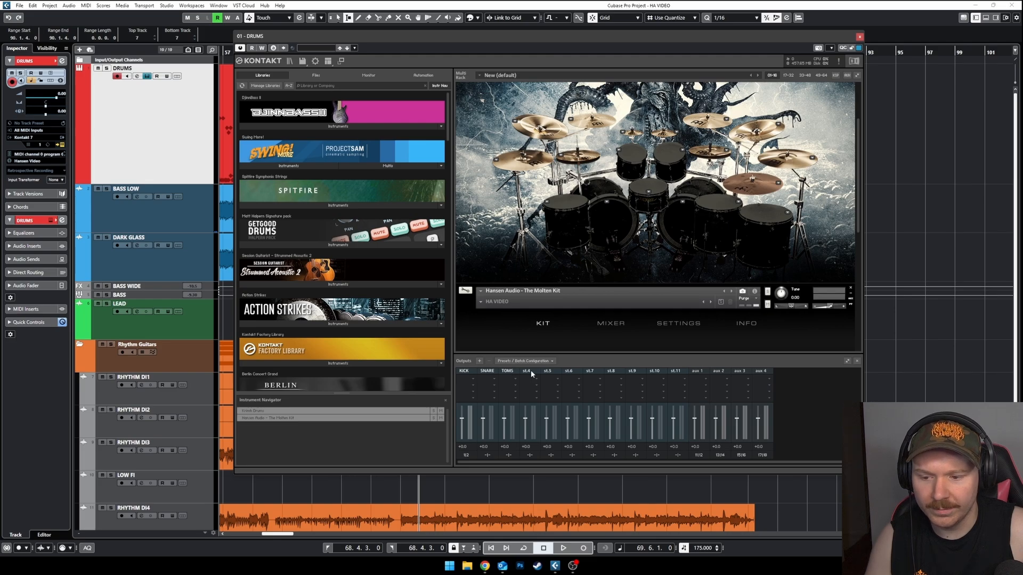
pyautogui.doubleClick(530, 372)
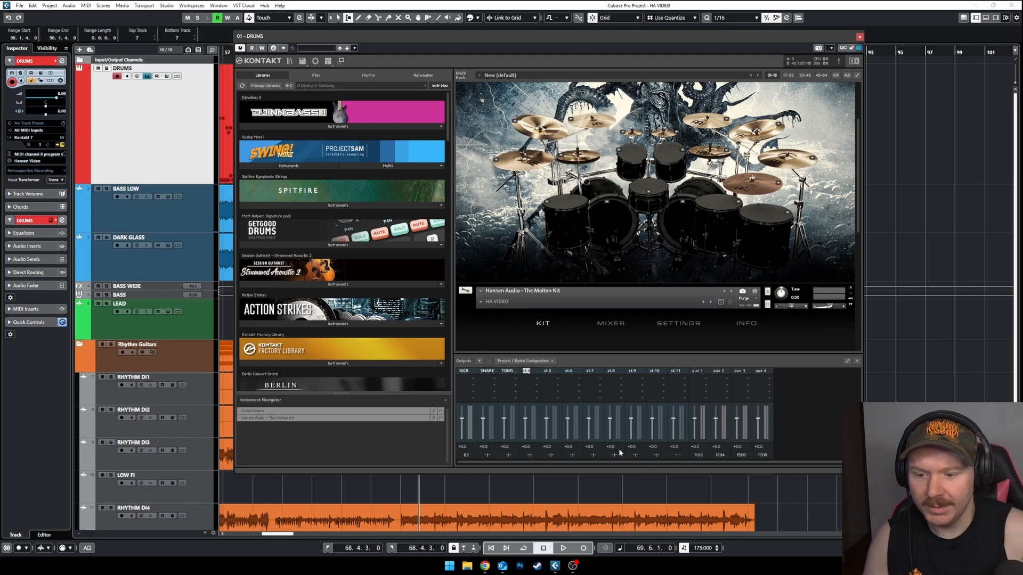
pyautogui.write('OVERHE')
pyautogui.press('Return')
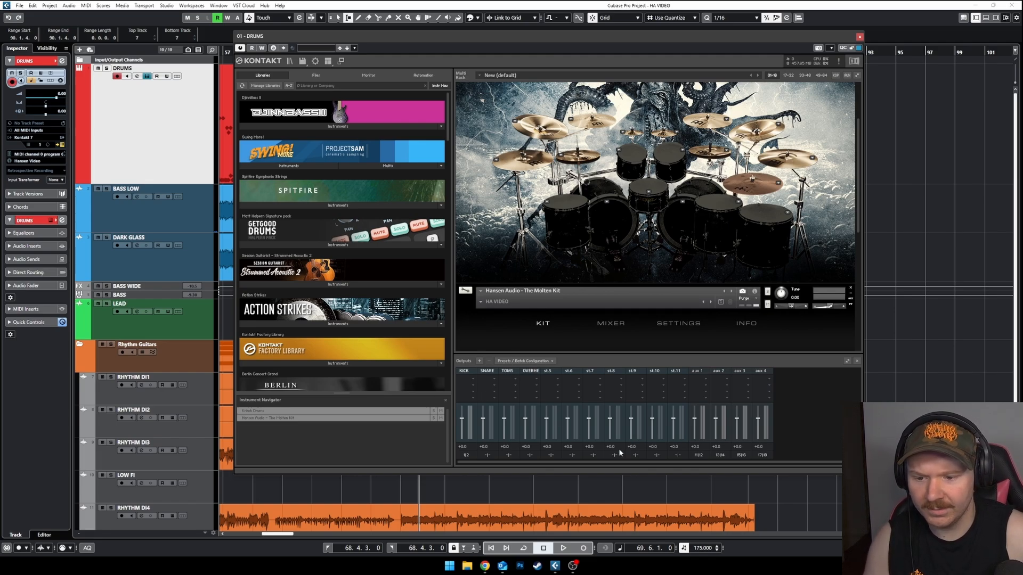
pyautogui.doubleClick(569, 371)
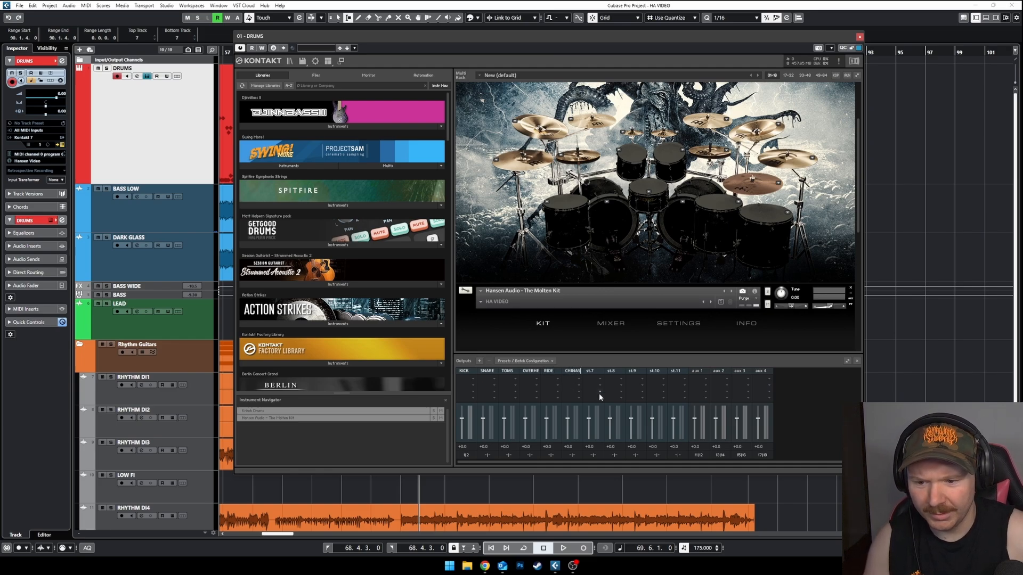
# Finish naming the seventh Kontakt output ROOM
pyautogui.write('RO')
pyautogui.write('OM')
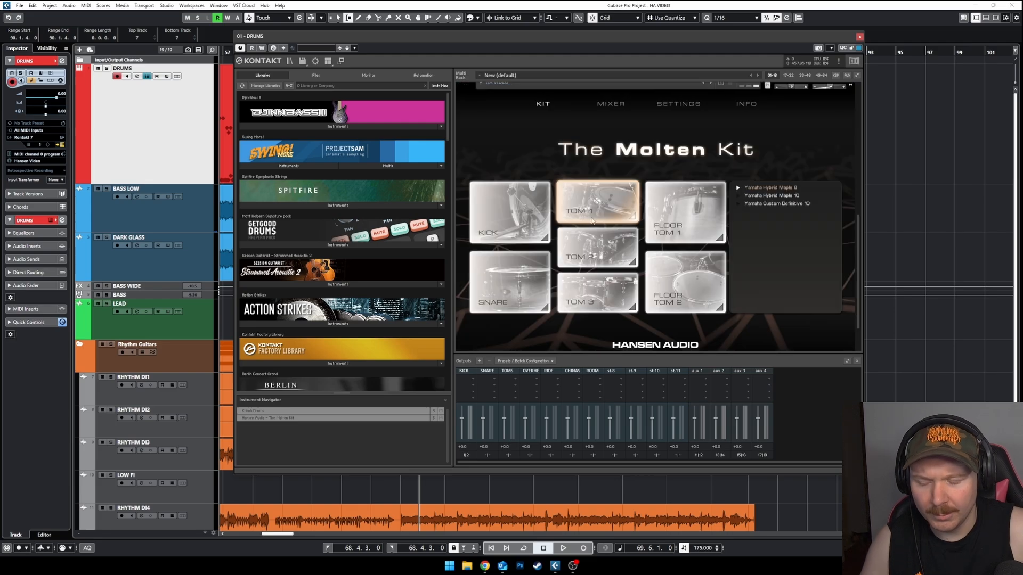
pyautogui.scroll(-3, 615, 341)
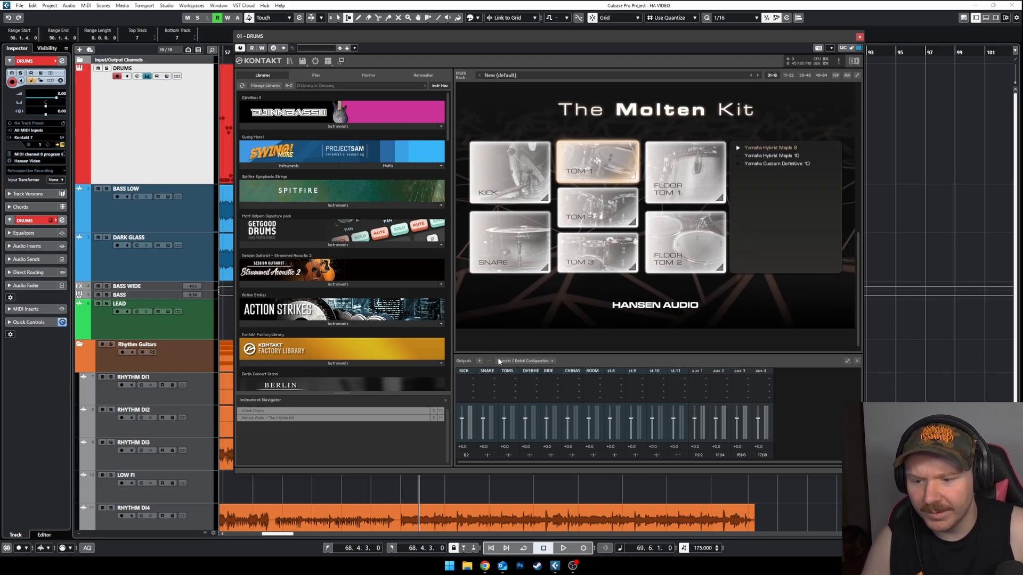
# Delete the unused outputs st.8, st.9, st.10 and st.11
pyautogui.click(609, 456)
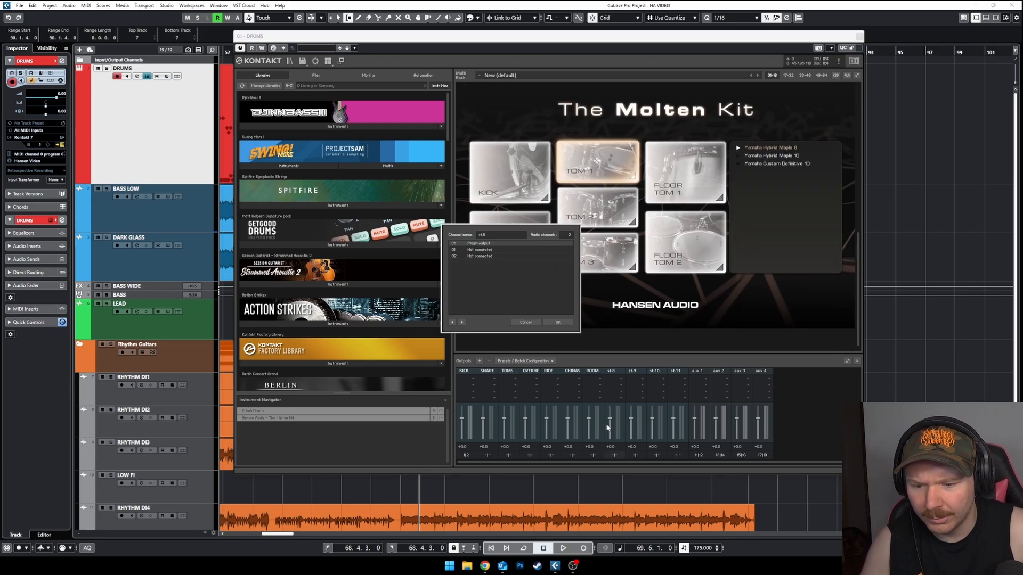
pyautogui.click(537, 322)
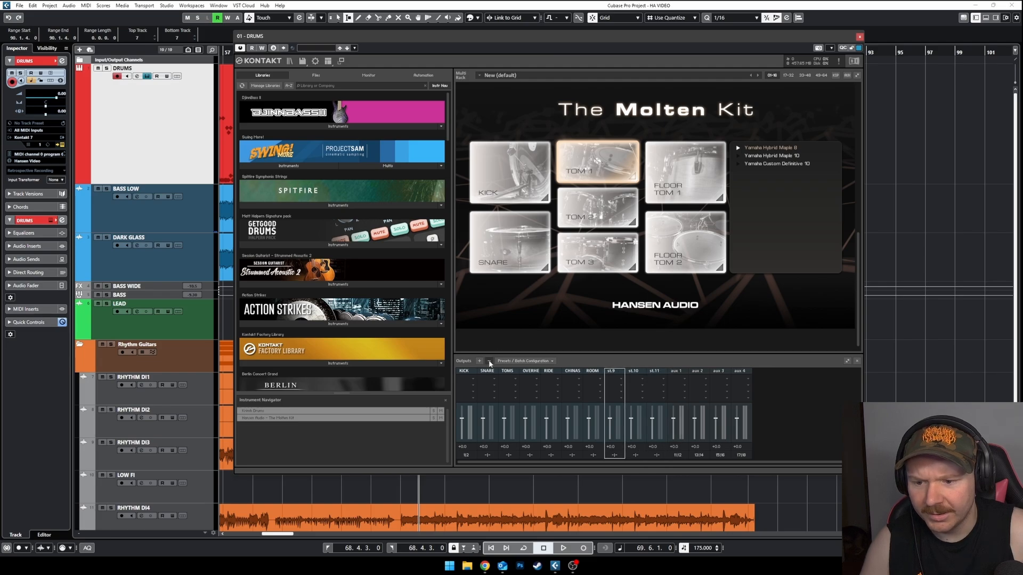
pyautogui.click(489, 361)
pyautogui.click(614, 451)
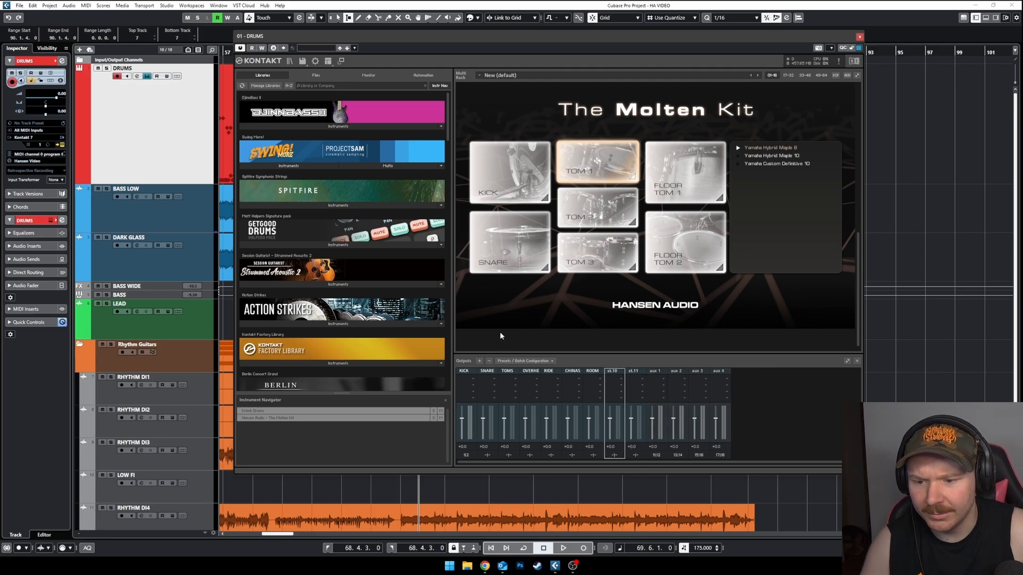
pyautogui.click(488, 361)
pyautogui.click(612, 449)
pyautogui.click(488, 361)
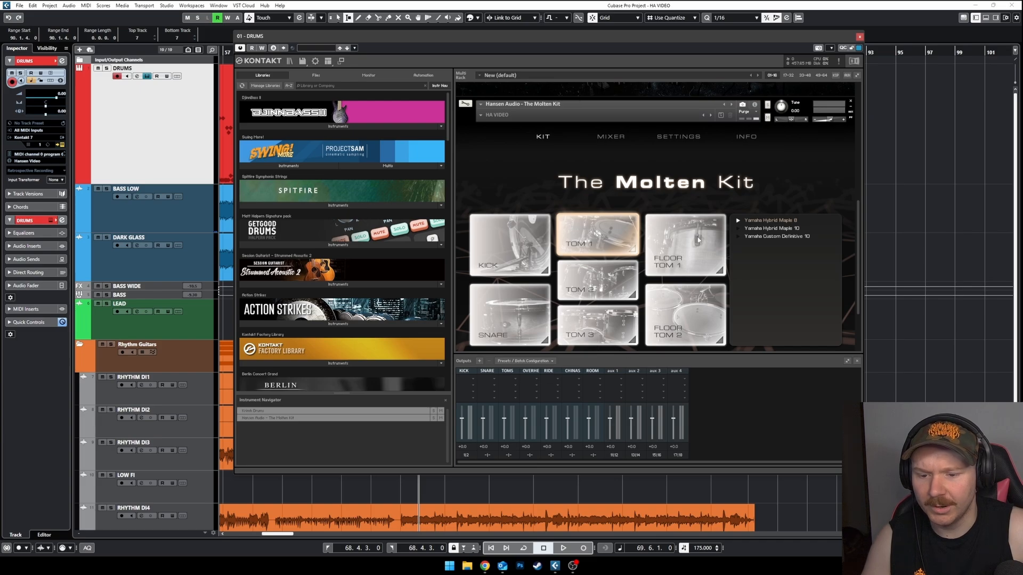
pyautogui.scroll(6, 698, 239)
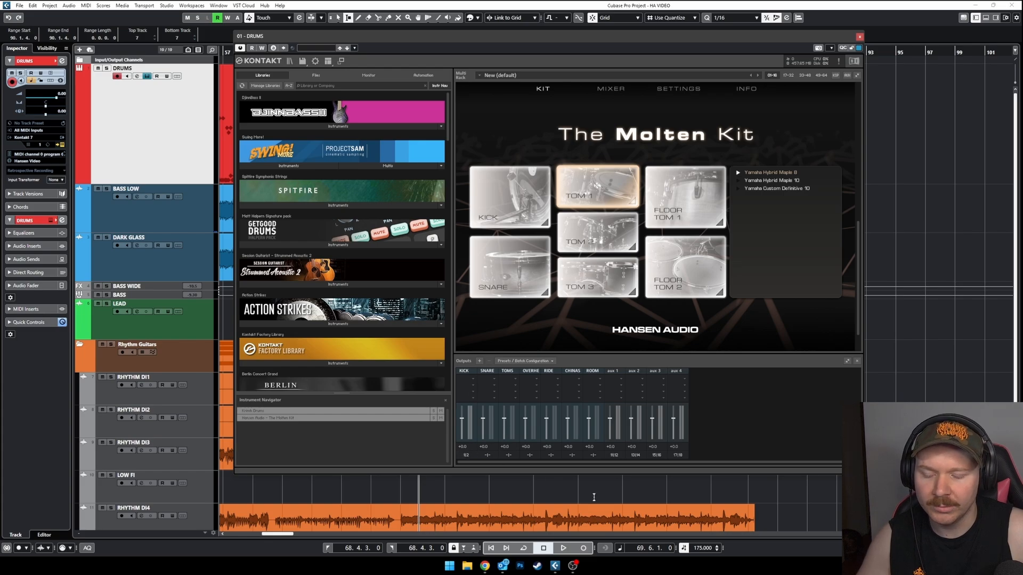
# Route SNARE to outputs 3|4 and TOMS to KT aux 2, outputs 5|6
pyautogui.doubleClick(485, 454)
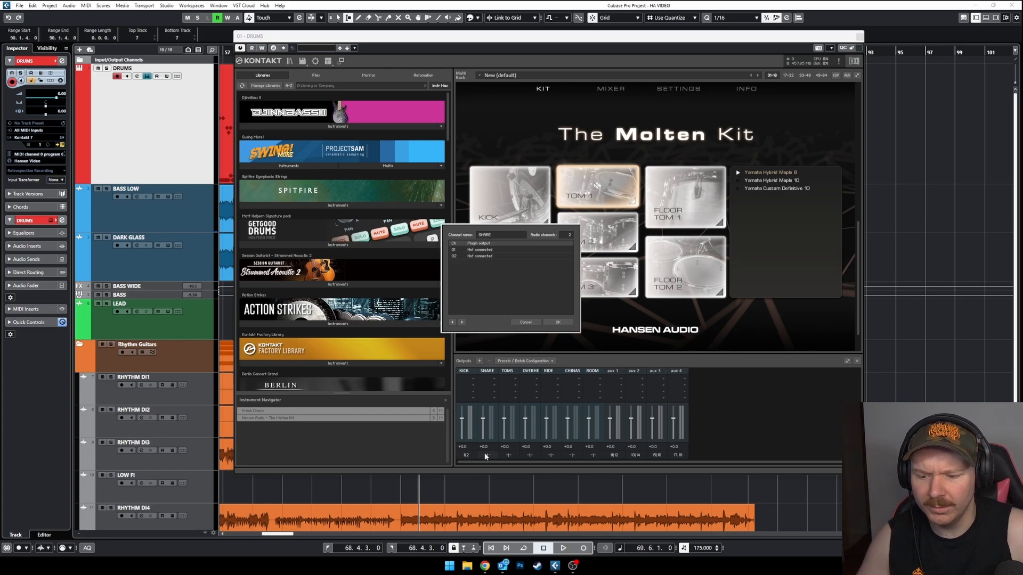
pyautogui.click(479, 257)
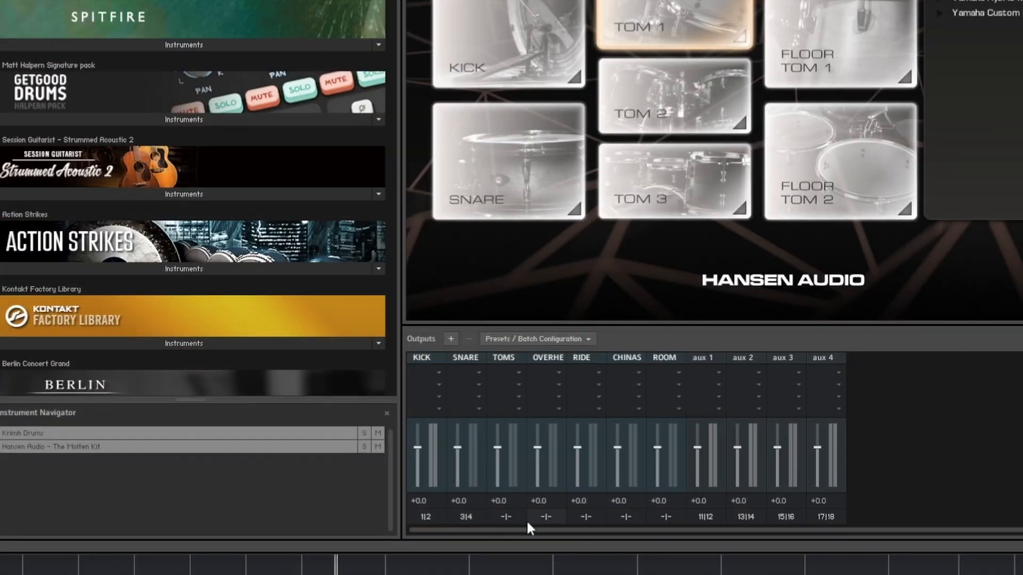
pyautogui.doubleClick(513, 448)
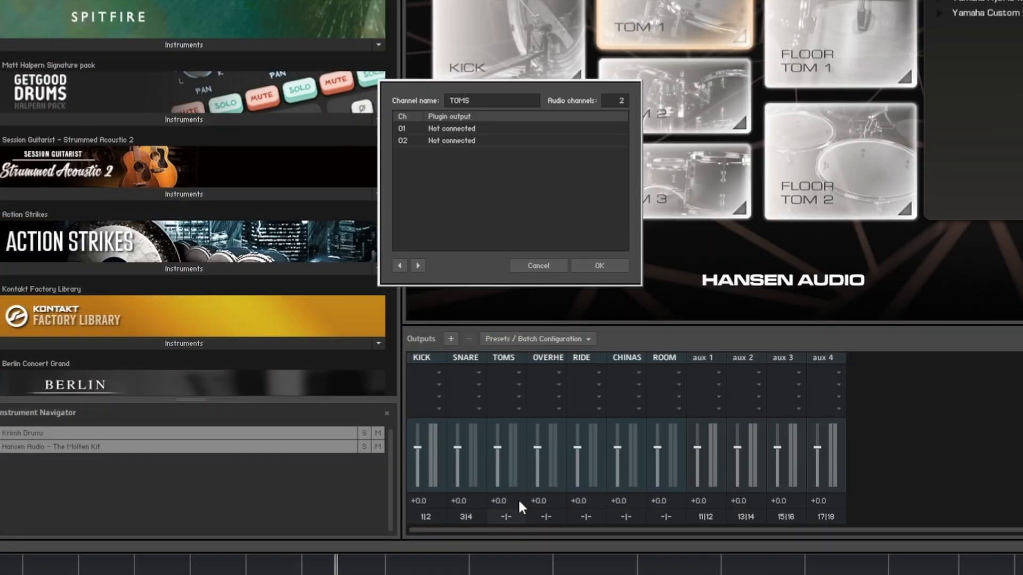
pyautogui.click(461, 130)
pyautogui.click(513, 187)
pyautogui.click(477, 140)
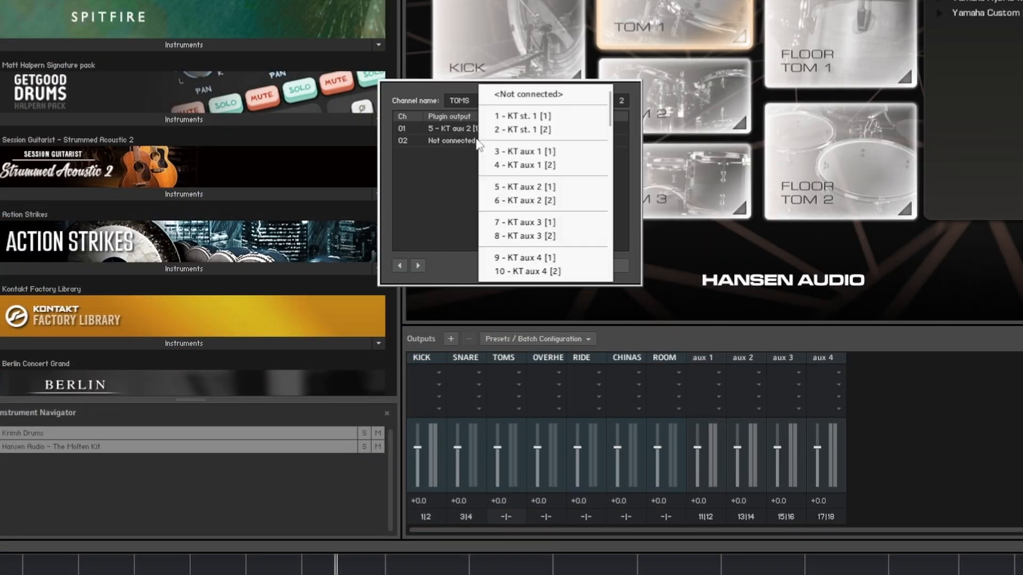
pyautogui.click(525, 201)
pyautogui.click(600, 265)
# Route OVERHEADS to KT aux 3, outputs 7|8
pyautogui.doubleClick(544, 516)
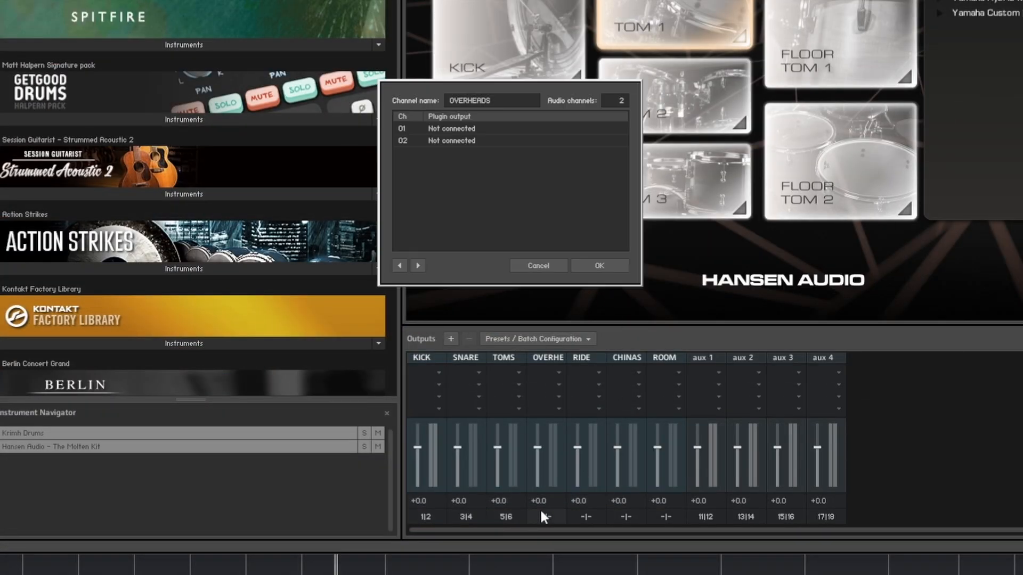
pyautogui.click(458, 130)
pyautogui.click(472, 217)
pyautogui.click(458, 141)
pyautogui.click(535, 235)
pyautogui.click(599, 265)
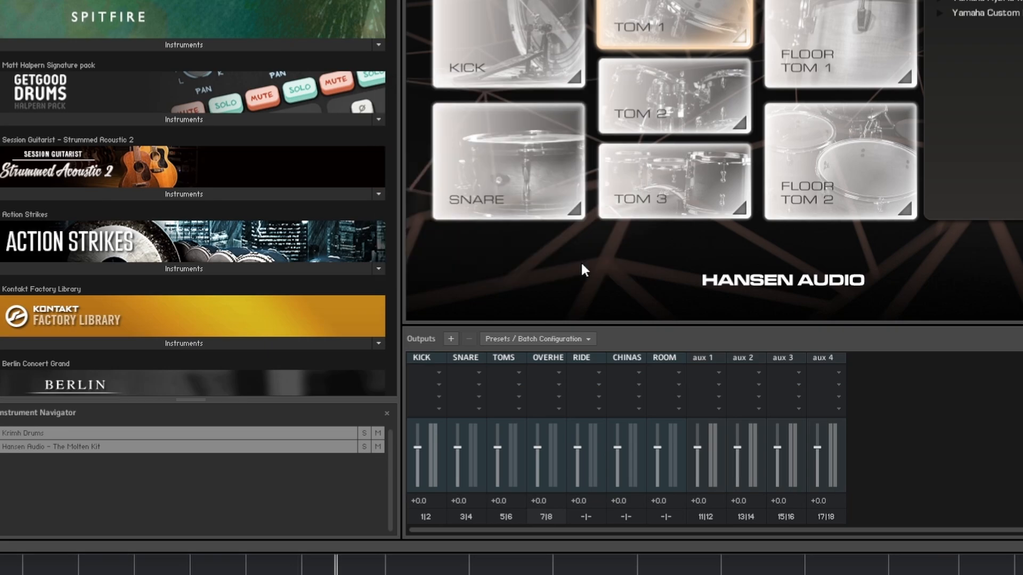
# Route RIDE to KT aux 4, outputs 9|10
pyautogui.doubleClick(586, 515)
pyautogui.click(458, 130)
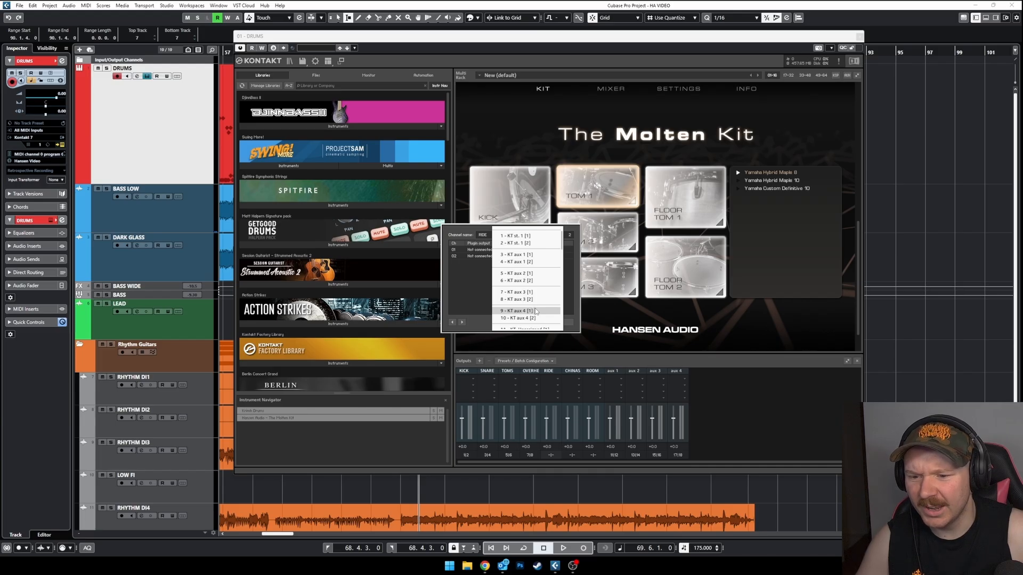
pyautogui.click(538, 311)
pyautogui.click(479, 256)
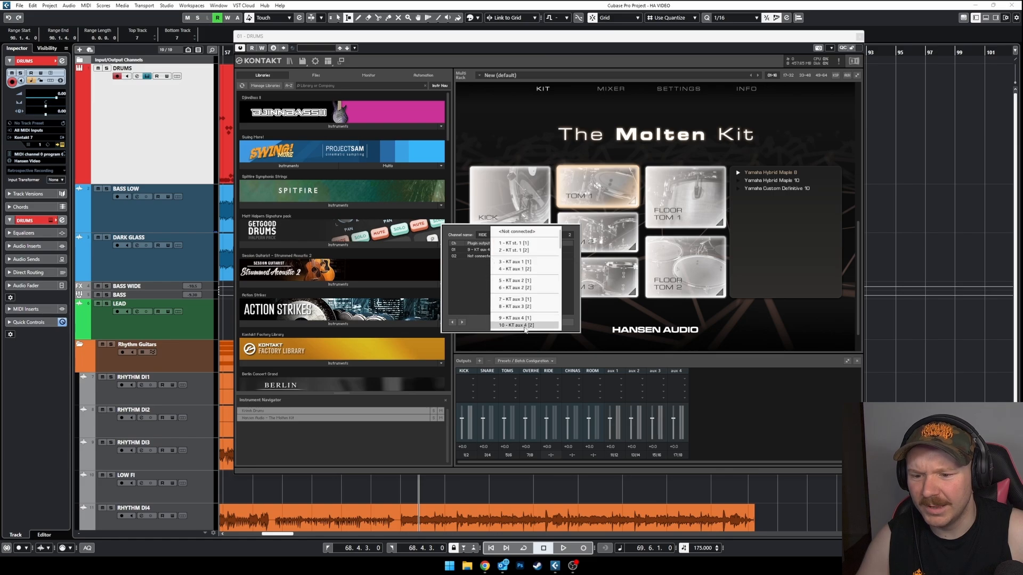
pyautogui.click(527, 318)
pyautogui.click(549, 323)
# Route CHINAS to outputs 11|12
pyautogui.doubleClick(566, 454)
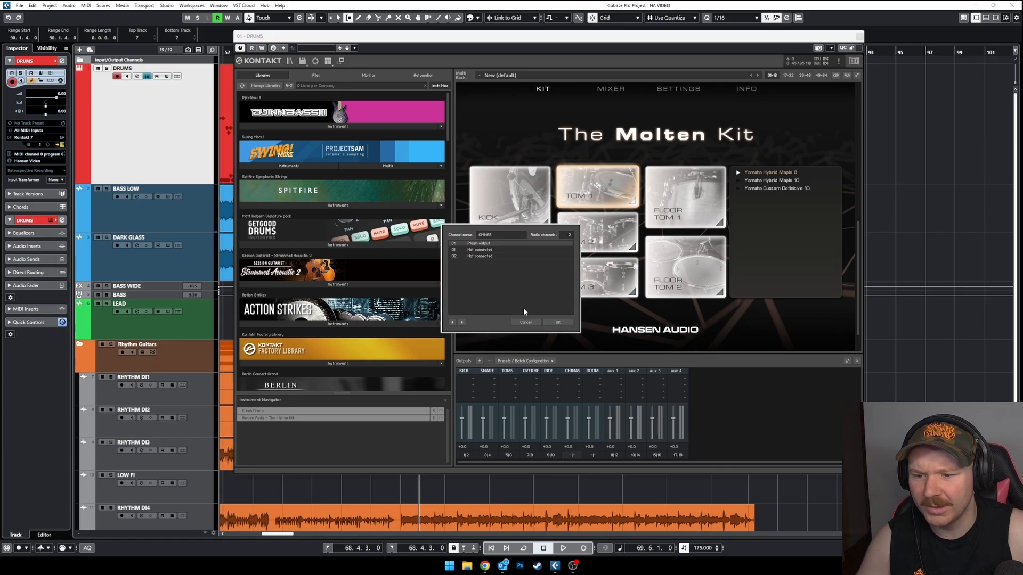
pyautogui.click(493, 250)
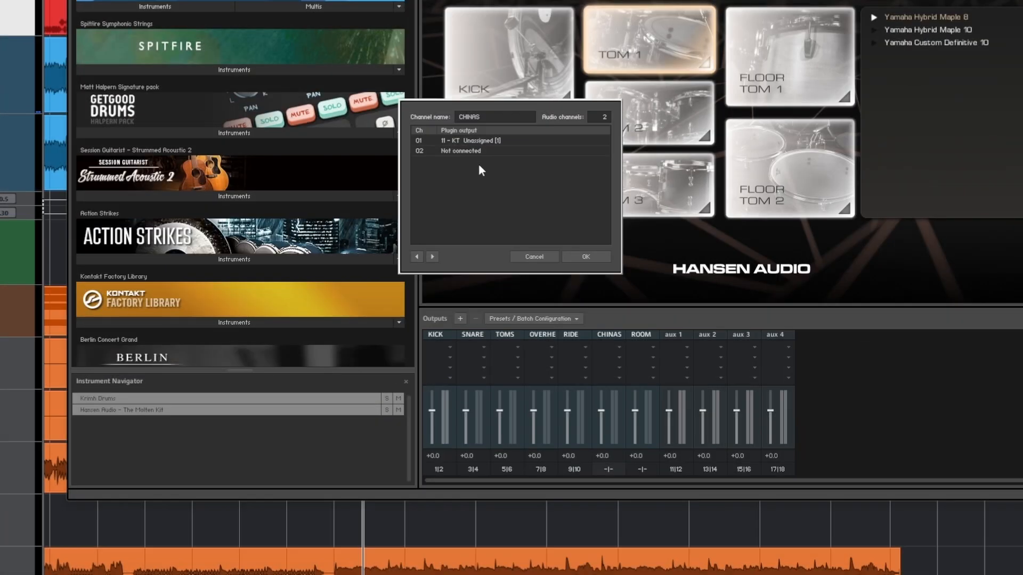
pyautogui.click(494, 256)
pyautogui.scroll(-2, 542, 251)
pyautogui.click(533, 260)
pyautogui.click(580, 257)
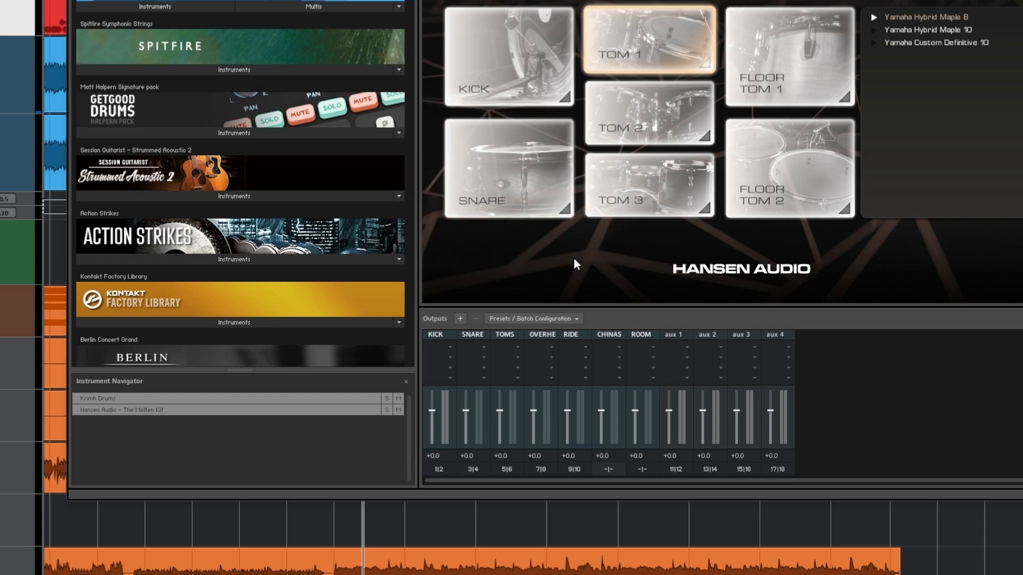
# Route ROOM to outputs 13|14
pyautogui.doubleClick(640, 470)
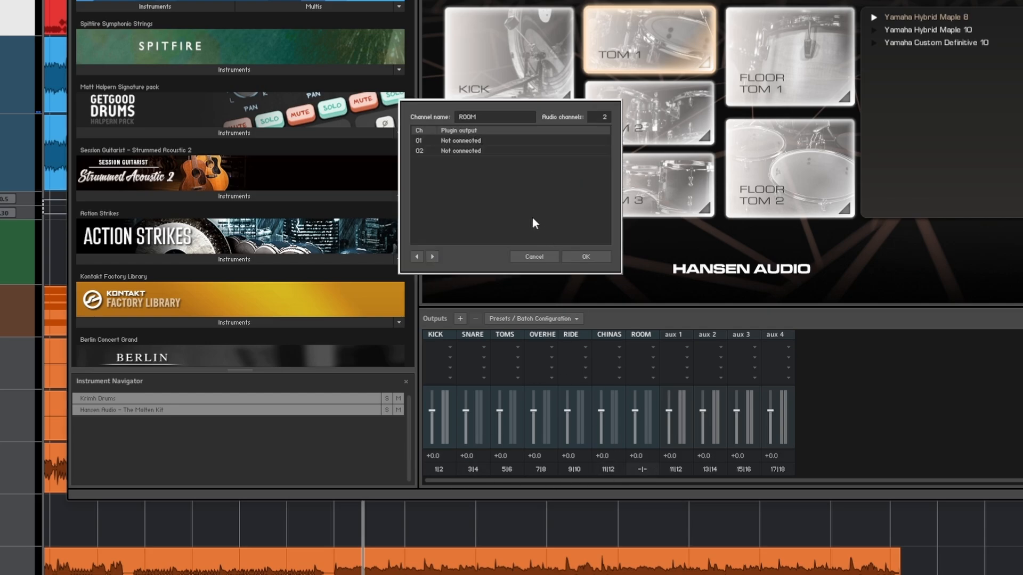
pyautogui.click(479, 141)
pyautogui.scroll(-2, 543, 226)
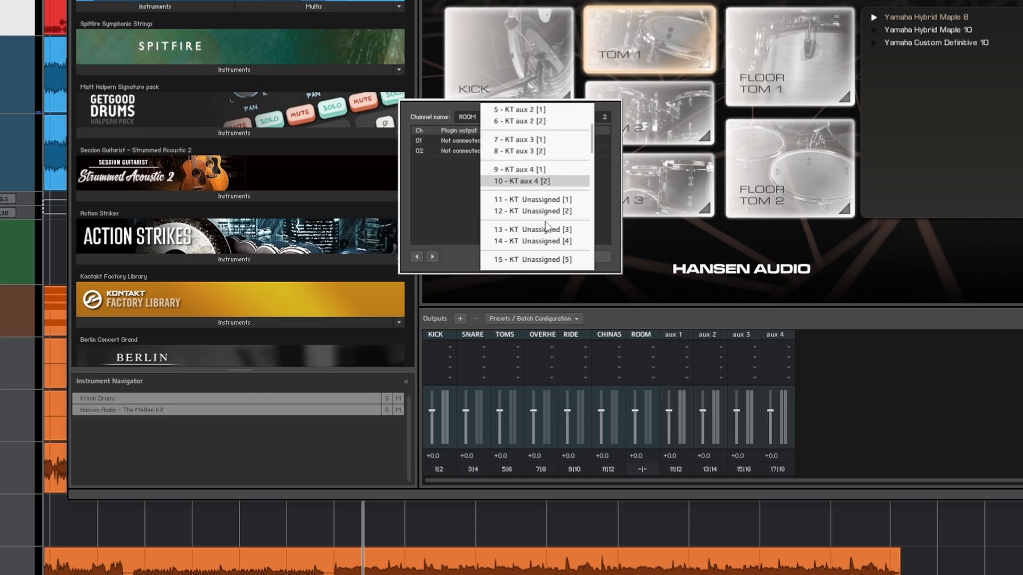
pyautogui.click(537, 231)
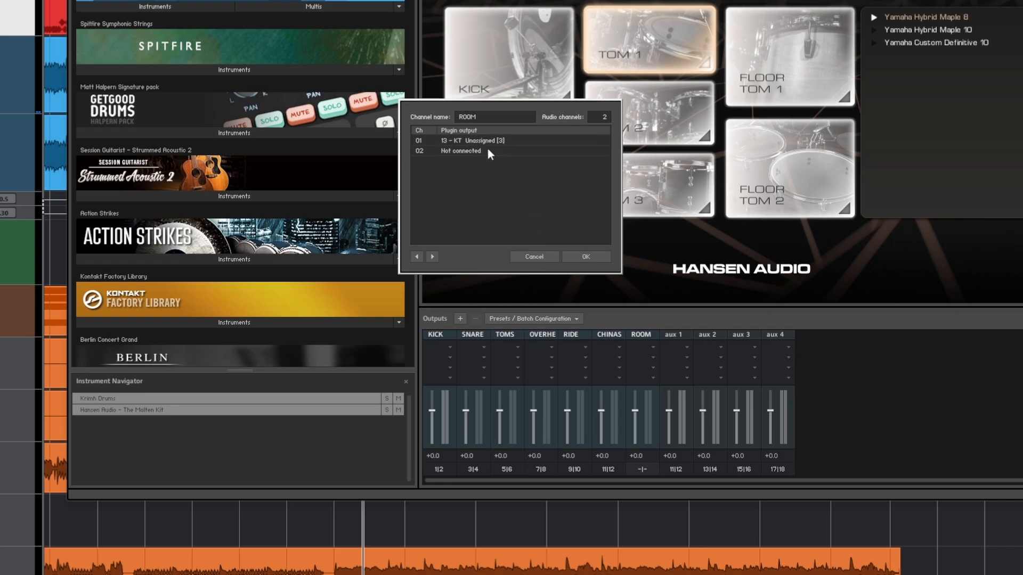
pyautogui.click(489, 151)
pyautogui.scroll(-2, 533, 248)
pyautogui.scroll(-1, 531, 248)
pyautogui.click(530, 253)
pyautogui.click(586, 257)
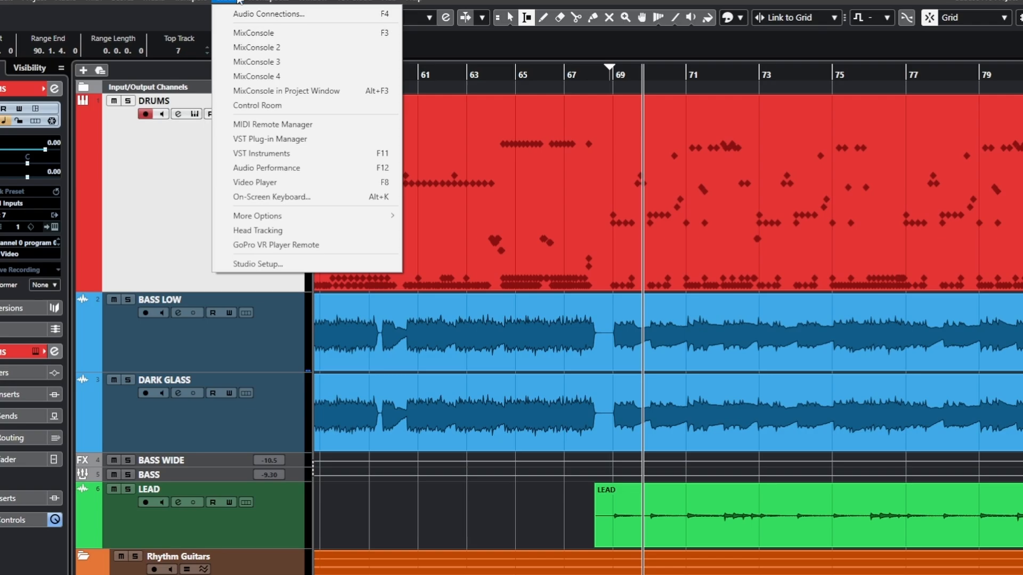
# In VST Instruments, tick the DRUMS outputs KT SNARE, TOMS, OVERHEADS, RIDE, CHINAS and ROOM
pyautogui.click(261, 153)
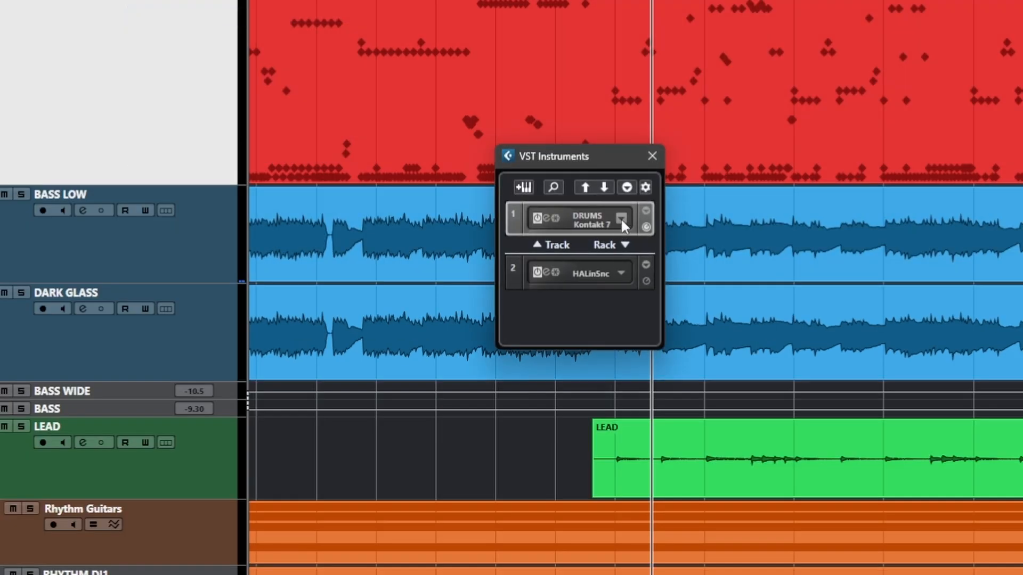
pyautogui.click(621, 218)
pyautogui.click(682, 254)
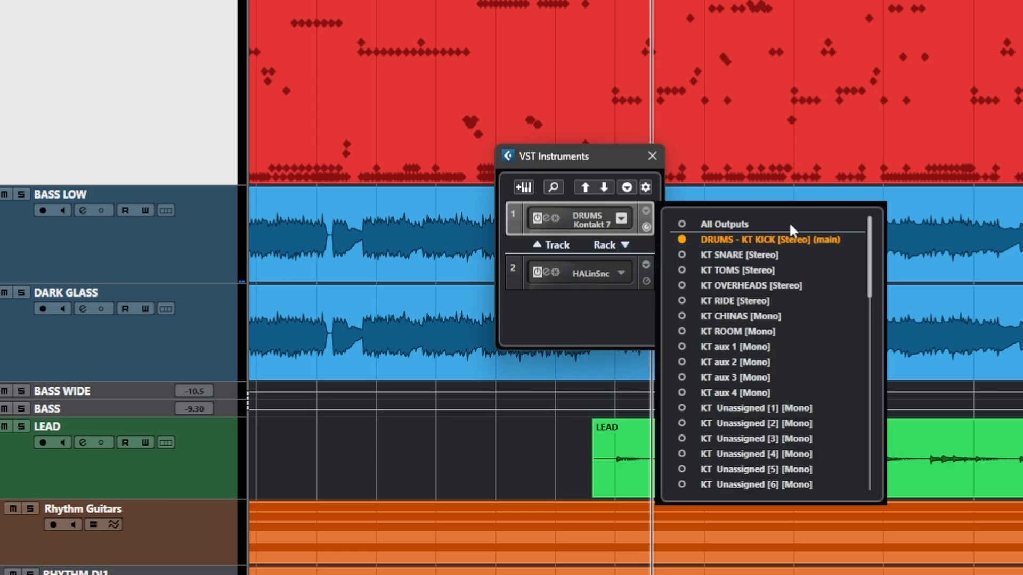
pyautogui.click(682, 255)
pyautogui.click(682, 270)
pyautogui.click(682, 285)
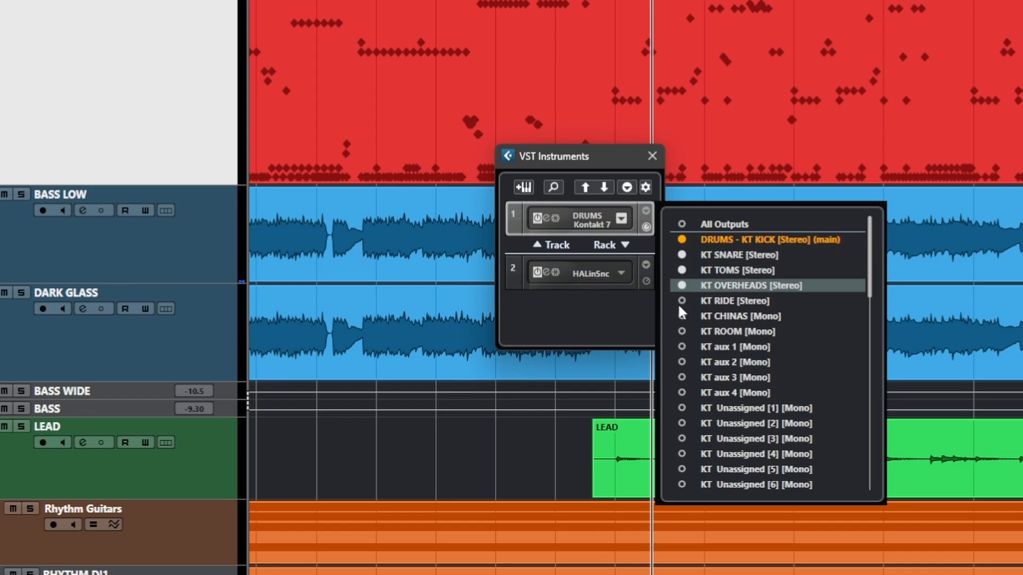
pyautogui.click(682, 301)
pyautogui.click(682, 316)
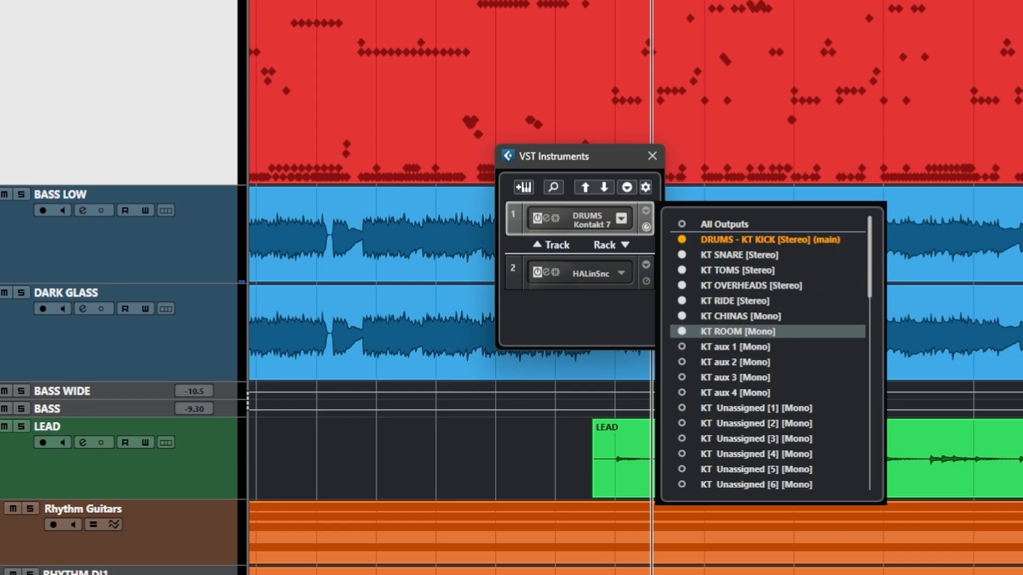
pyautogui.click(904, 364)
pyautogui.click(652, 156)
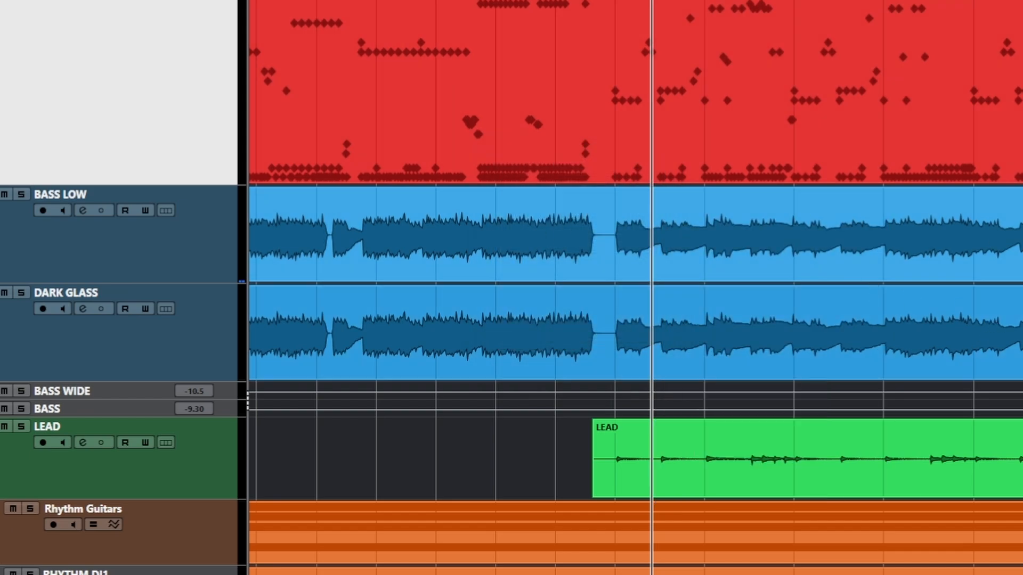
# Rename the DRUMS channel to KICK in the MixConsole, then minimize the mixer
pyautogui.press('F3')
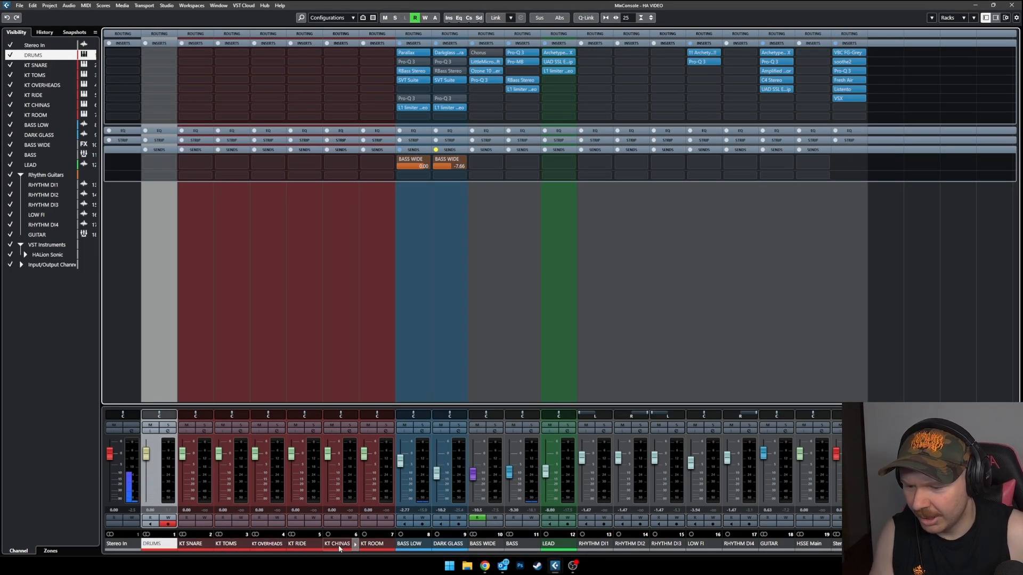
pyautogui.doubleClick(151, 544)
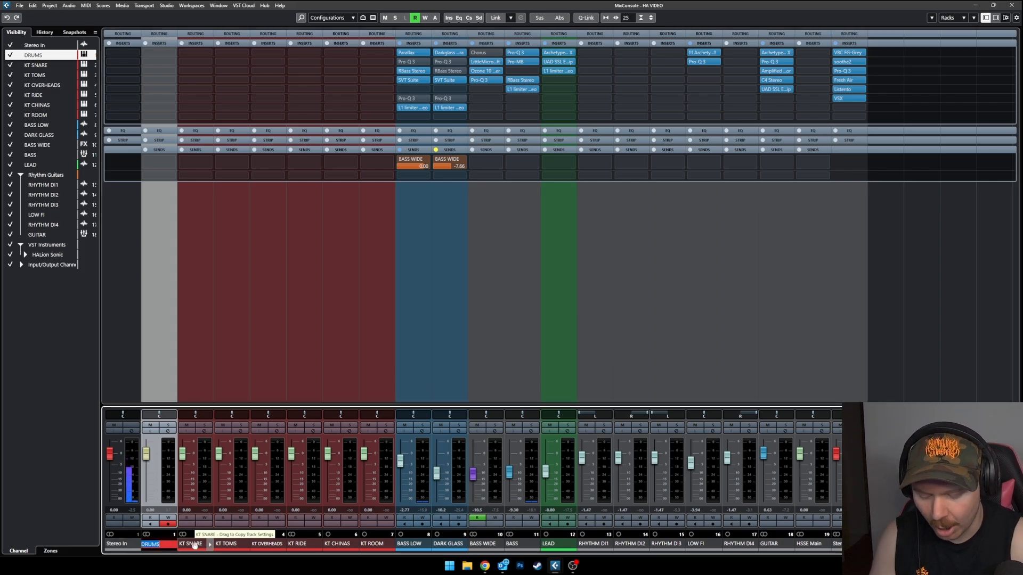
pyautogui.write('KICK')
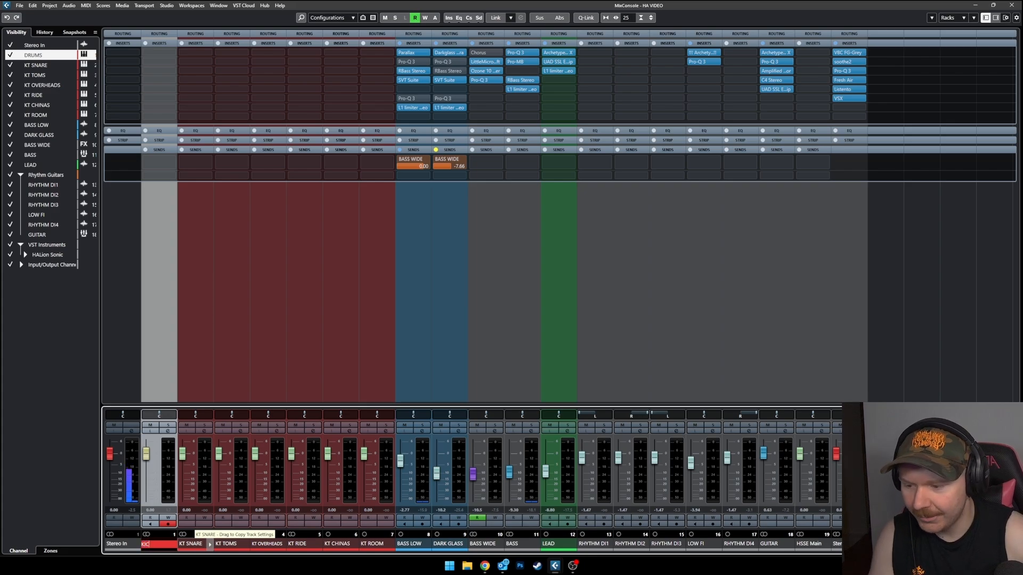
pyautogui.click(974, 6)
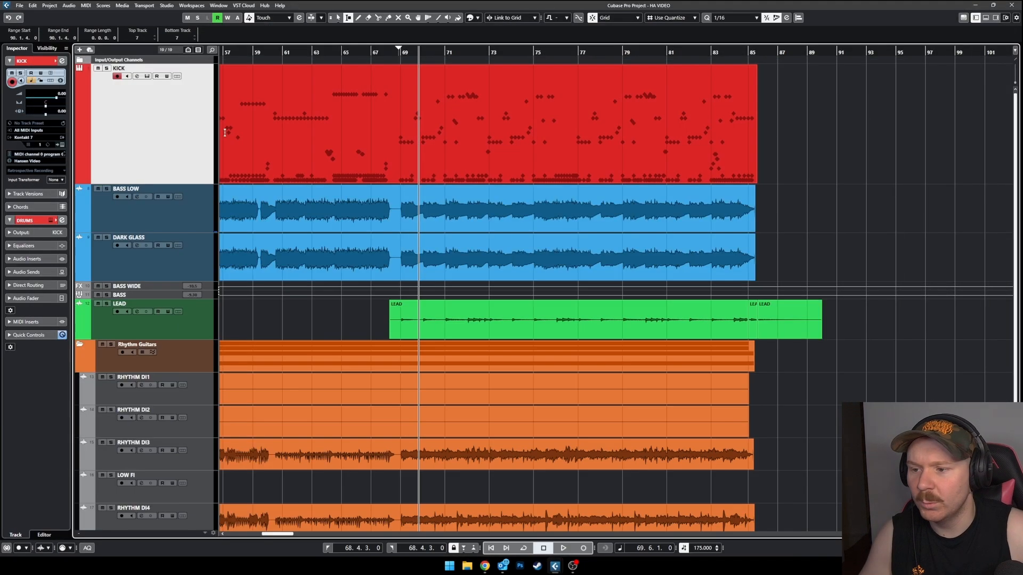
# Open the KICK track's Kontakt instrument and audition the kick drum sound
pyautogui.click(147, 76)
pyautogui.scroll(-5, 689, 279)
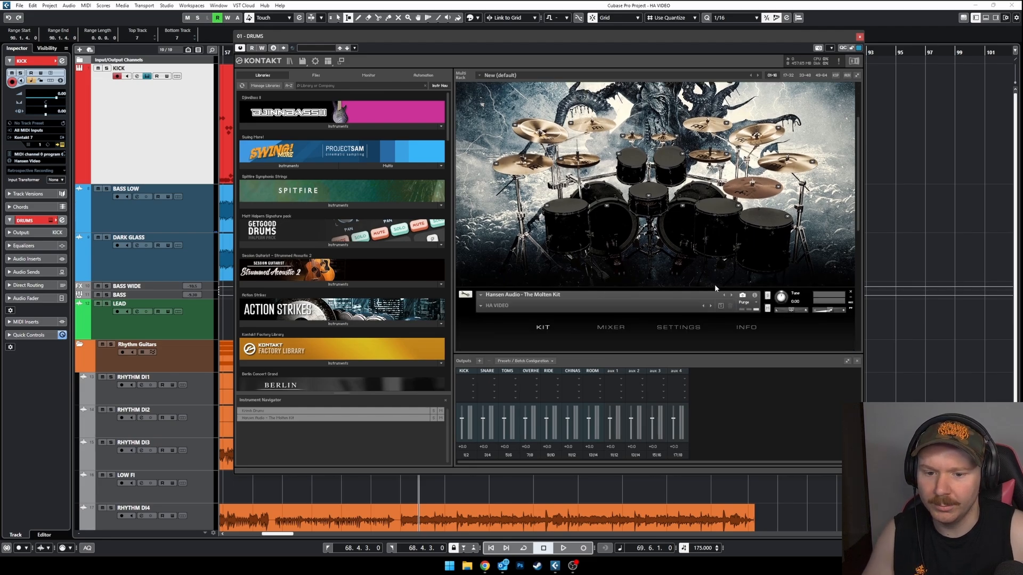
pyautogui.moveTo(855, 254); pyautogui.dragTo(855, 322)
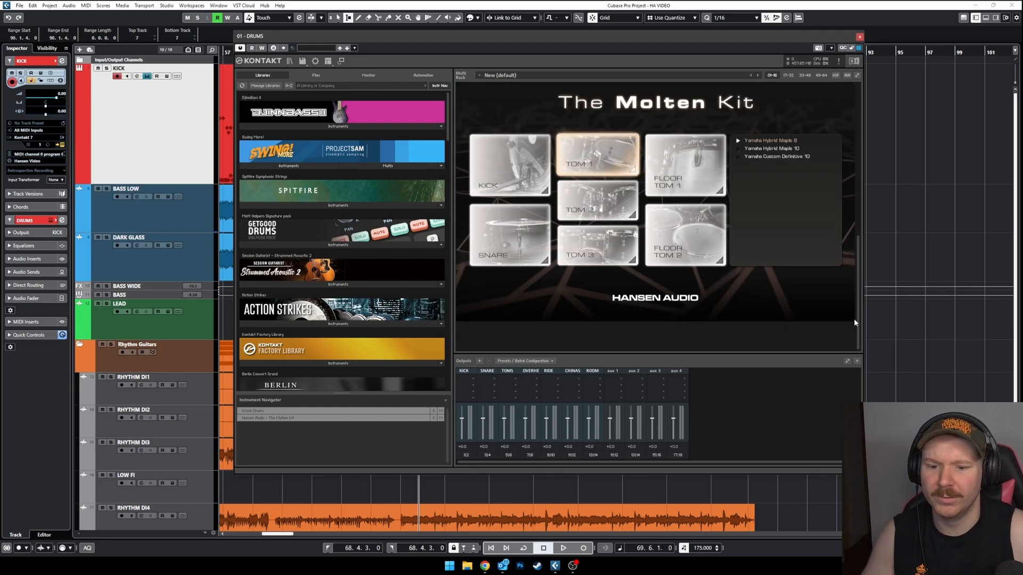
pyautogui.scroll(3, 603, 193)
pyautogui.scroll(-1, 609, 190)
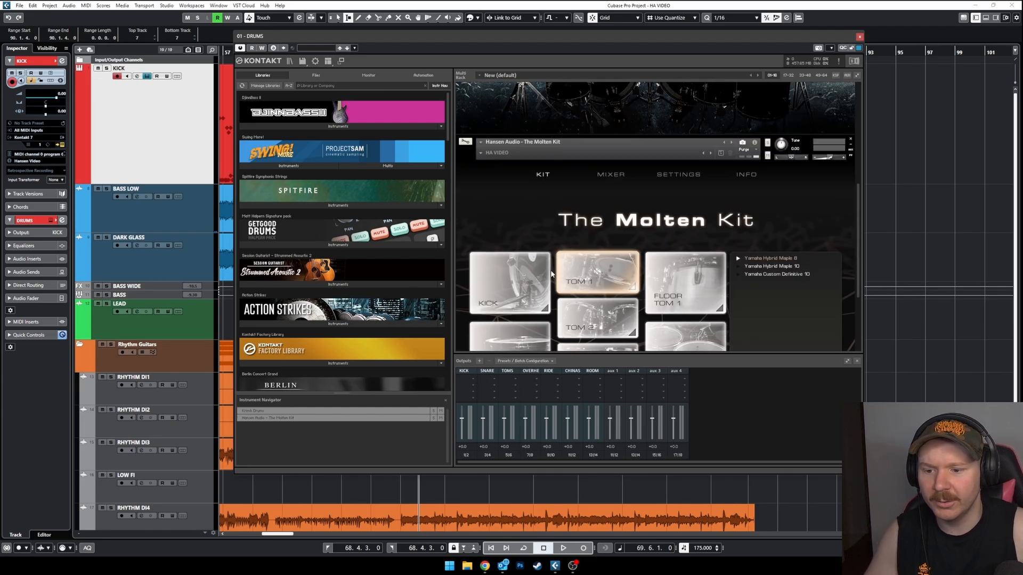
pyautogui.click(497, 276)
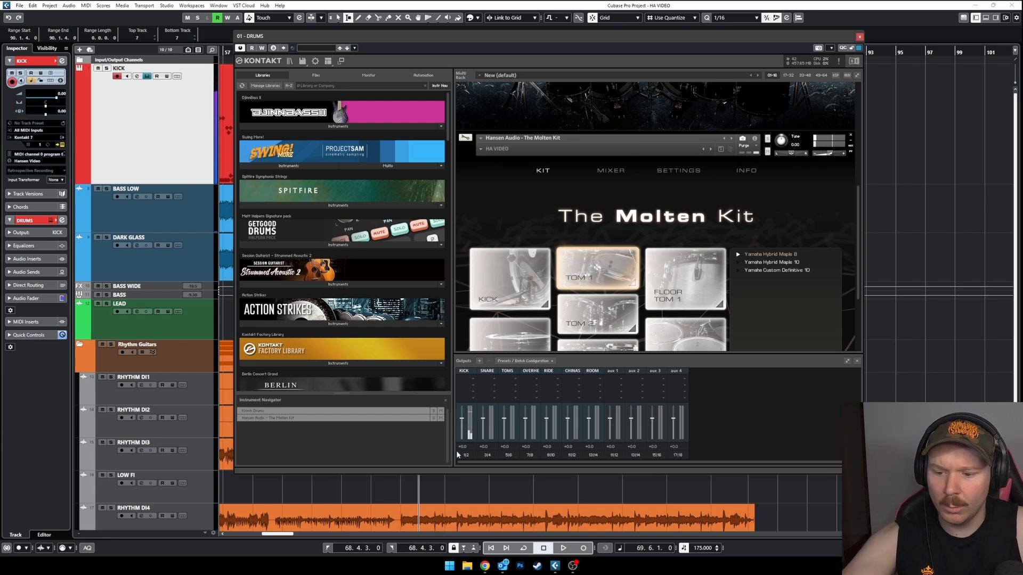
# Switch The Molten Kit to its MIXER page
pyautogui.scroll(-2, 586, 276)
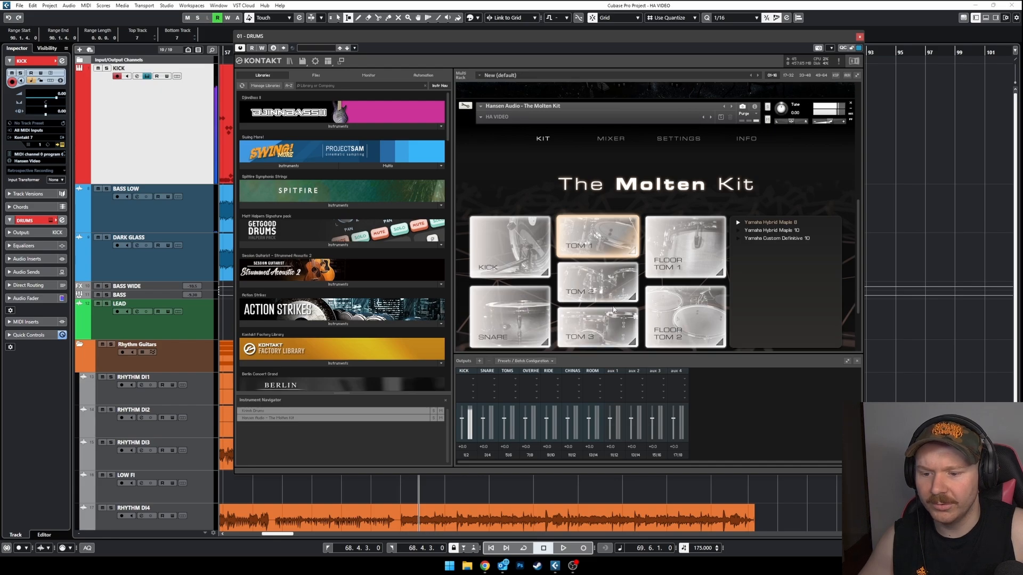
pyautogui.scroll(-3, 573, 266)
pyautogui.scroll(-1, 573, 266)
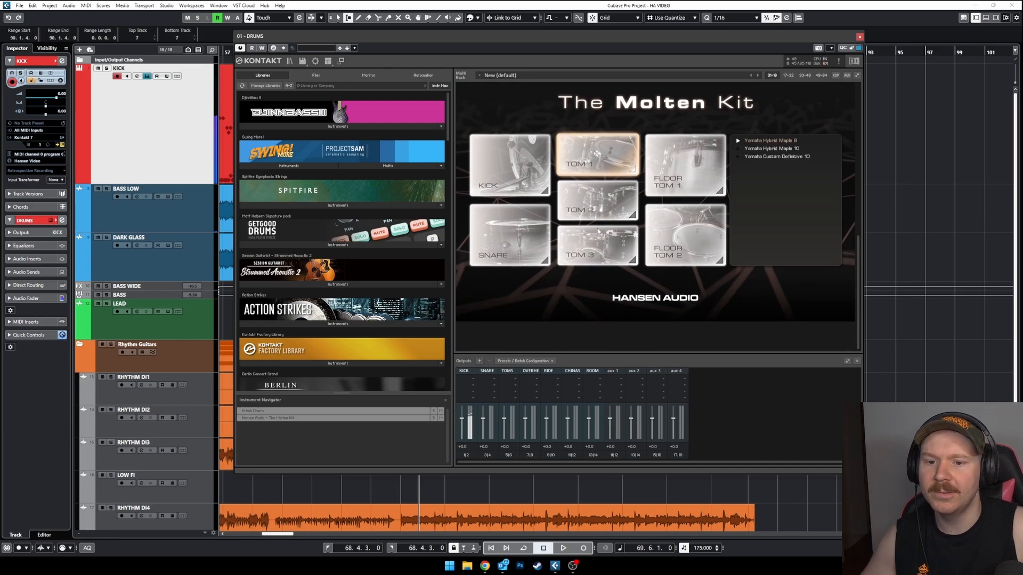
pyautogui.scroll(3, 736, 171)
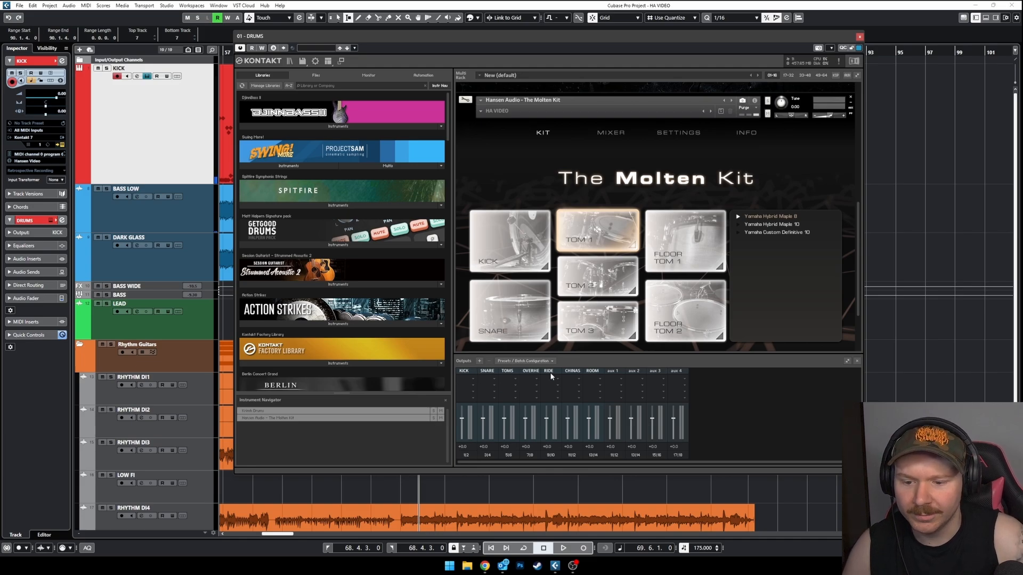
pyautogui.click(611, 132)
pyautogui.scroll(-1, 782, 224)
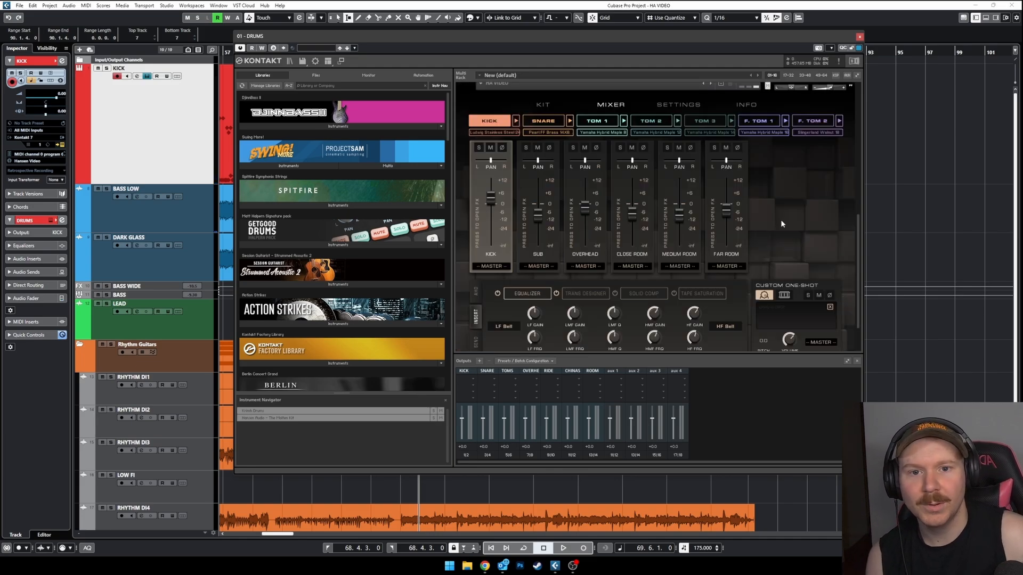
pyautogui.scroll(1, 504, 145)
pyautogui.scroll(-2, 488, 282)
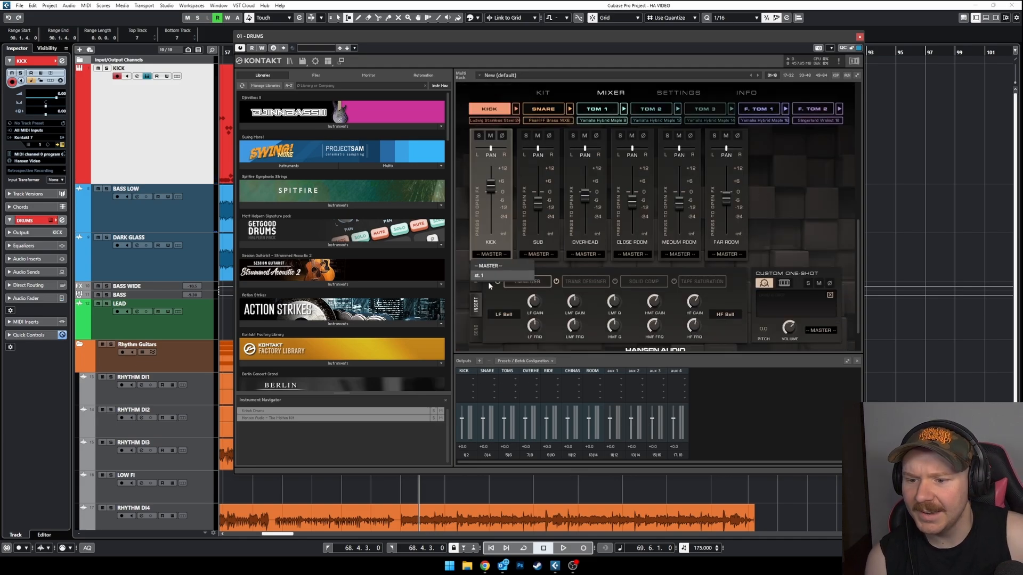
pyautogui.click(586, 281)
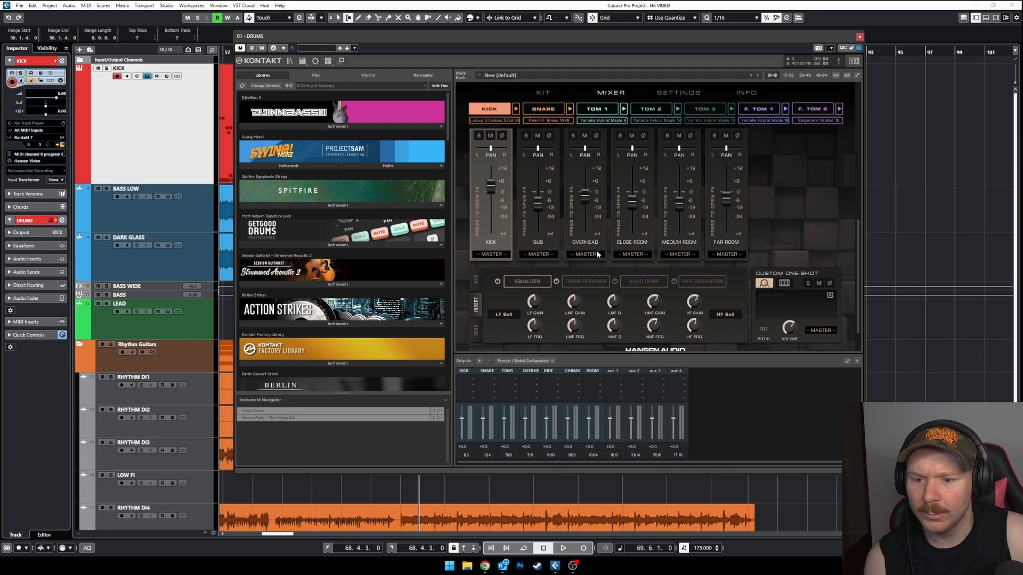
pyautogui.click(591, 260)
pyautogui.click(645, 254)
pyautogui.click(645, 255)
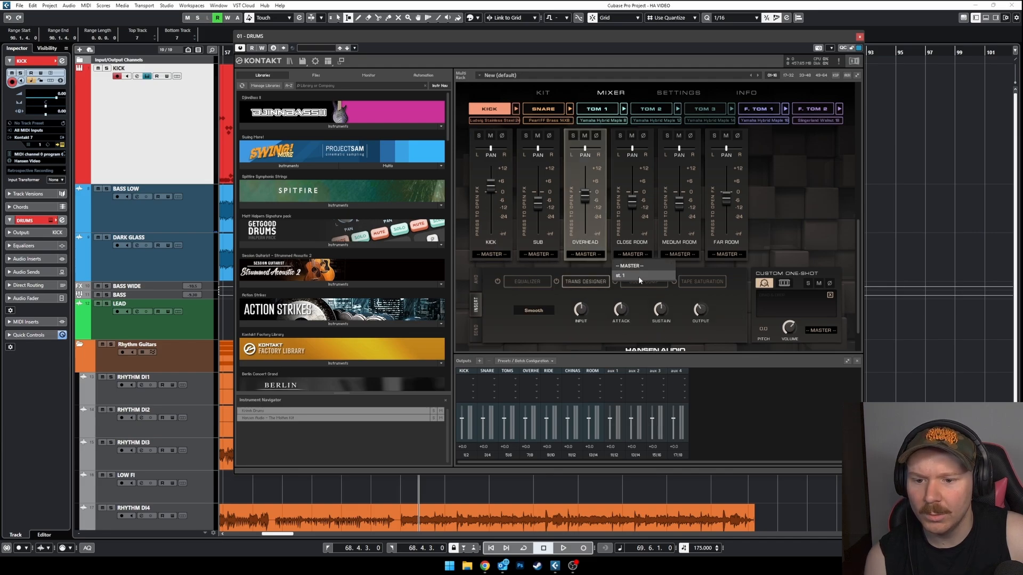
pyautogui.click(684, 255)
pyautogui.click(683, 255)
pyautogui.click(733, 256)
pyautogui.click(818, 223)
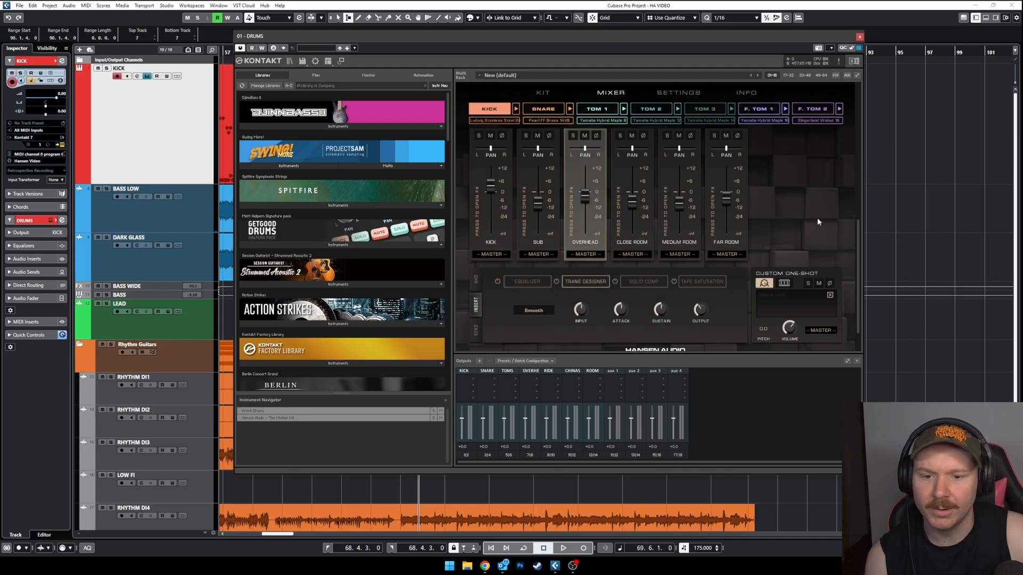
pyautogui.scroll(3, 814, 227)
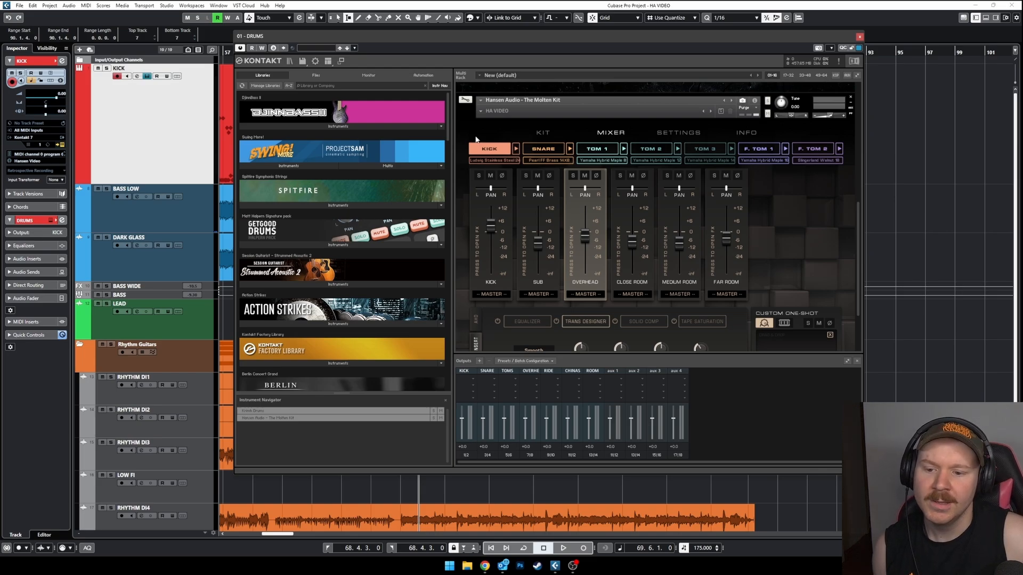
pyautogui.click(489, 294)
pyautogui.click(835, 231)
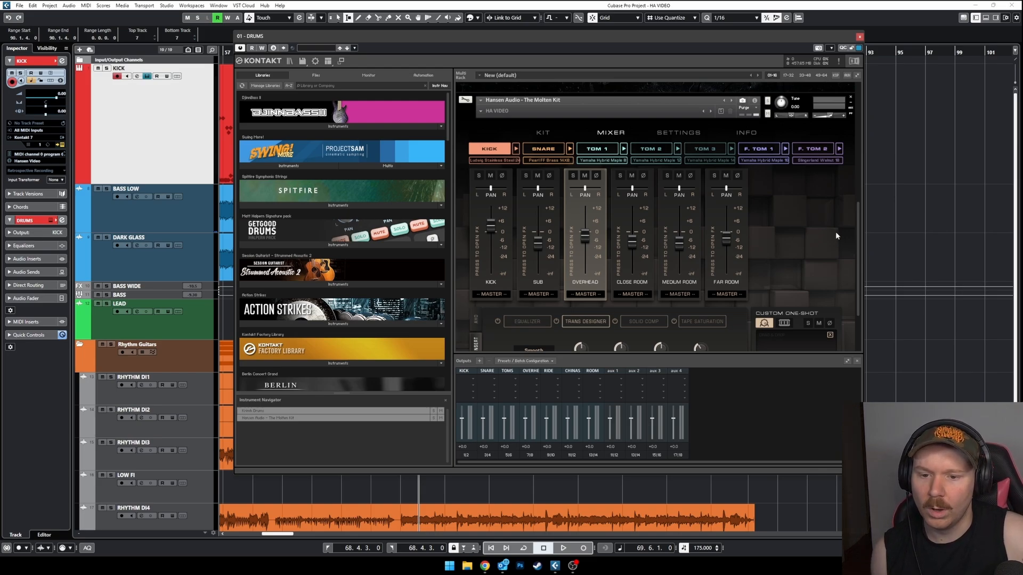
pyautogui.click(500, 295)
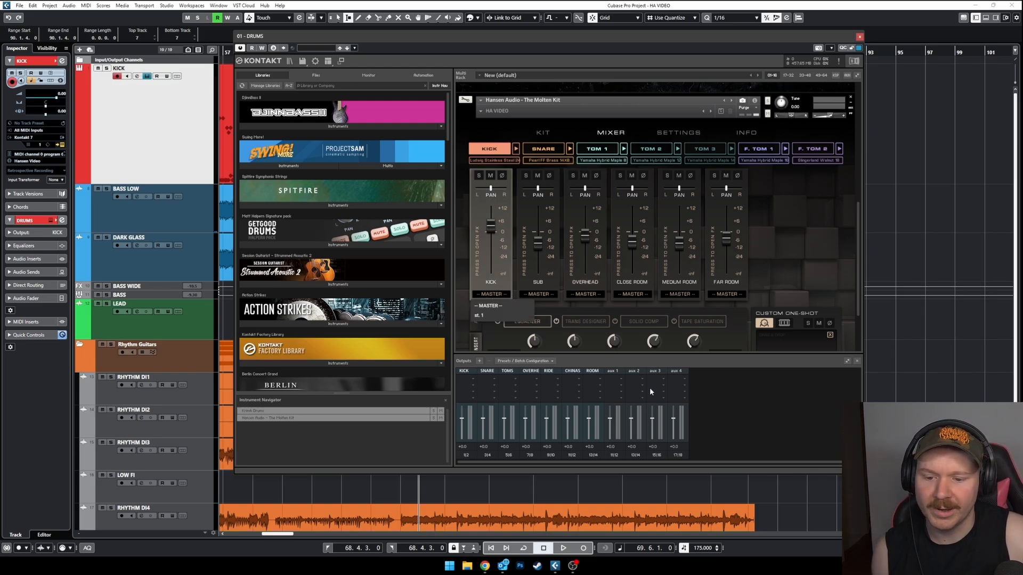
pyautogui.click(839, 202)
pyautogui.scroll(3, 800, 262)
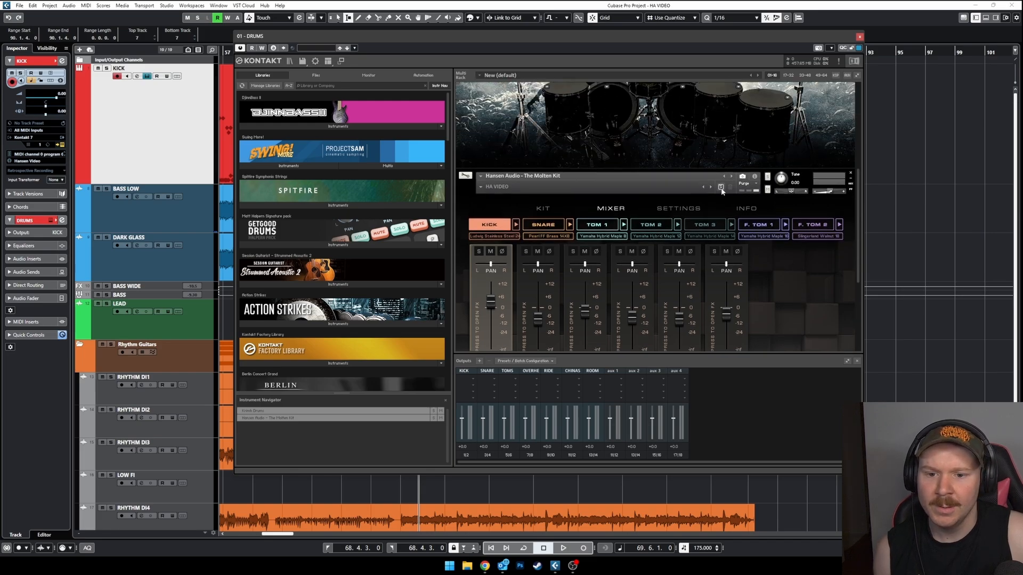
# Start saving a new Krimh Drums snapshot from Kontakt's snapshot save icon
pyautogui.click(722, 188)
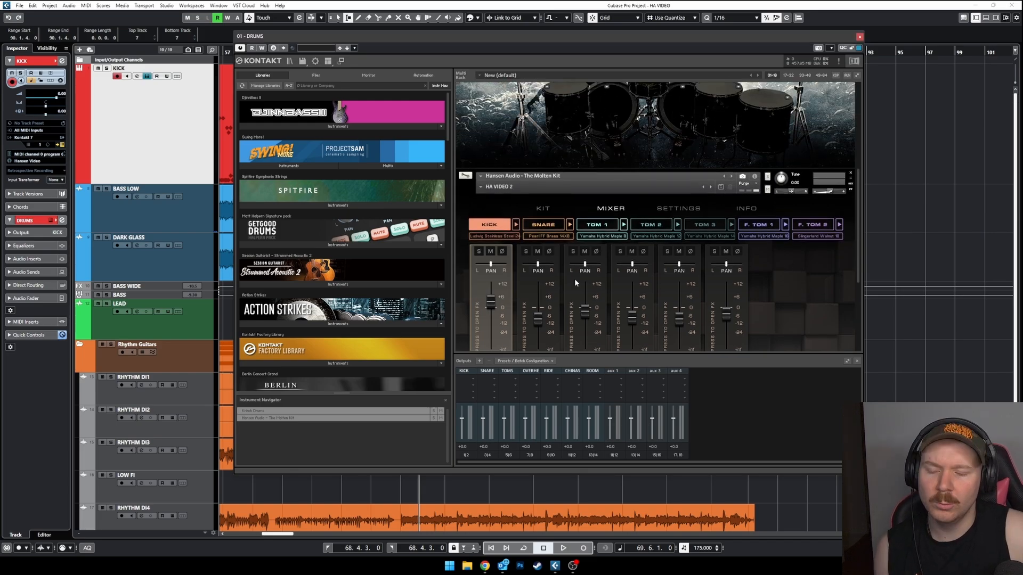
pyautogui.scroll(-3, 772, 262)
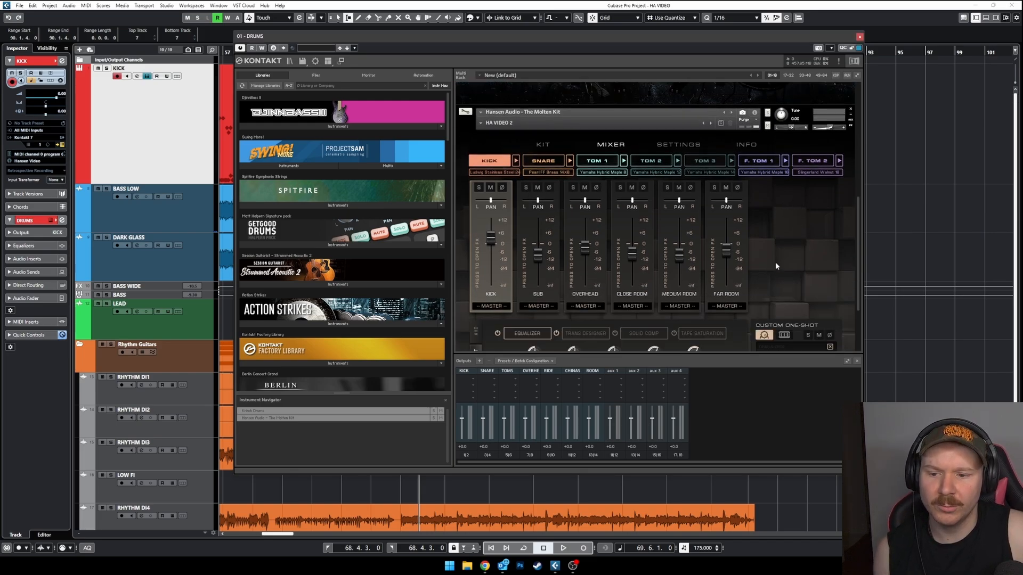
pyautogui.scroll(3, 775, 263)
pyautogui.scroll(10, 712, 256)
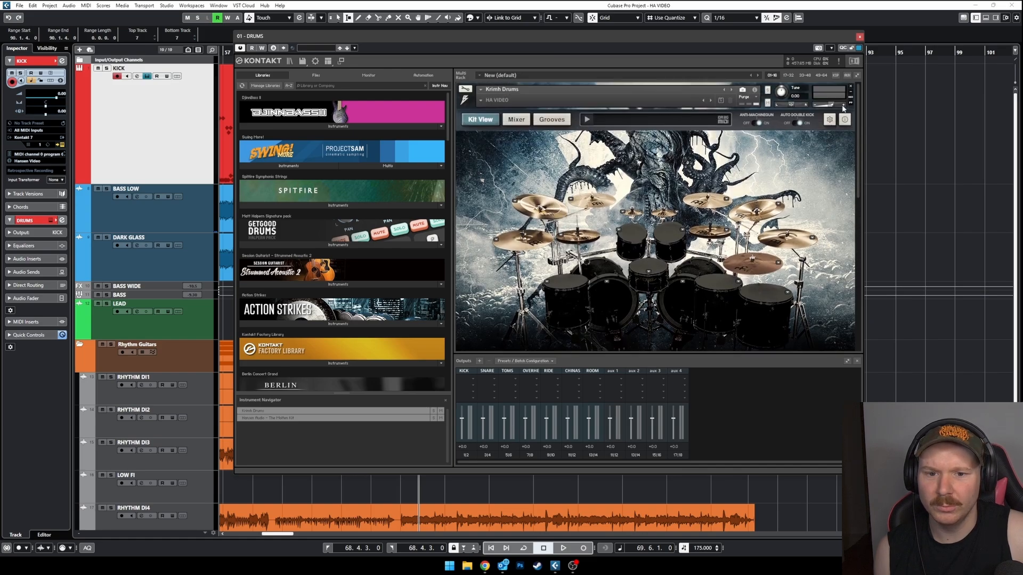
pyautogui.click(722, 101)
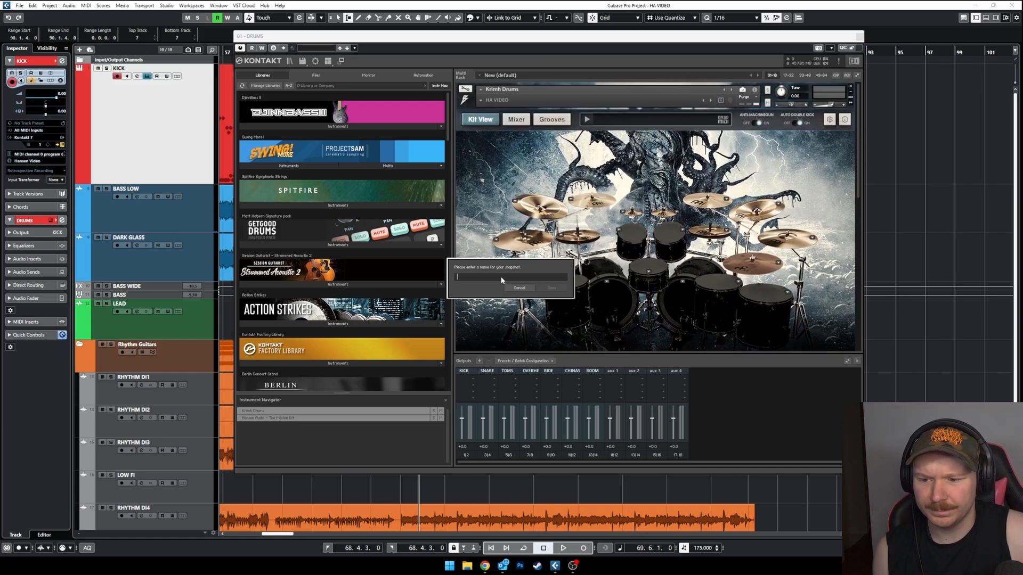
# Export Krimh Drums' note mapping from Kit View settings as the file BD MAP
pyautogui.write('HA')
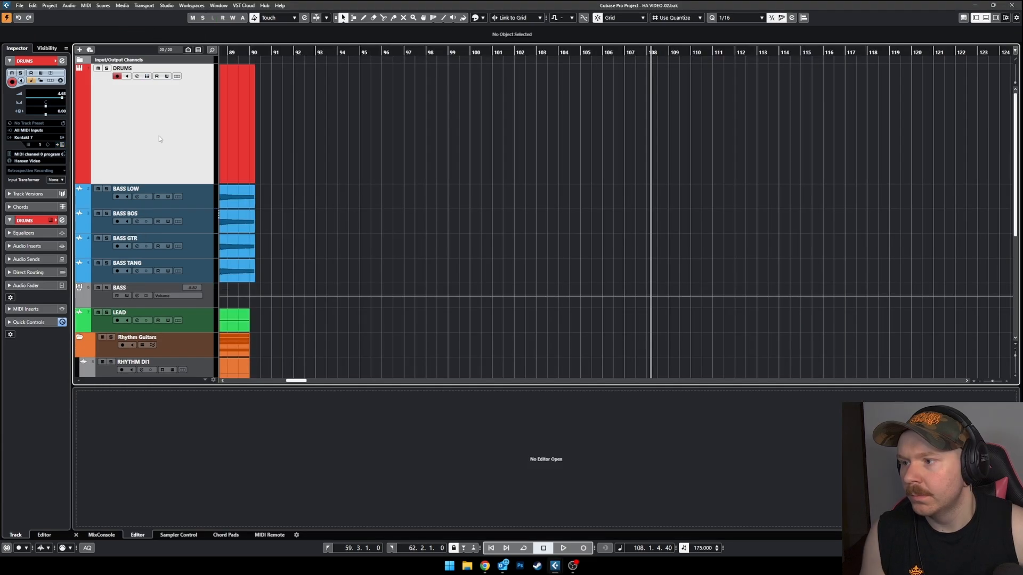
pyautogui.click(147, 76)
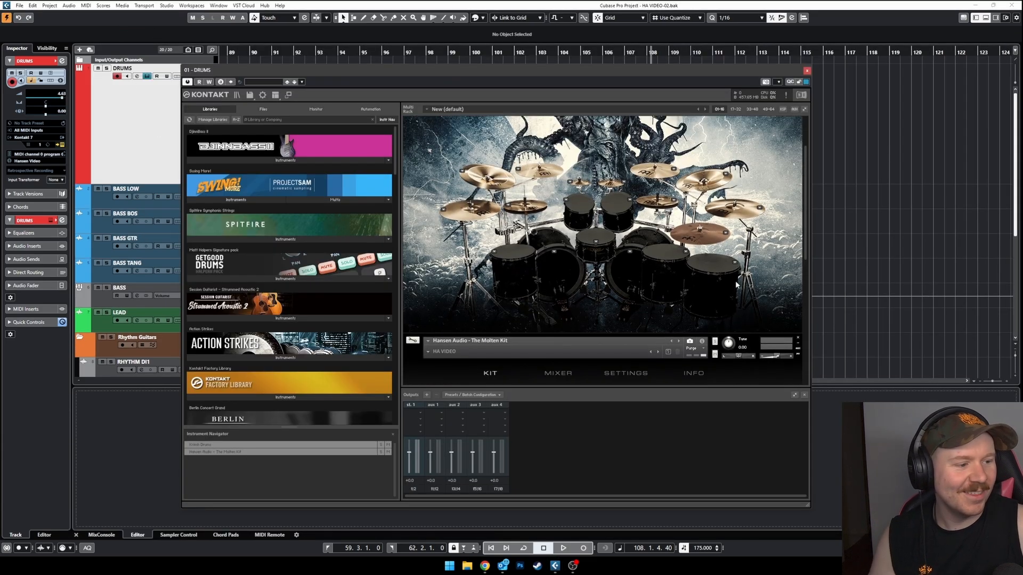
pyautogui.click(444, 155)
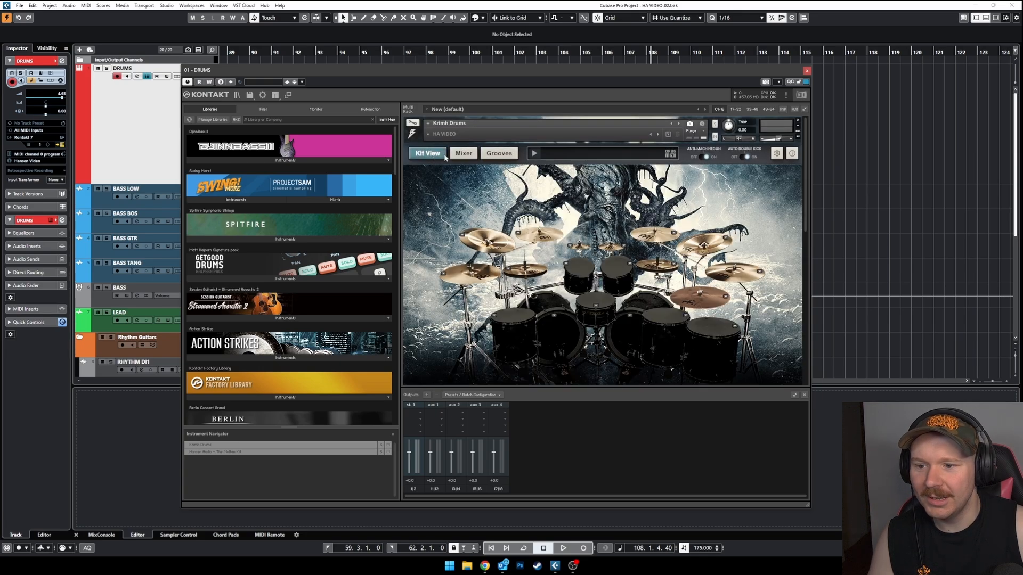
pyautogui.click(778, 157)
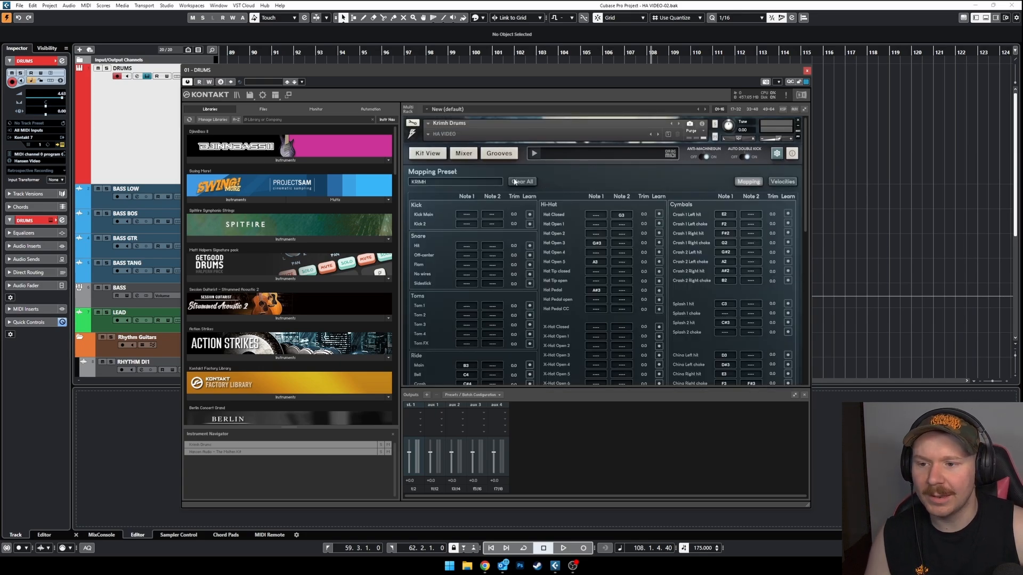
pyautogui.click(448, 181)
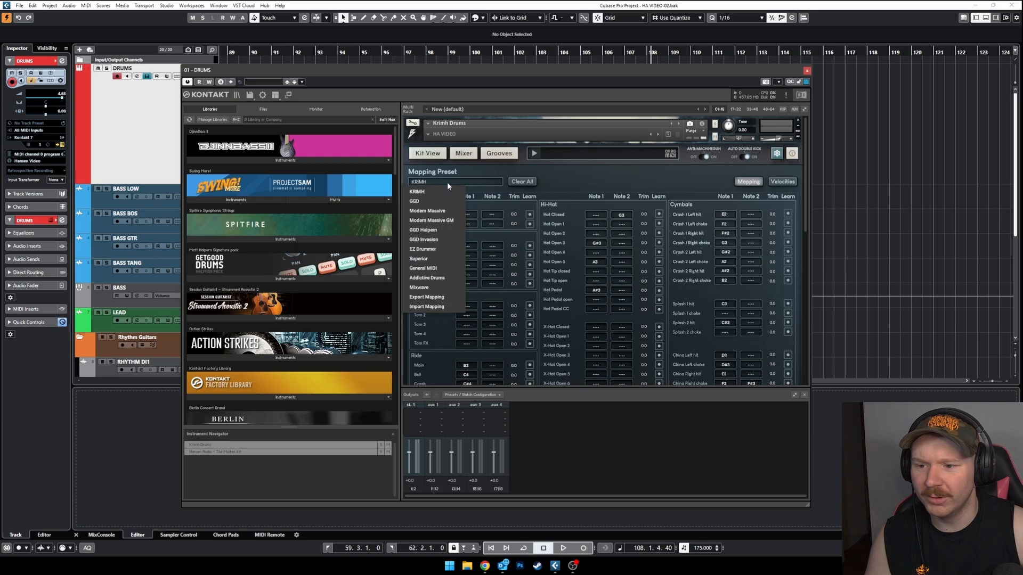
pyautogui.click(437, 298)
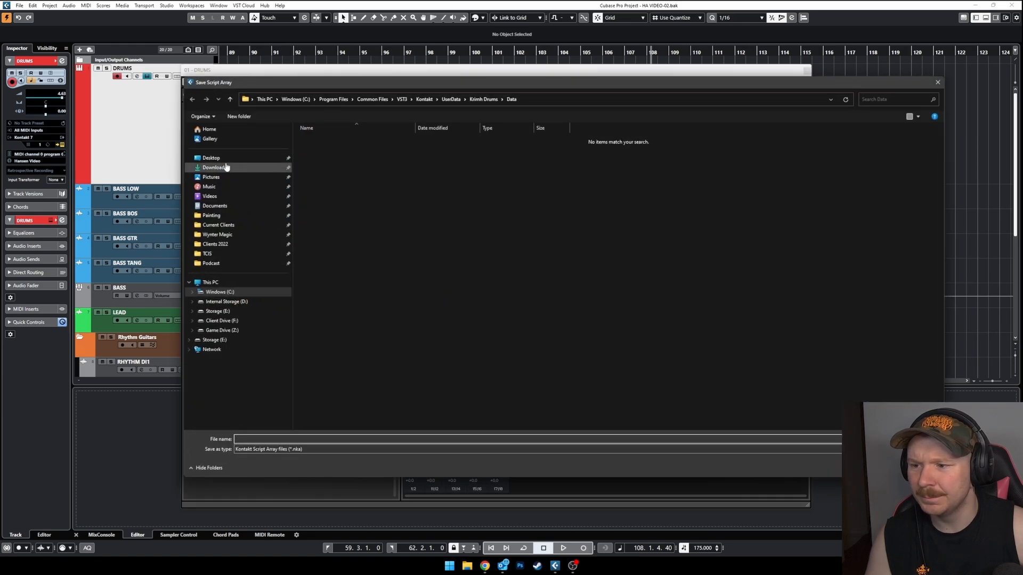
pyautogui.write('BD ')
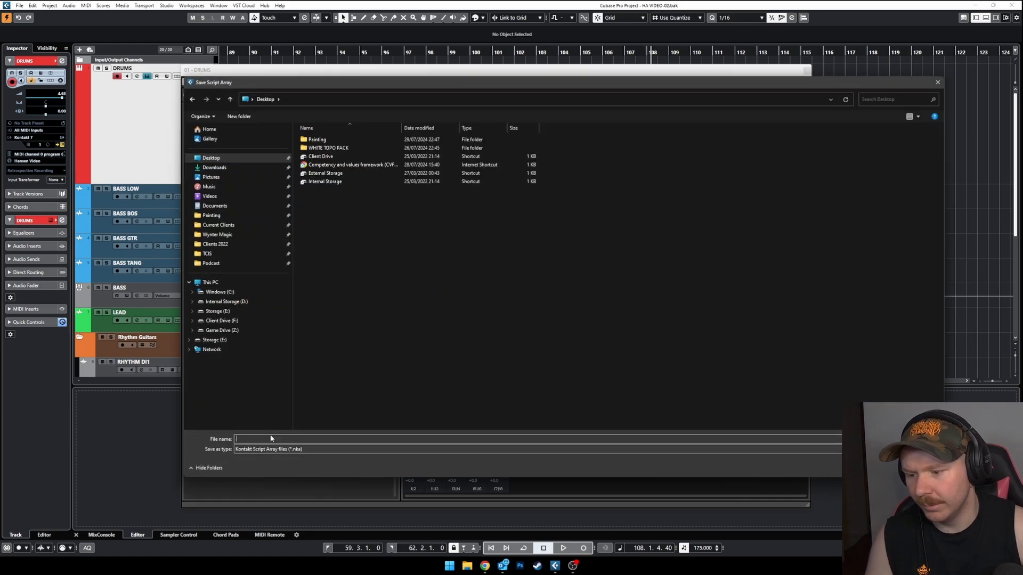
pyautogui.write('M')
pyautogui.press('Return')
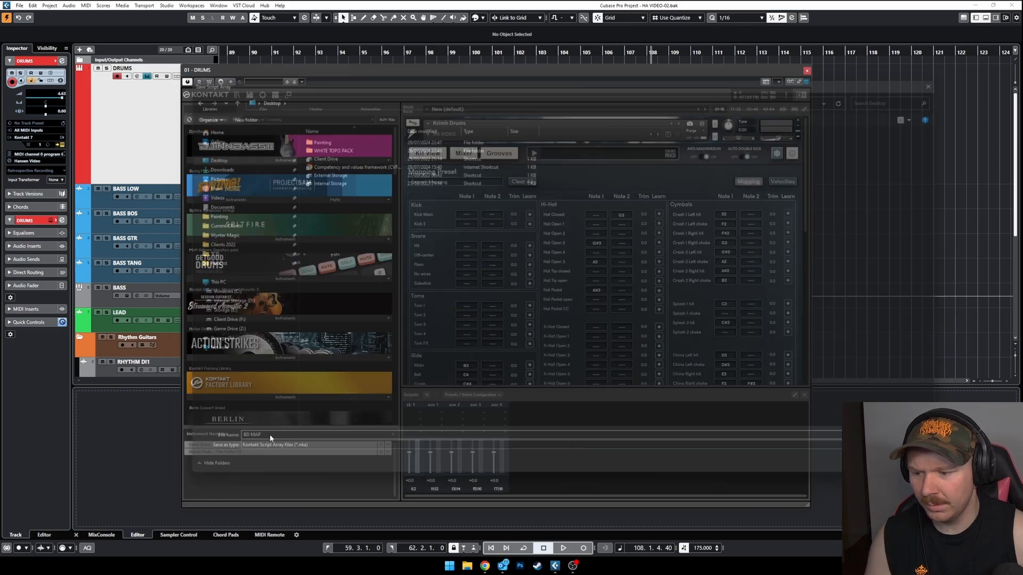
# Export The Molten Kit's mapping preset as HA MAP to the Desktop
pyautogui.scroll(-4, 803, 251)
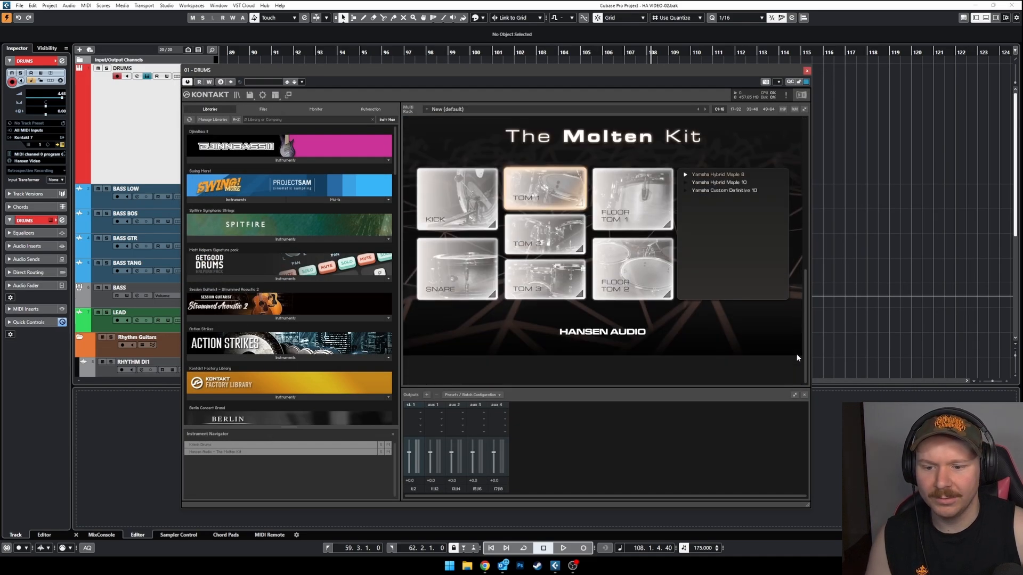
pyautogui.scroll(1, 645, 213)
pyautogui.click(644, 159)
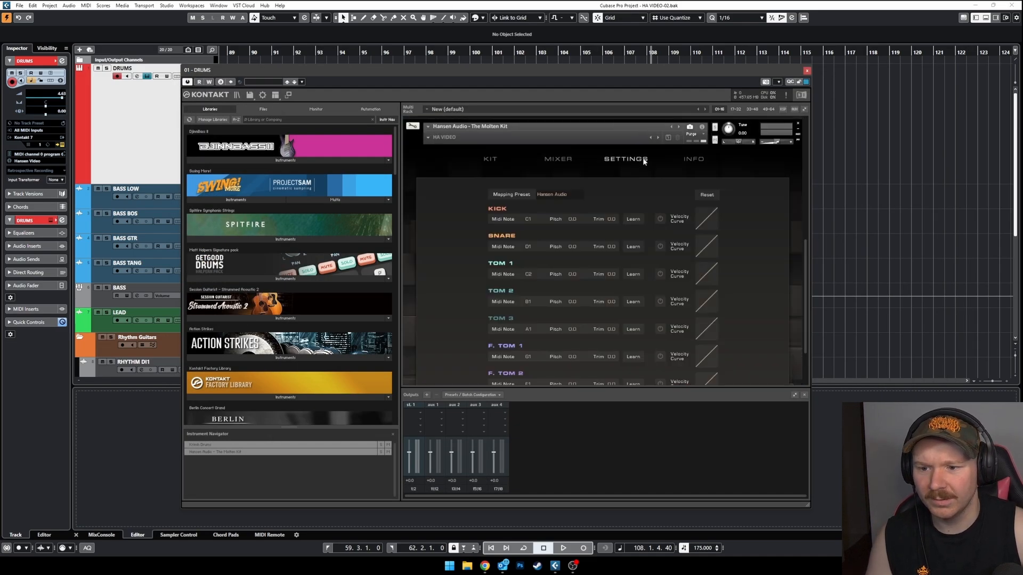
pyautogui.click(511, 196)
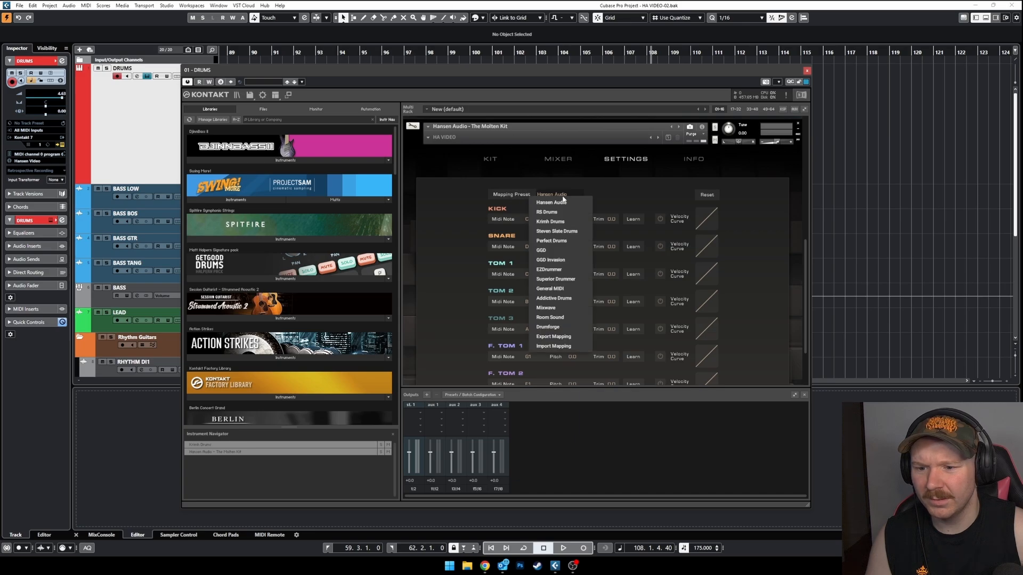
pyautogui.click(545, 344)
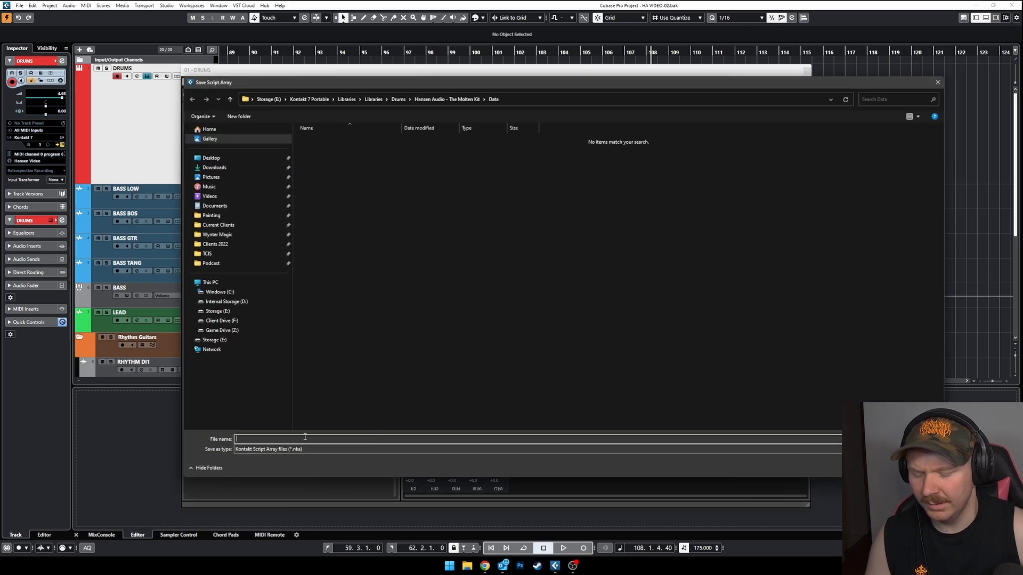
pyautogui.write('HA MAP')
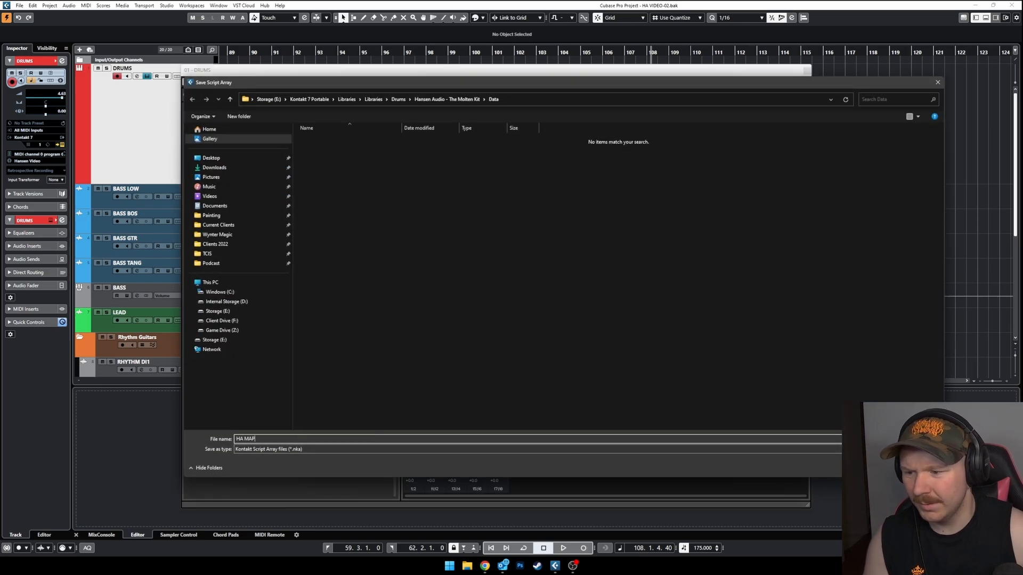
pyautogui.click(229, 158)
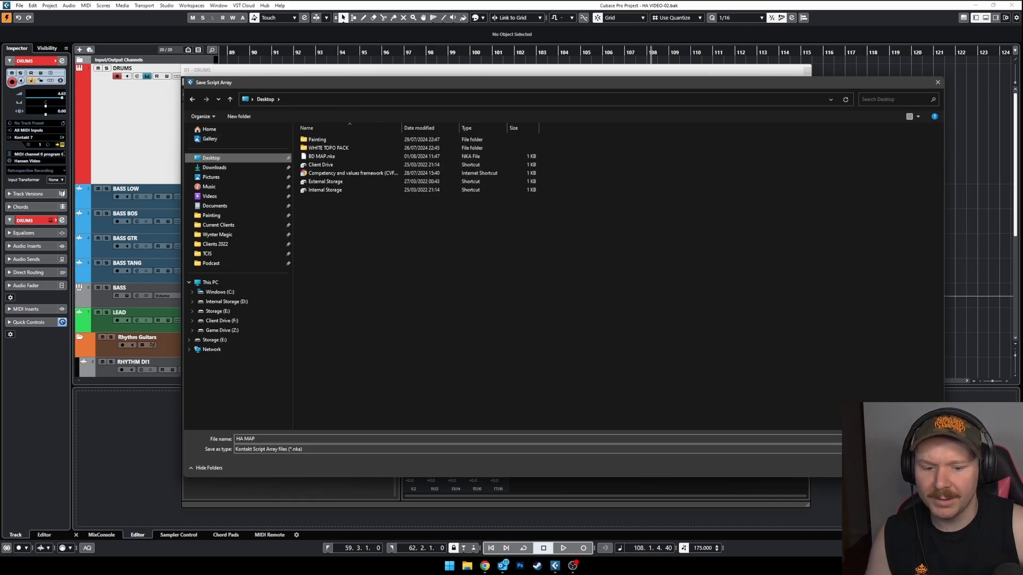
pyautogui.press('Return')
# Scroll the Kontakt rack to bring Krimh Drums' kit view into view
pyautogui.moveTo(805, 255); pyautogui.dragTo(794, 100)
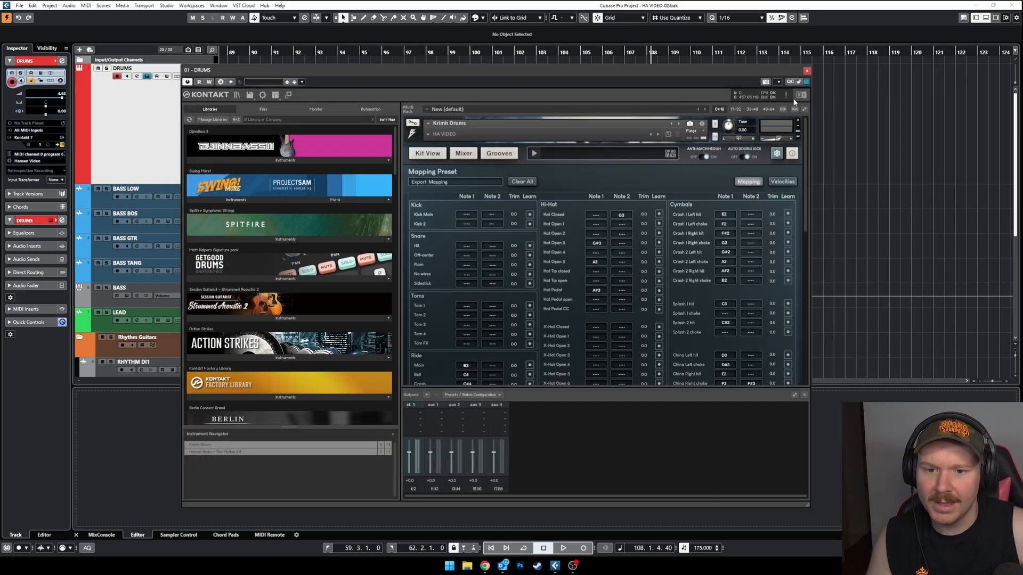
pyautogui.scroll(-5, 629, 284)
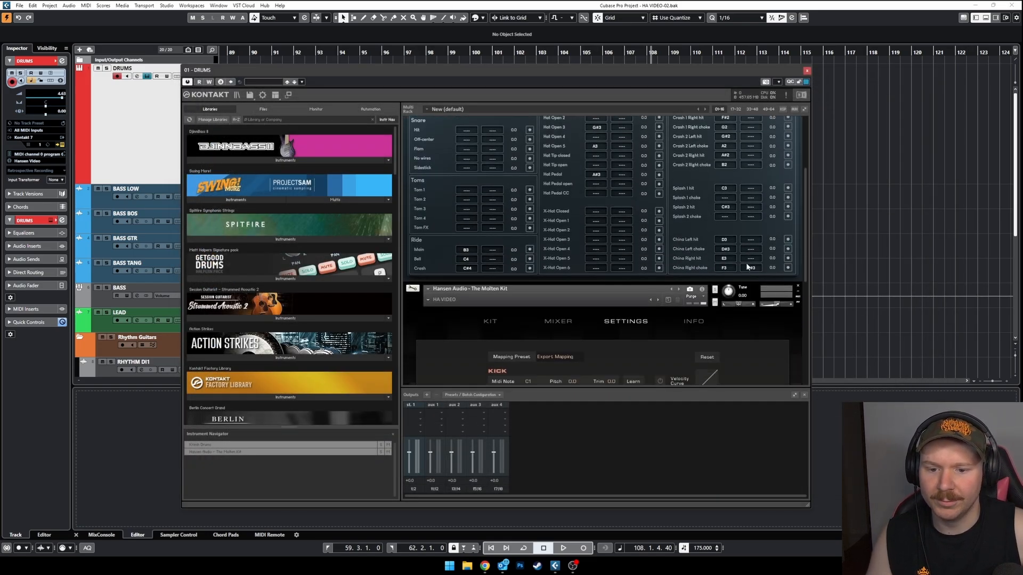
pyautogui.moveTo(807, 250); pyautogui.dragTo(800, 347)
pyautogui.scroll(2, 777, 240)
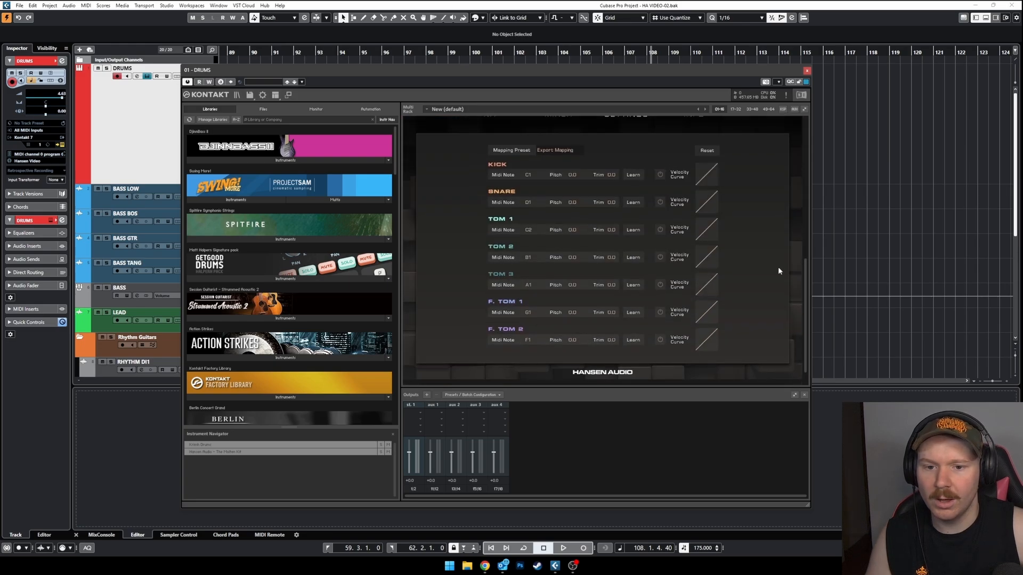
pyautogui.scroll(2, 810, 313)
pyautogui.moveTo(810, 313); pyautogui.dragTo(812, 127)
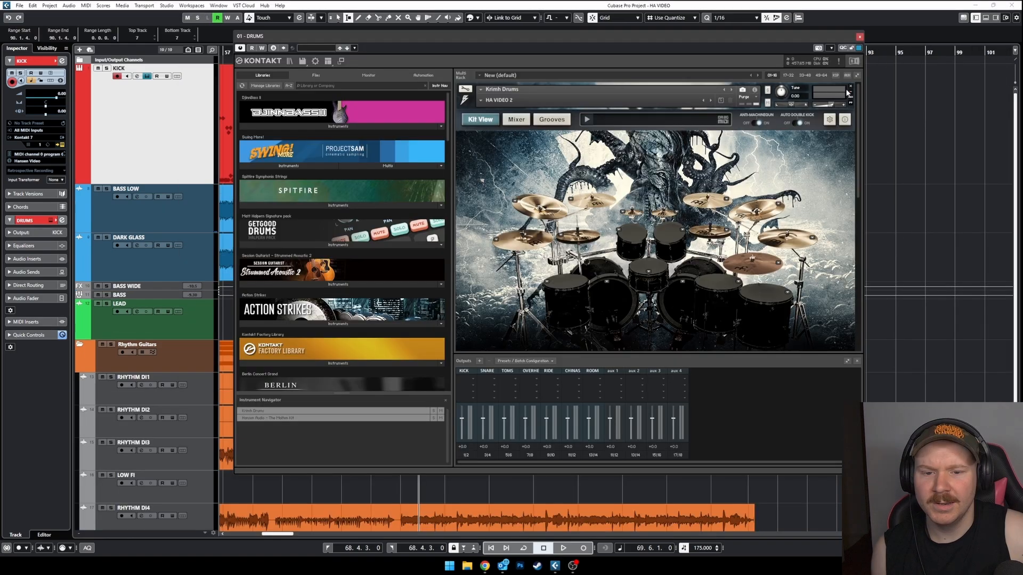
# Load the User > HA VIDEO 2 snapshot on Krimh Drums, giving it black drum shells
pyautogui.scroll(-2, 824, 267)
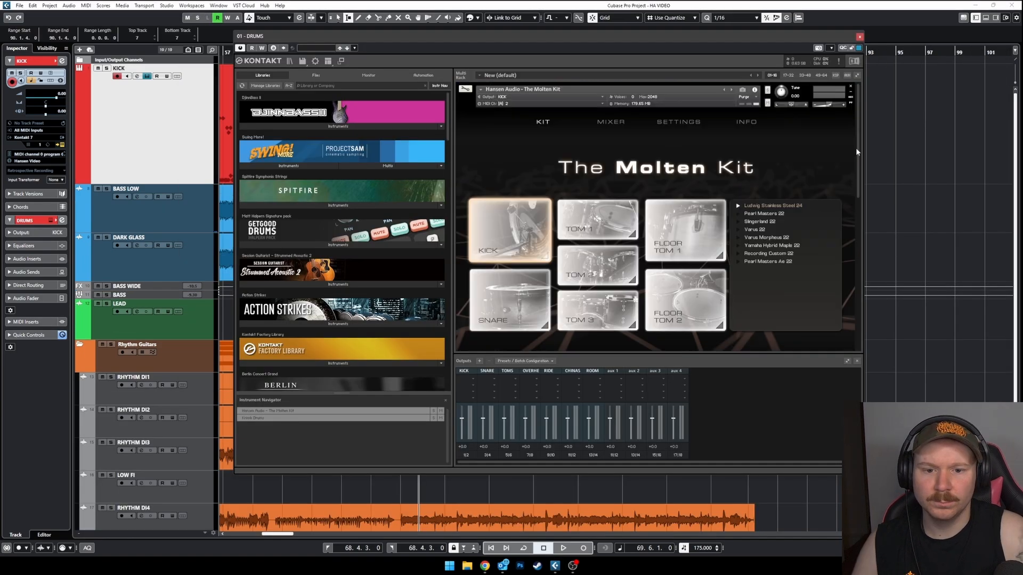
pyautogui.moveTo(856, 148); pyautogui.dragTo(854, 255)
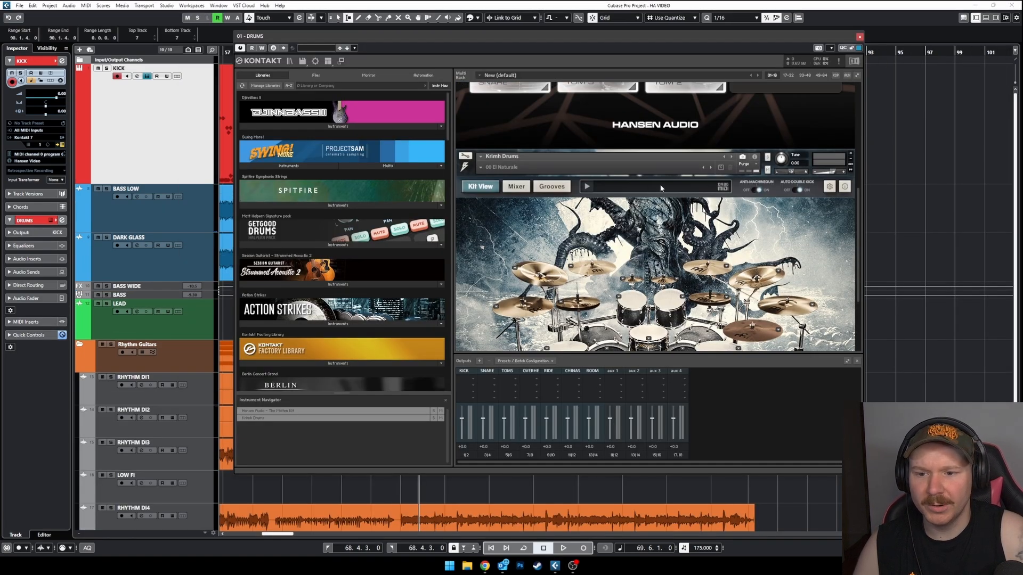
pyautogui.click(494, 170)
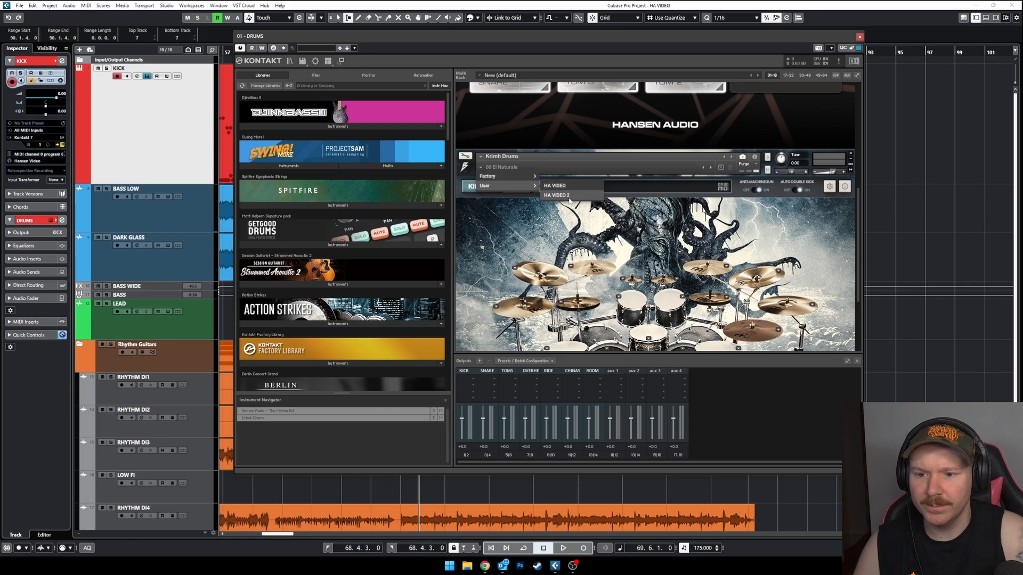
pyautogui.click(570, 201)
pyautogui.scroll(-2, 760, 239)
pyautogui.scroll(4, 760, 239)
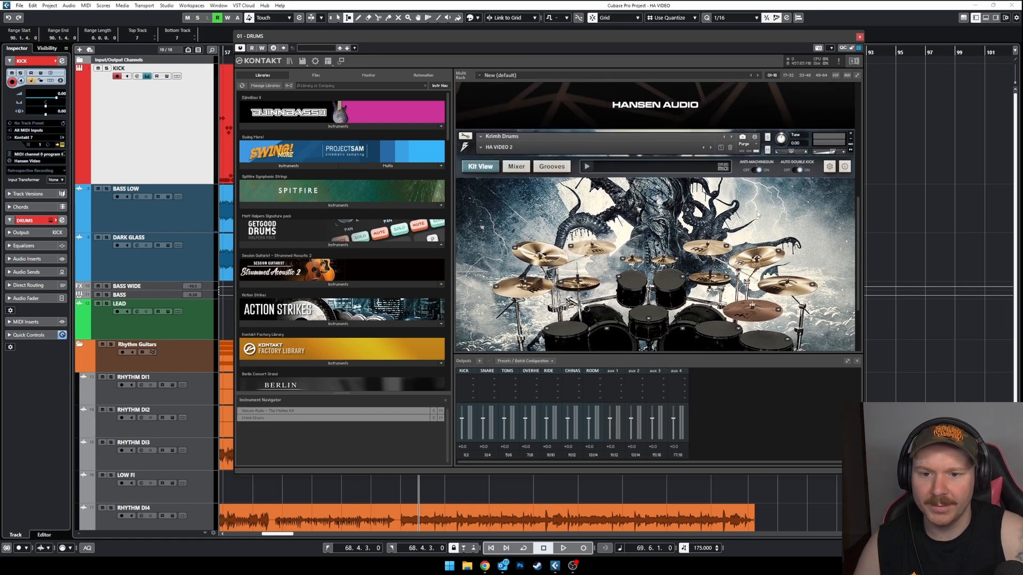
pyautogui.scroll(2, 760, 239)
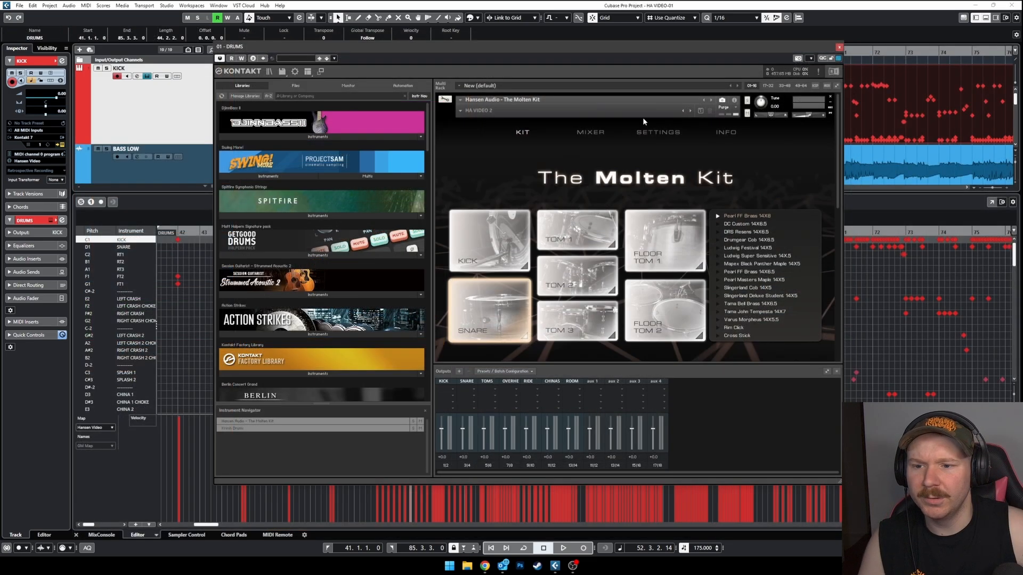
# Import the HA MAP.nka mapping preset from the Desktop into The Molten Kit's settings
pyautogui.click(722, 132)
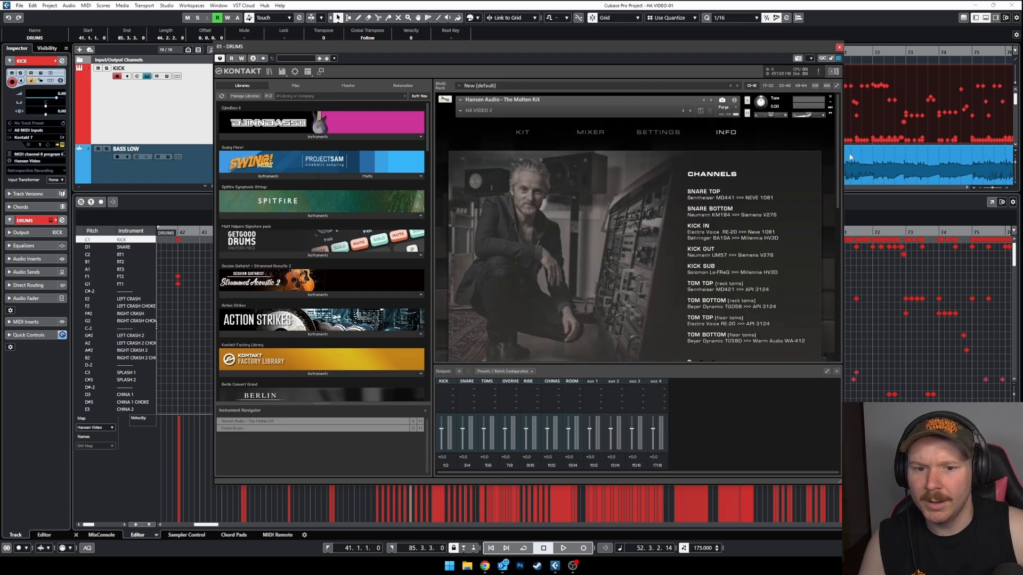
pyautogui.click(663, 134)
pyautogui.click(584, 167)
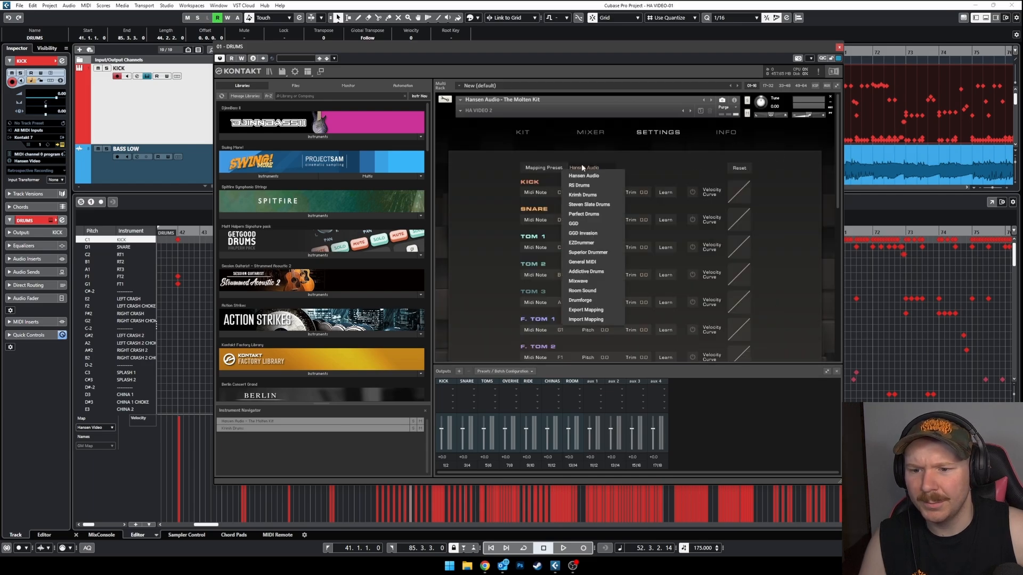
pyautogui.click(590, 319)
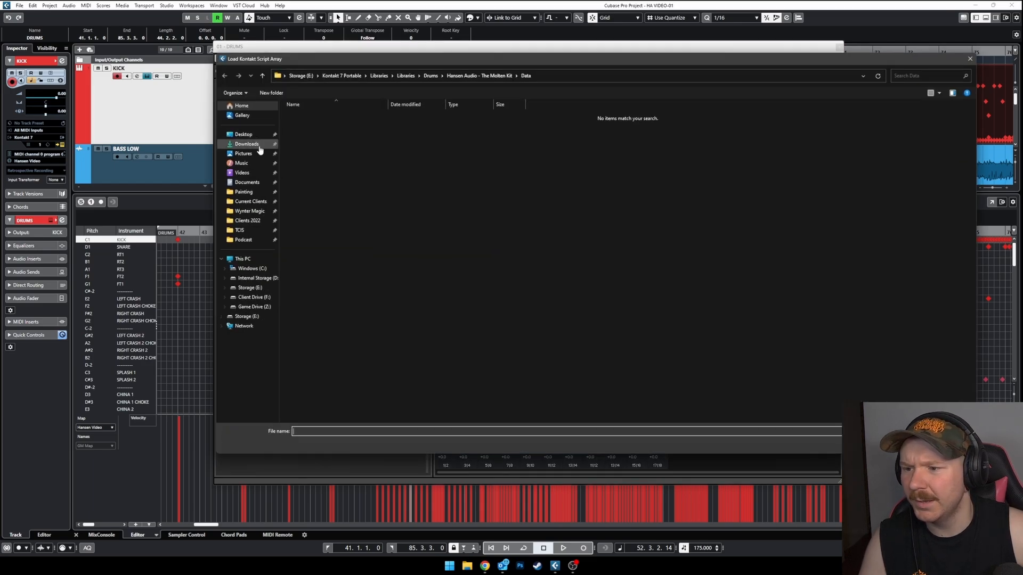
pyautogui.doubleClick(315, 166)
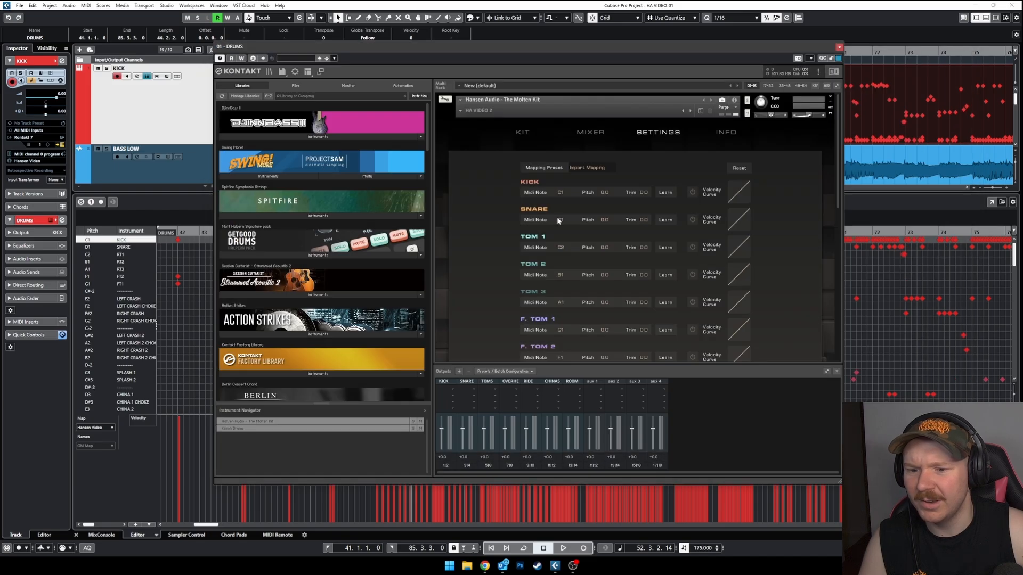
pyautogui.moveTo(836, 184); pyautogui.dragTo(832, 322)
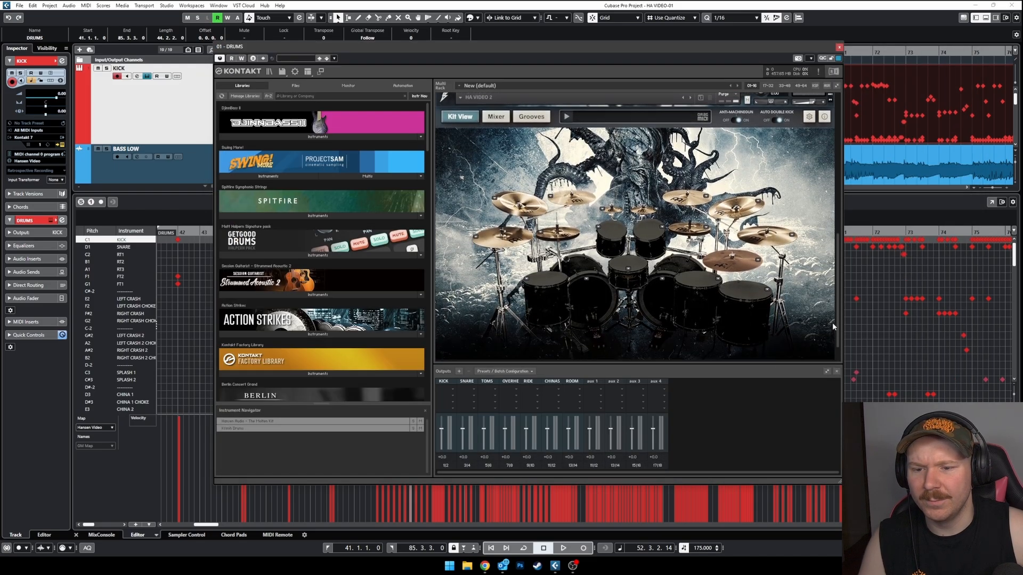
# Clear all Krimh Drums note mappings and import BD MAP.nka from the Desktop
pyautogui.click(736, 104)
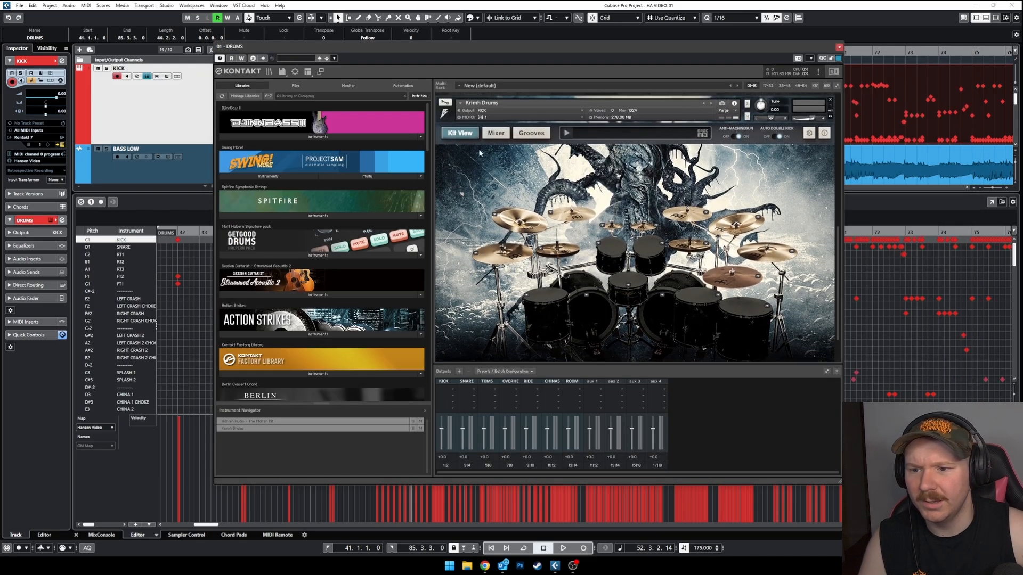
pyautogui.click(500, 134)
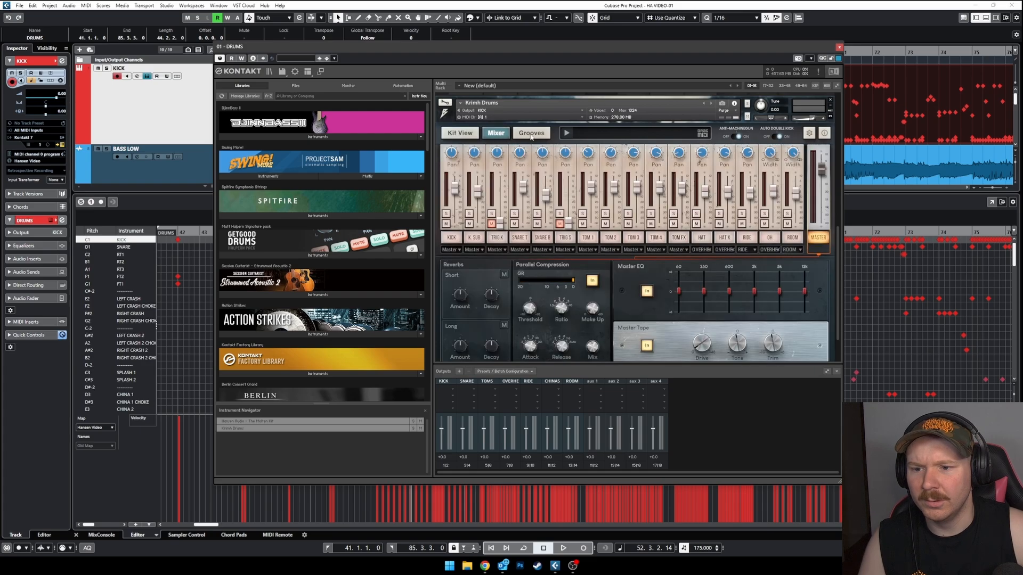
pyautogui.click(528, 133)
pyautogui.click(460, 133)
pyautogui.click(809, 133)
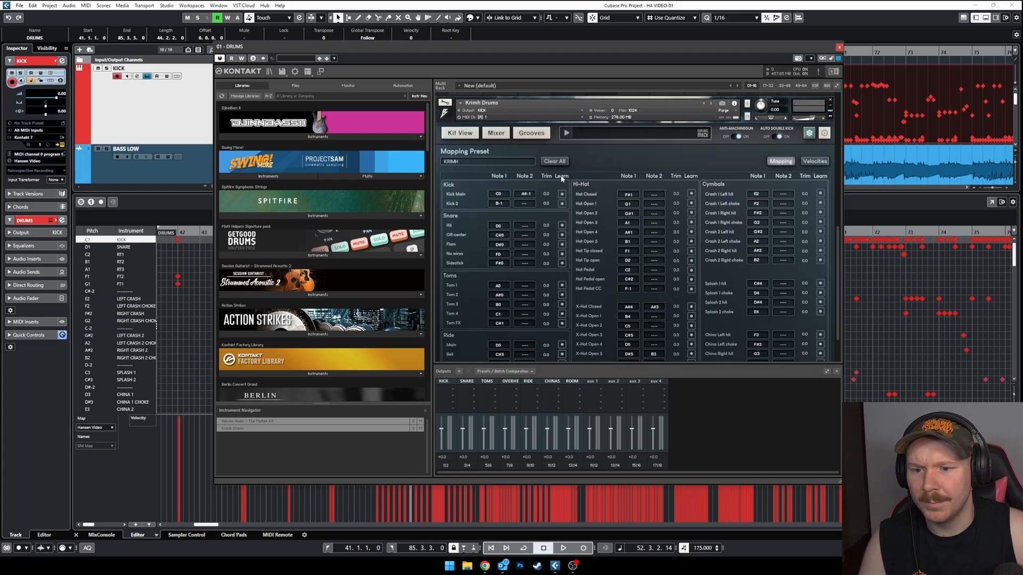
pyautogui.click(553, 162)
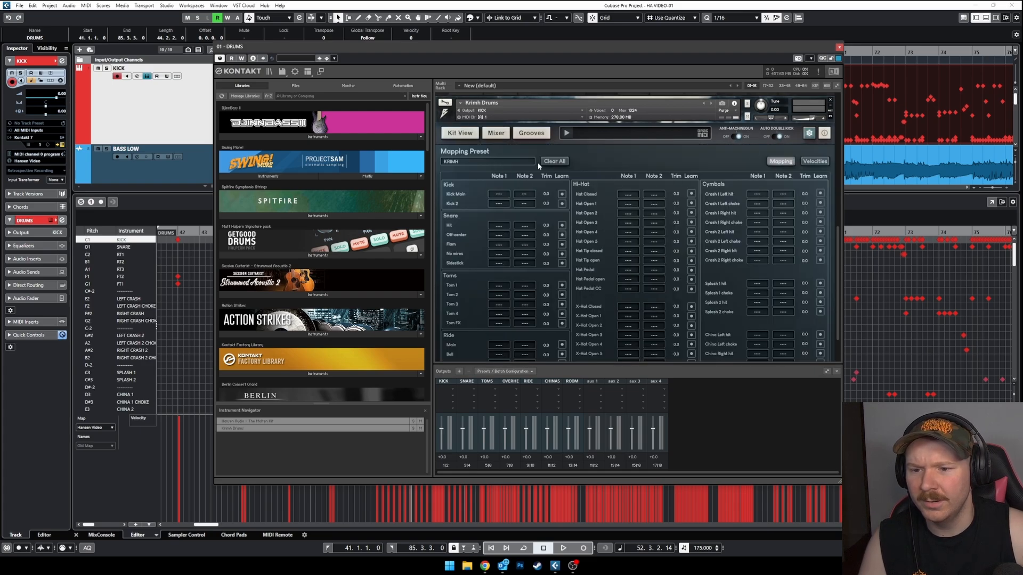
pyautogui.click(505, 162)
pyautogui.click(460, 285)
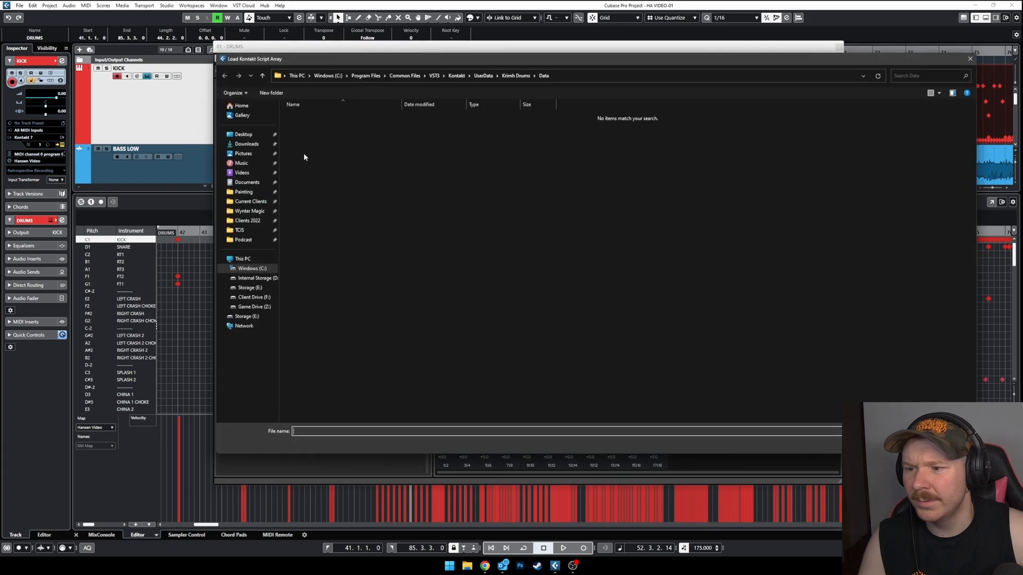
pyautogui.click(243, 134)
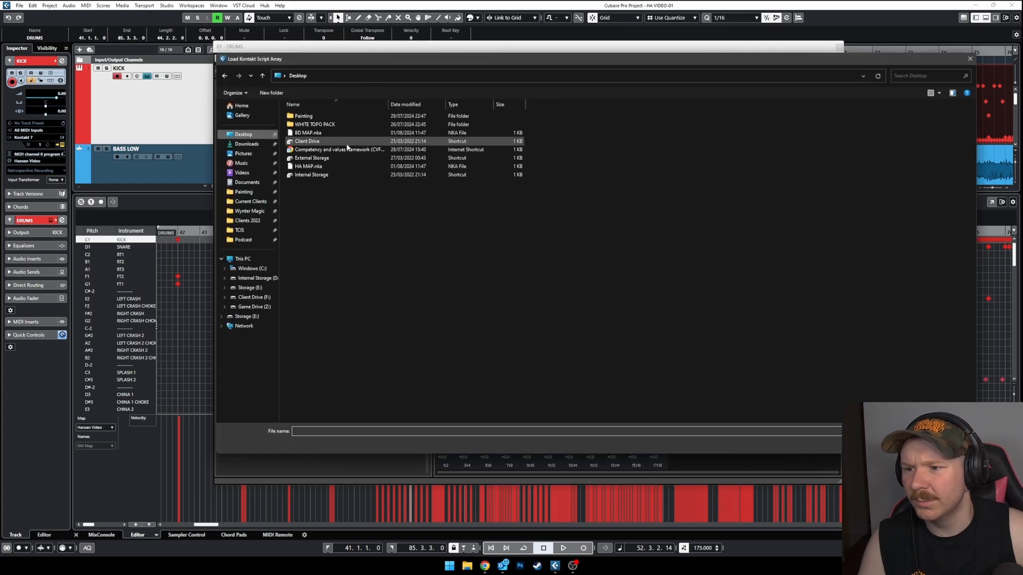
pyautogui.doubleClick(308, 133)
# Keep both Krimh Drums and The Molten Kit receiving on MIDI channel Omni
pyautogui.scroll(-1, 833, 139)
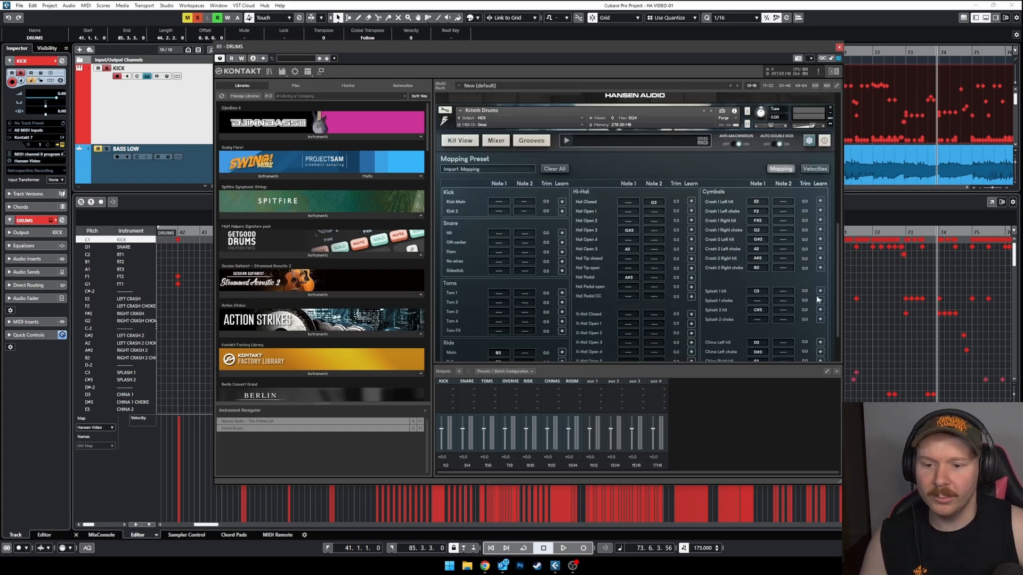
pyautogui.scroll(4, 816, 267)
pyautogui.click(484, 226)
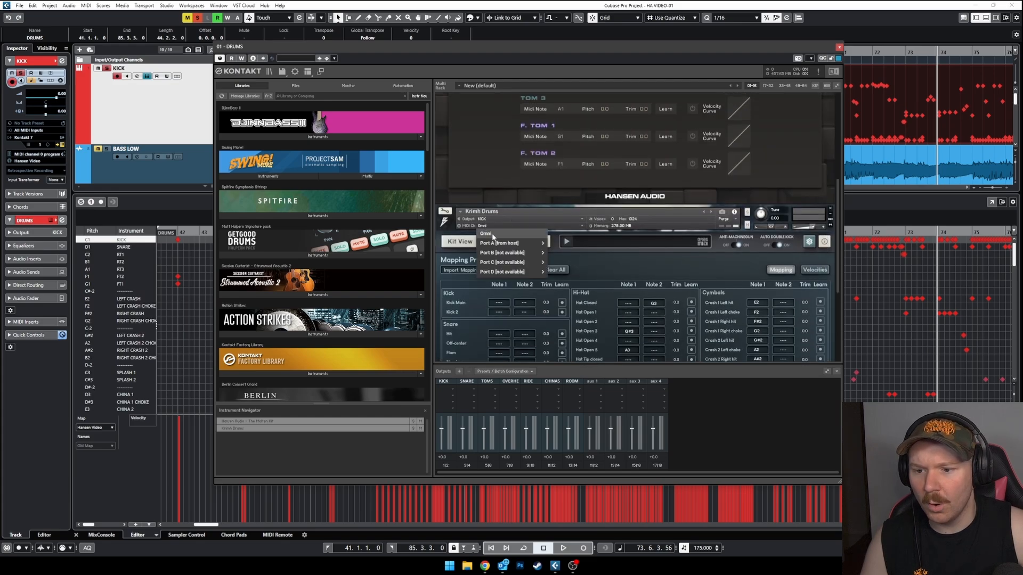
pyautogui.click(487, 234)
pyautogui.moveTo(839, 216); pyautogui.dragTo(838, 131)
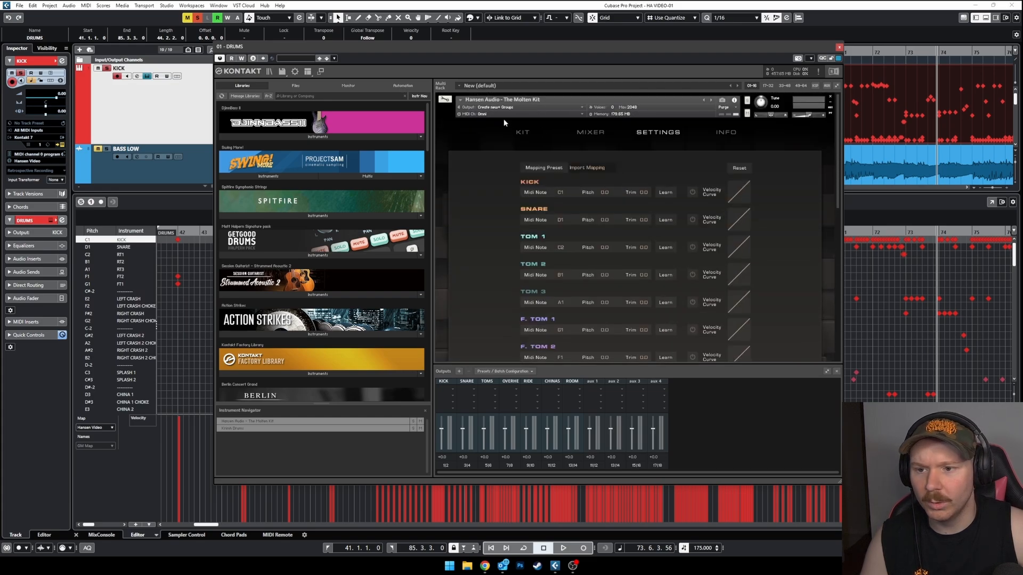
pyautogui.click(490, 114)
pyautogui.click(487, 122)
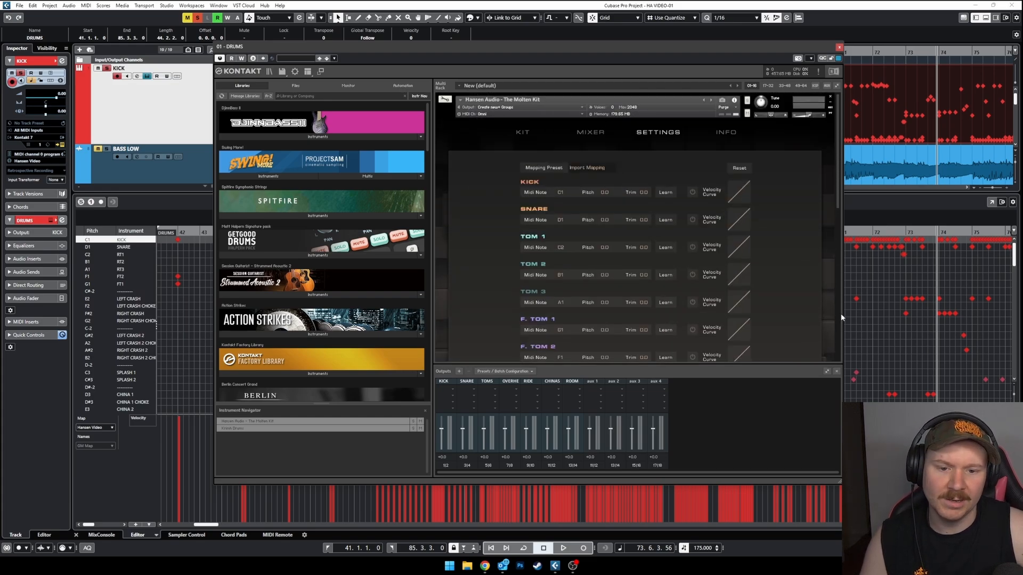
pyautogui.moveTo(990, 407); pyautogui.dragTo(836, 236)
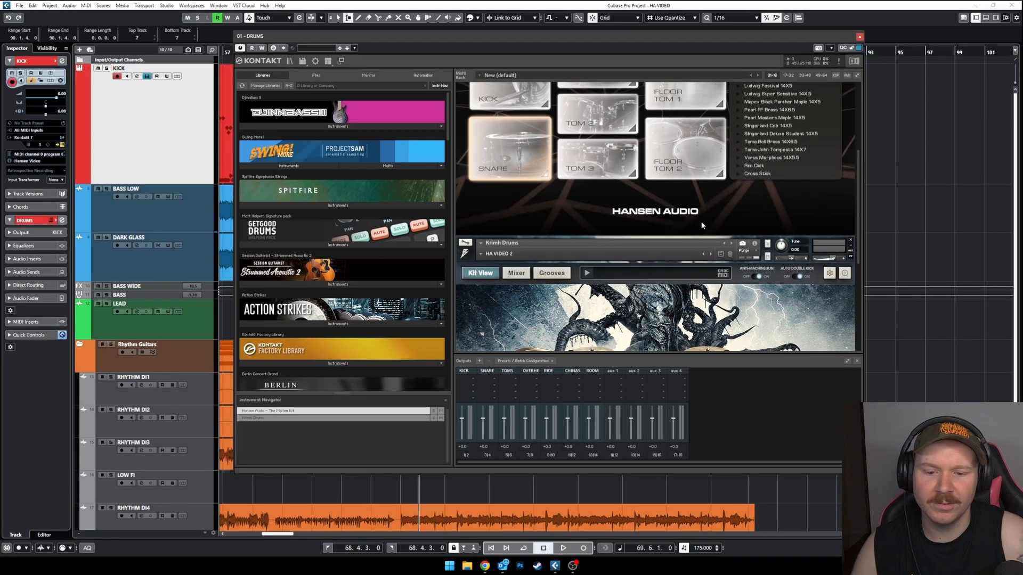
# On The Molten Kit's mixer page, route the KICK mic to the KICK output
pyautogui.scroll(-1, 692, 236)
pyautogui.scroll(2, 692, 236)
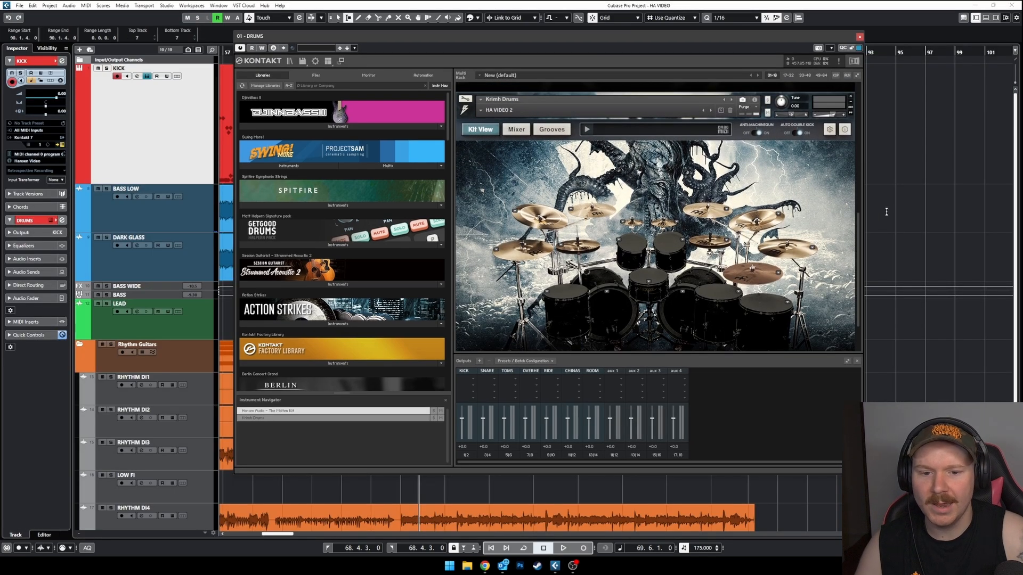
pyautogui.moveTo(858, 243); pyautogui.dragTo(860, 129)
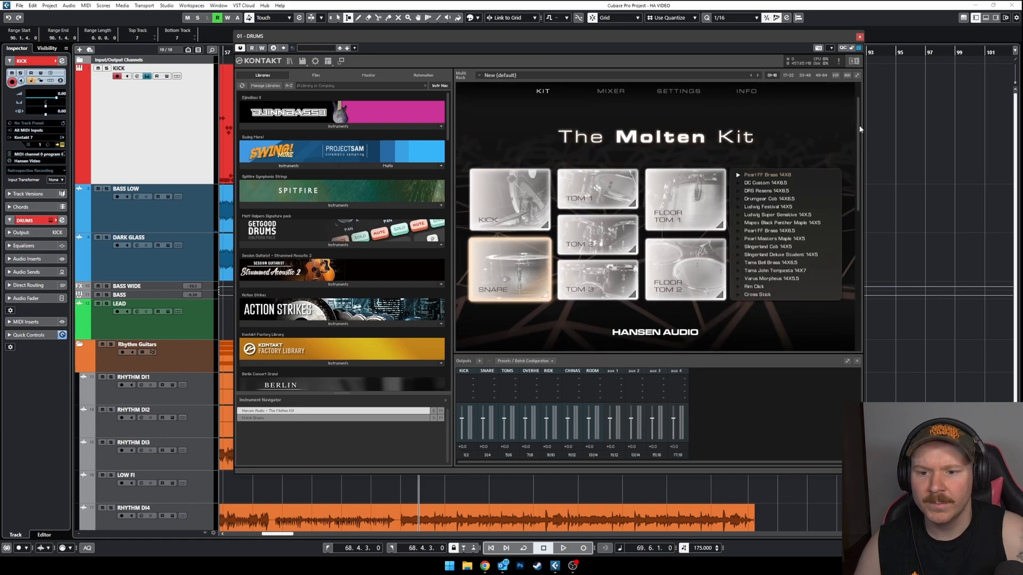
pyautogui.click(608, 92)
pyautogui.click(492, 236)
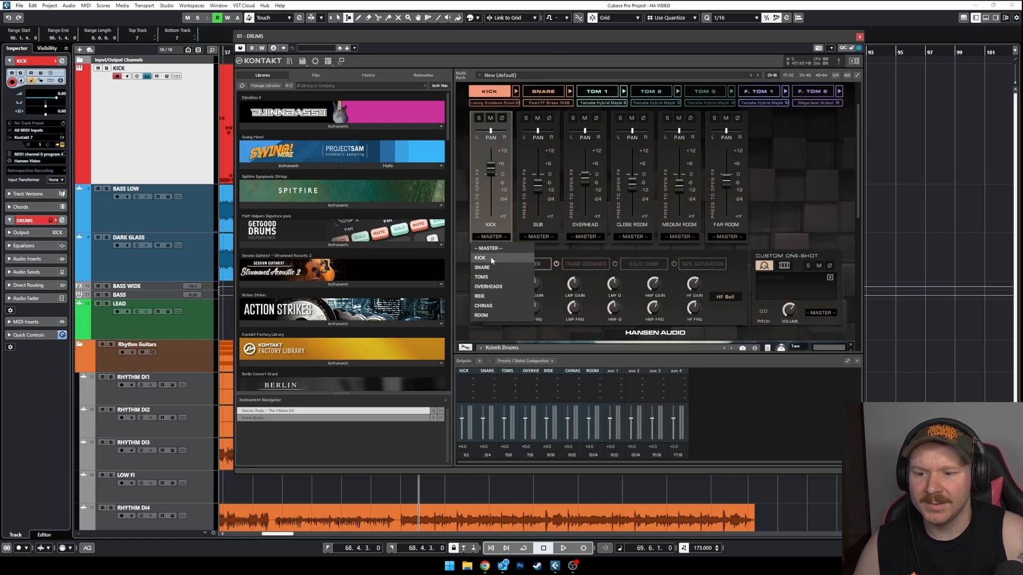
pyautogui.click(491, 259)
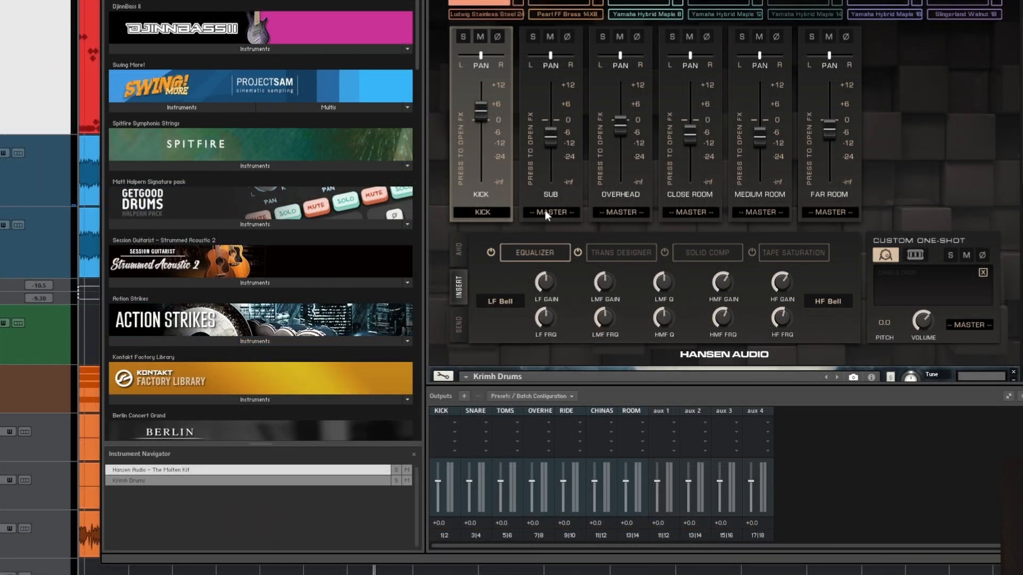
# Route SUB to KICK, OVERHEAD to OVERHEADS, and close, medium and far room mics to ROOM
pyautogui.click(545, 210)
pyautogui.click(558, 240)
pyautogui.click(629, 212)
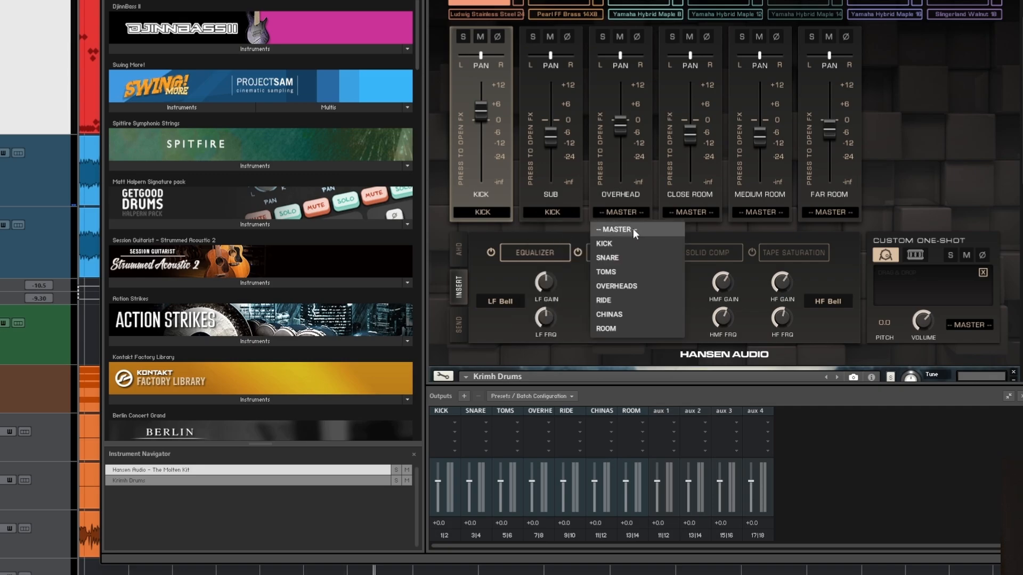
pyautogui.click(617, 286)
pyautogui.click(692, 211)
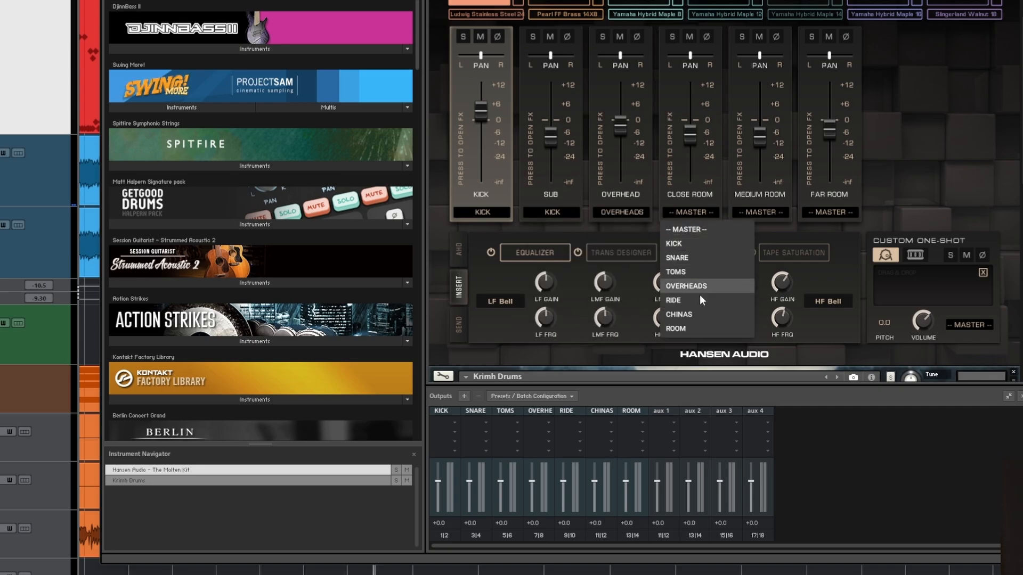
pyautogui.click(698, 326)
pyautogui.click(774, 213)
pyautogui.click(757, 330)
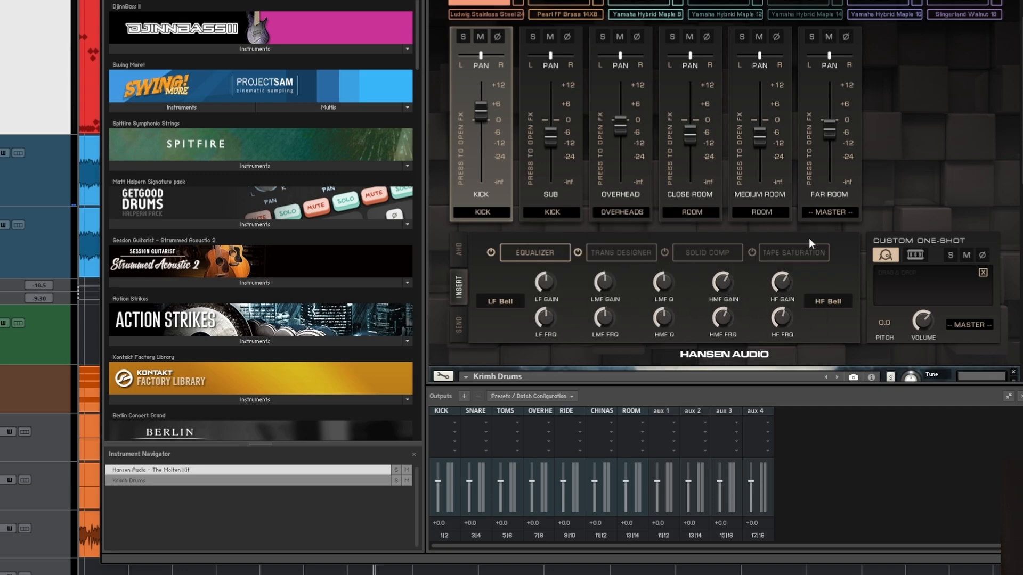
pyautogui.click(834, 212)
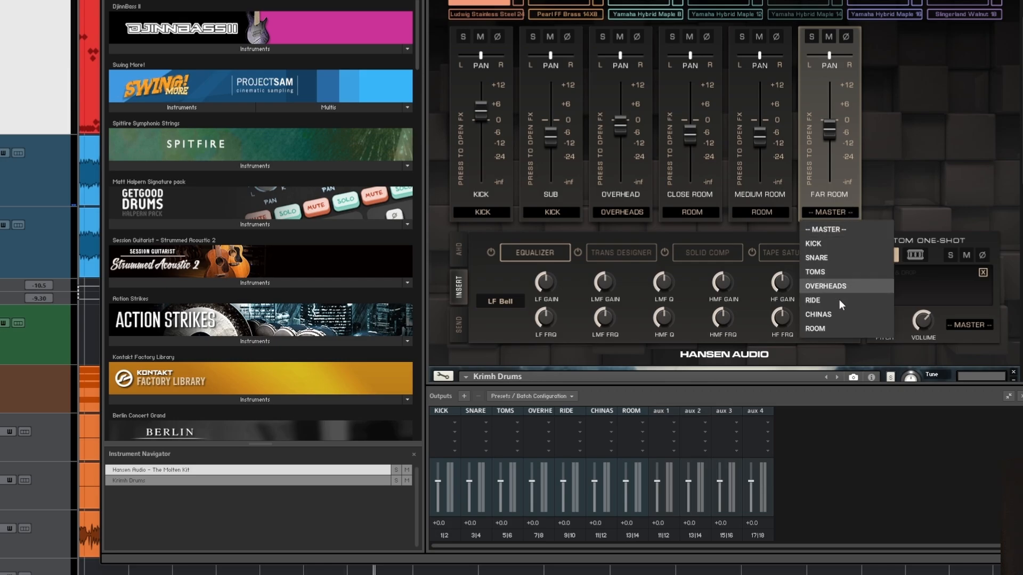
pyautogui.click(840, 322)
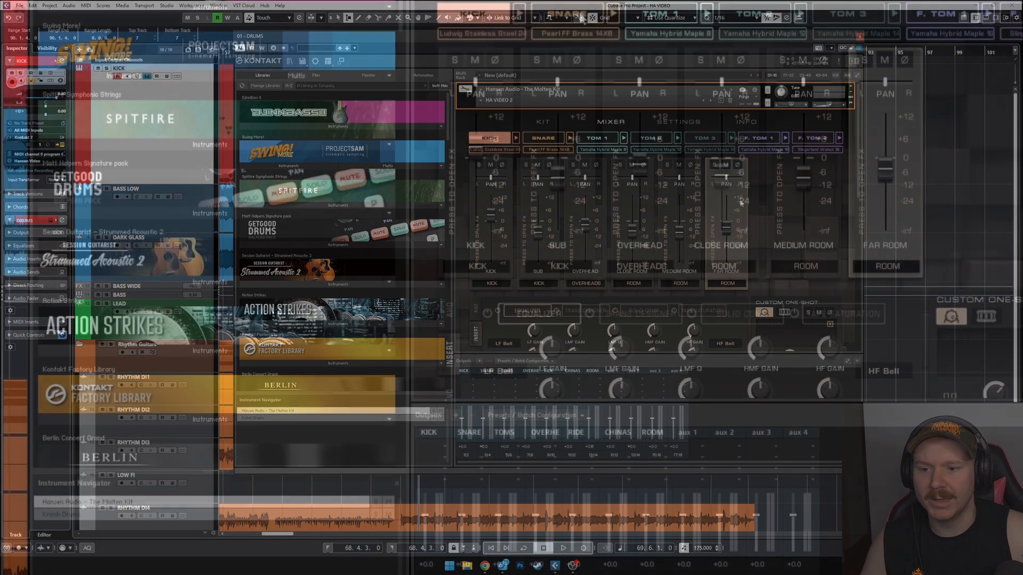
# On the SNARE mixer page, route the TOP and BOTTOM mics to SNARE
pyautogui.click(553, 140)
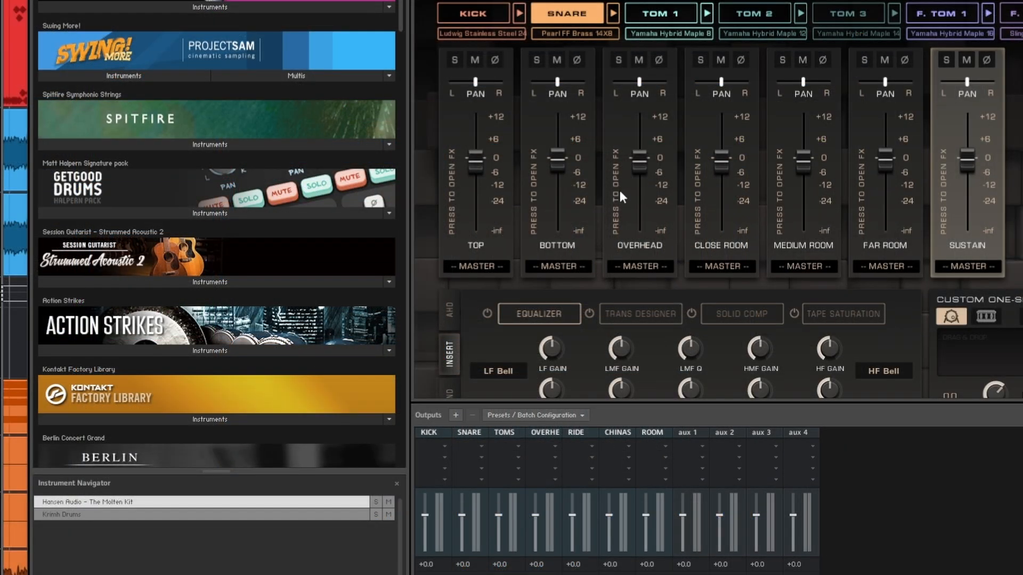
pyautogui.scroll(-1, 729, 207)
pyautogui.click(478, 233)
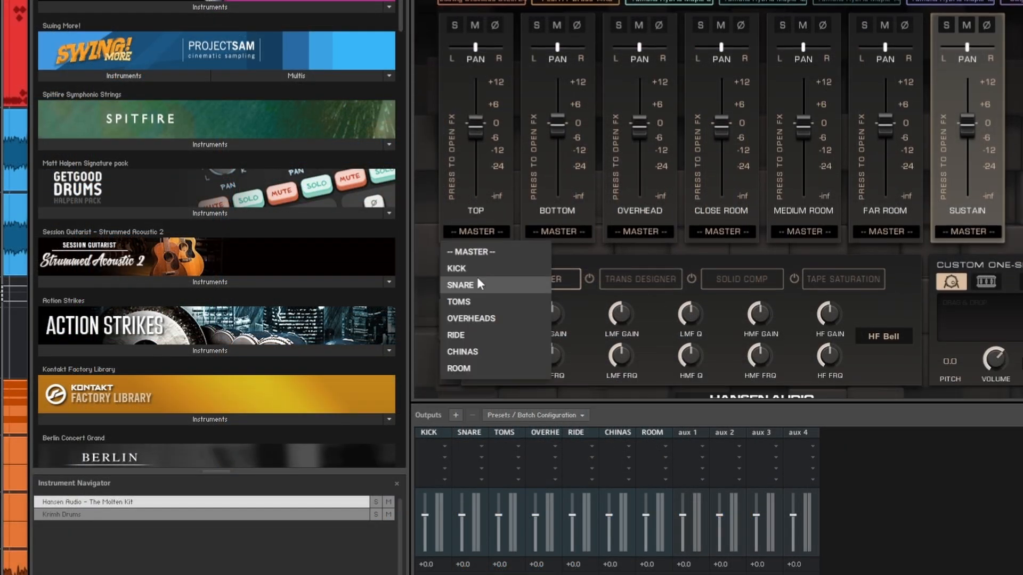
pyautogui.click(541, 285)
pyautogui.click(559, 231)
pyautogui.click(558, 232)
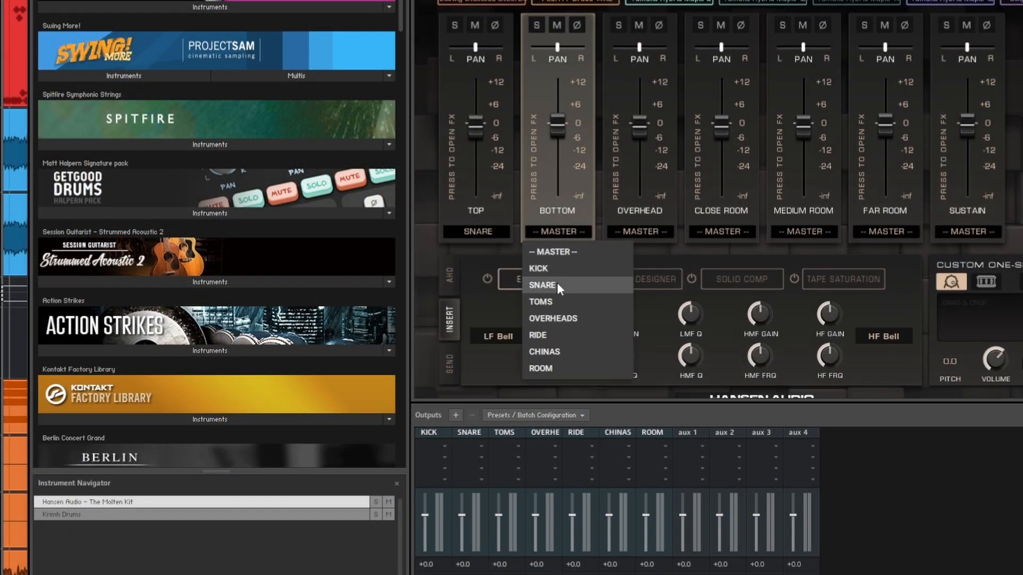
pyautogui.click(558, 285)
# Route the snare OVERHEAD to OVERHEADS, the three room mics to ROOM, and SUSTAIN to SNARE
pyautogui.click(642, 232)
pyautogui.click(663, 318)
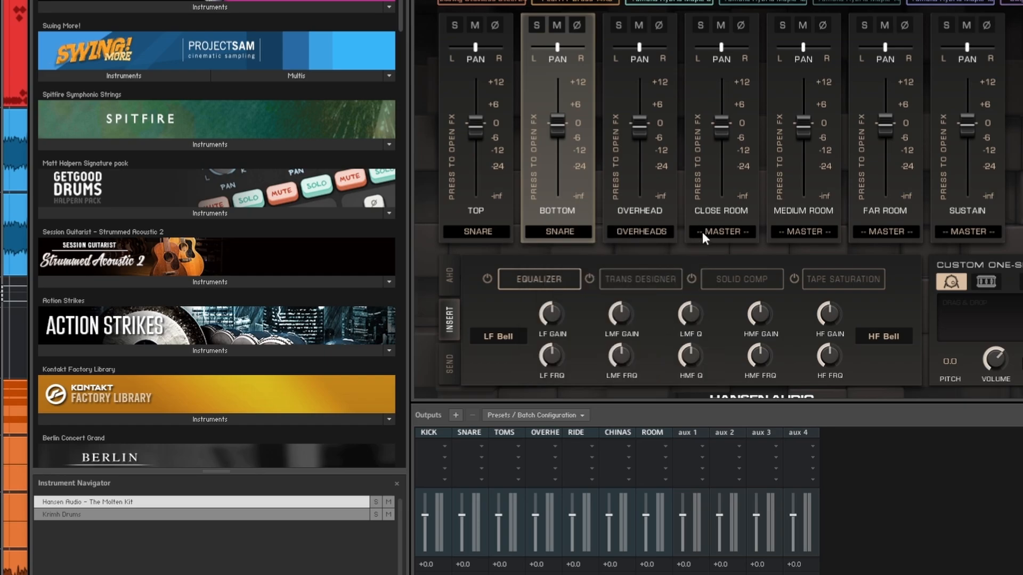
pyautogui.click(702, 232)
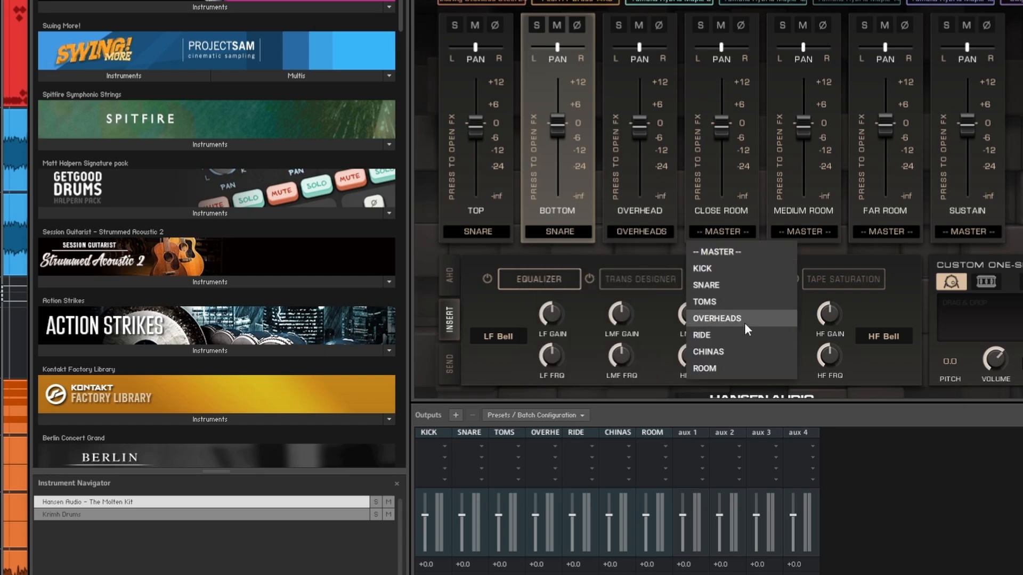
pyautogui.click(725, 367)
pyautogui.click(802, 232)
pyautogui.click(806, 367)
pyautogui.click(886, 232)
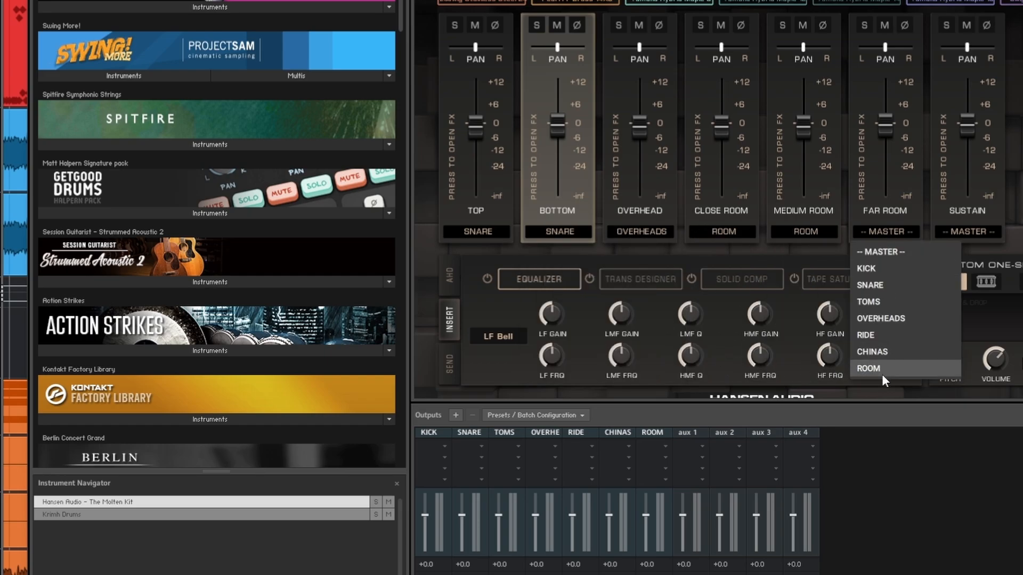
pyautogui.click(881, 374)
pyautogui.click(969, 233)
pyautogui.click(1004, 286)
pyautogui.scroll(2, 1010, 207)
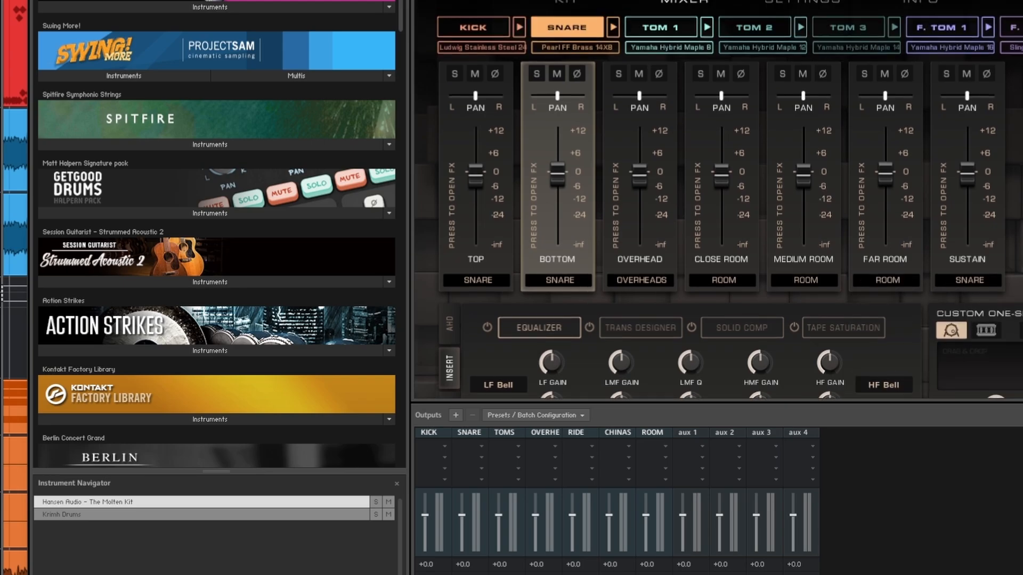
# Route TOM 1's tom and BOTTOM mics to TOMS, OVERHEAD to OVERHEADS, room mics to ROOM
pyautogui.click(684, 30)
pyautogui.scroll(-1, 830, 215)
pyautogui.click(479, 244)
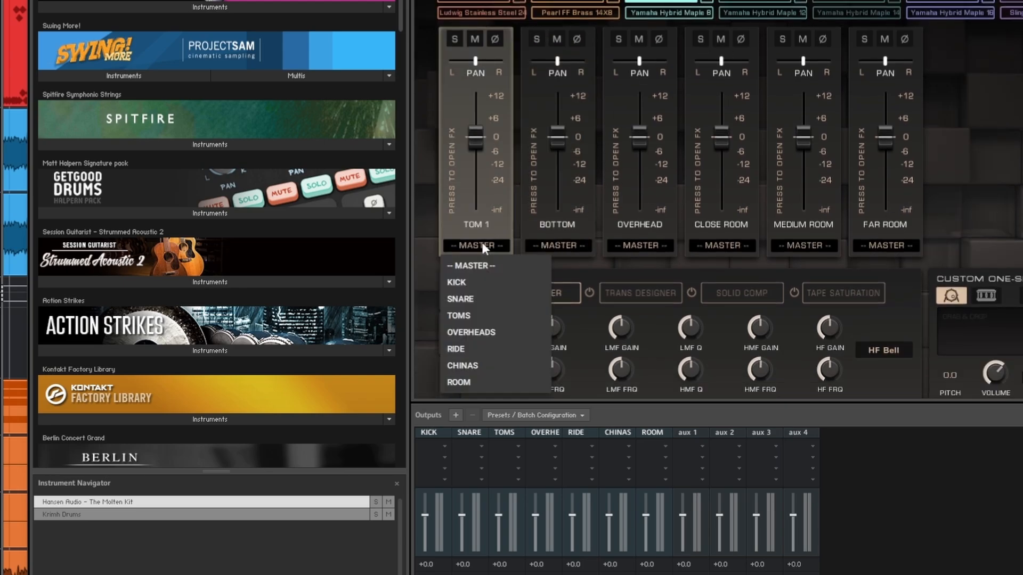
pyautogui.click(486, 319)
pyautogui.click(543, 246)
pyautogui.click(560, 317)
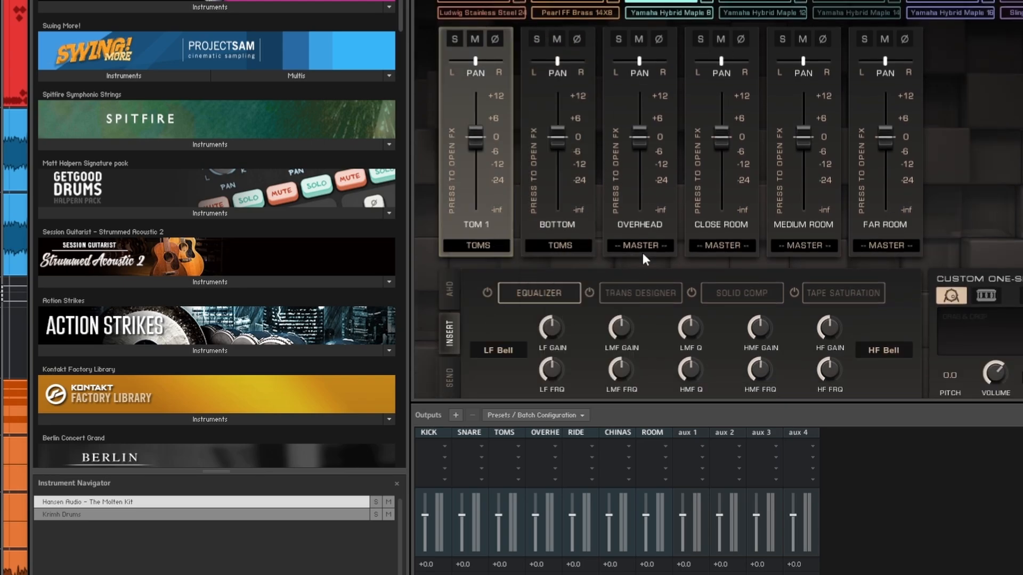
pyautogui.click(641, 248)
pyautogui.click(656, 332)
pyautogui.click(727, 245)
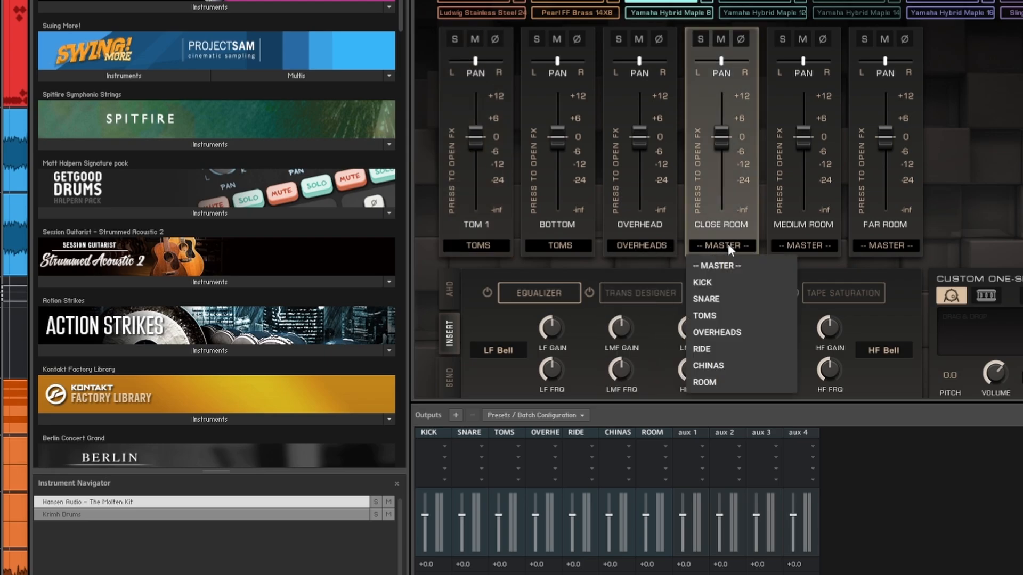
pyautogui.click(721, 382)
pyautogui.click(824, 244)
pyautogui.click(794, 383)
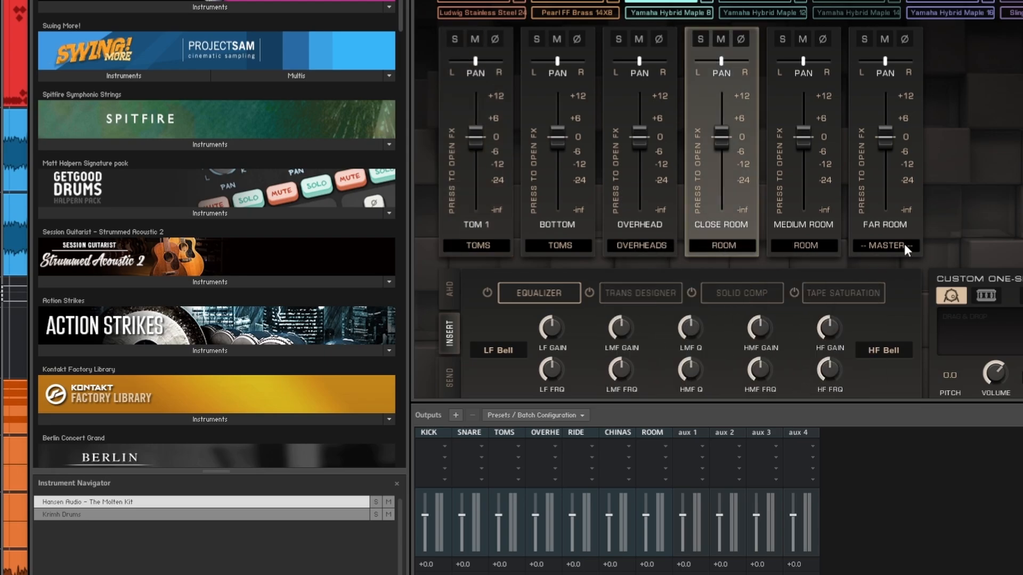
pyautogui.click(903, 245)
pyautogui.click(877, 384)
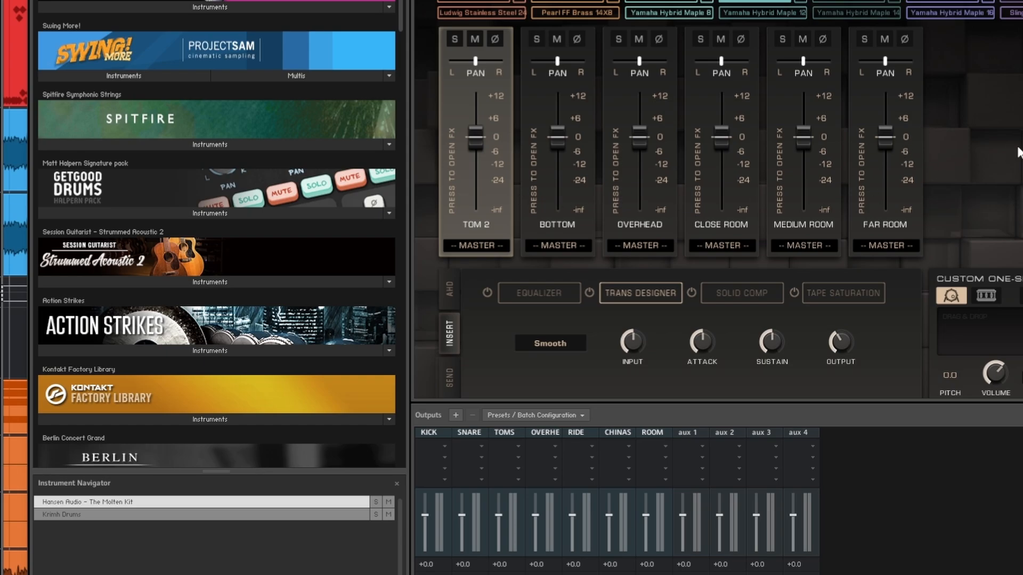
# Route TOM 2's tom and BOTTOM mics to TOMS, OVERHEAD to OVERHEADS, room mics to ROOM
pyautogui.scroll(-1, 1015, 154)
pyautogui.click(476, 233)
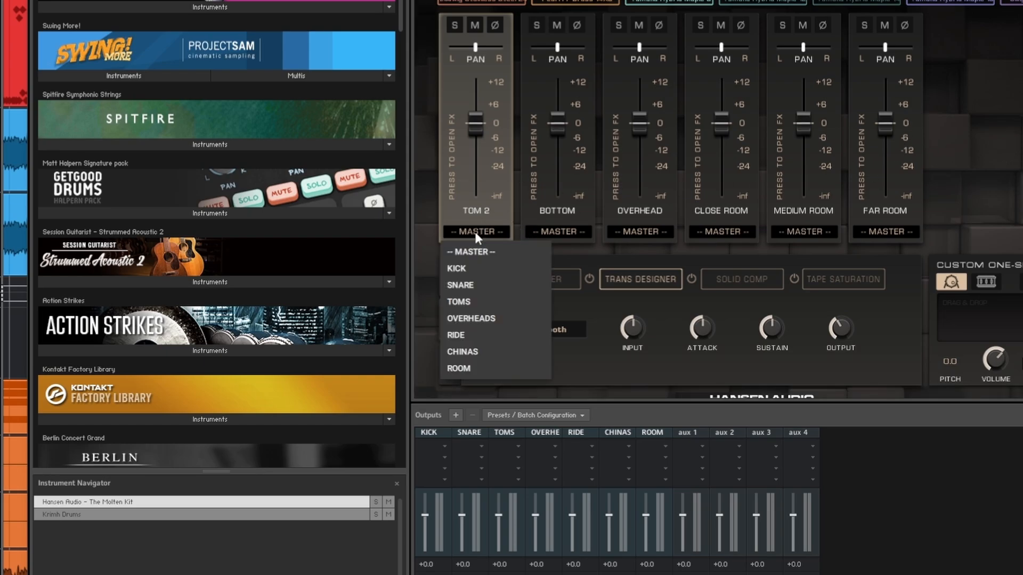
pyautogui.click(466, 352)
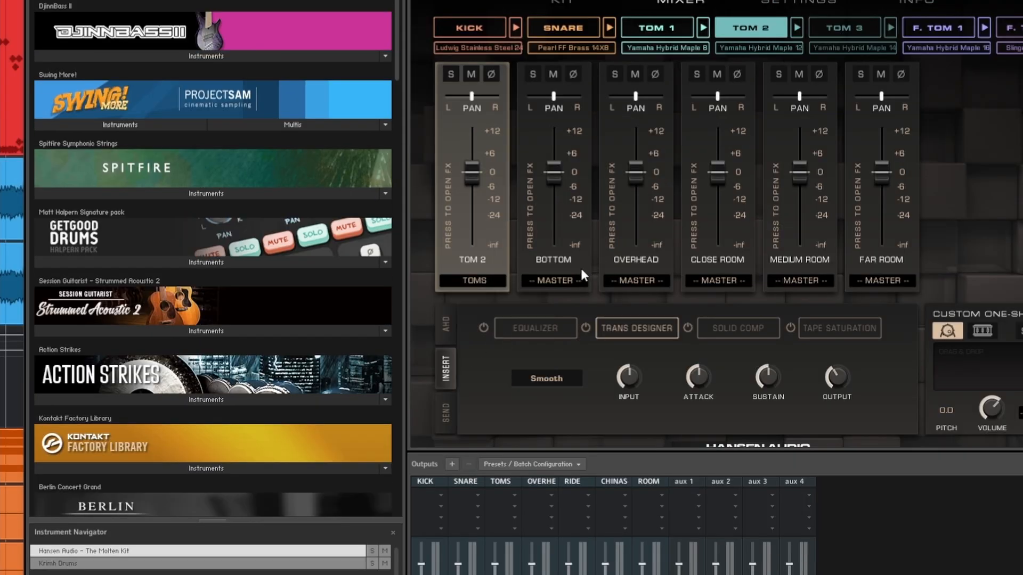
pyautogui.click(556, 280)
pyautogui.click(576, 350)
pyautogui.click(641, 281)
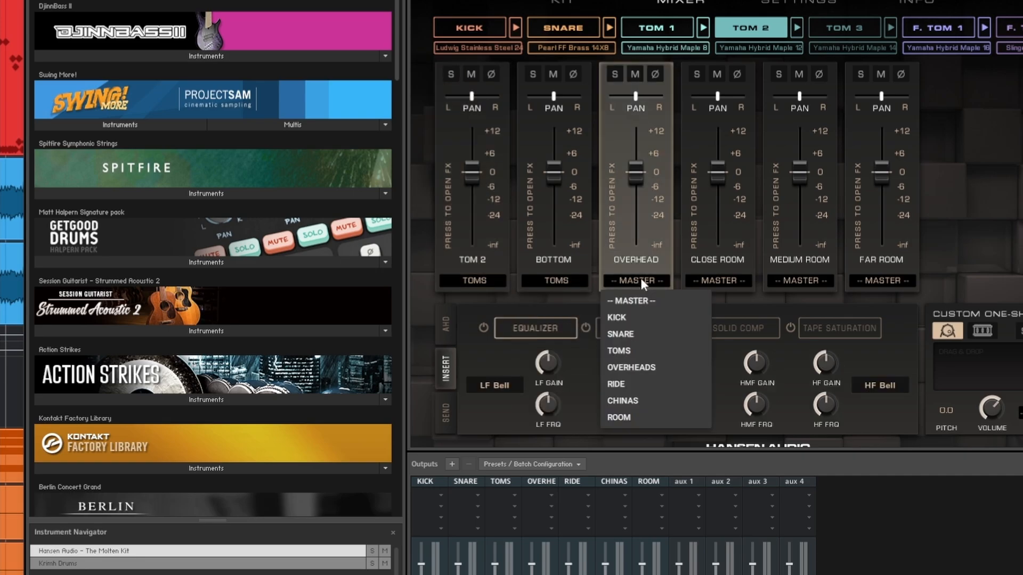
pyautogui.click(628, 367)
pyautogui.click(725, 279)
pyautogui.click(715, 413)
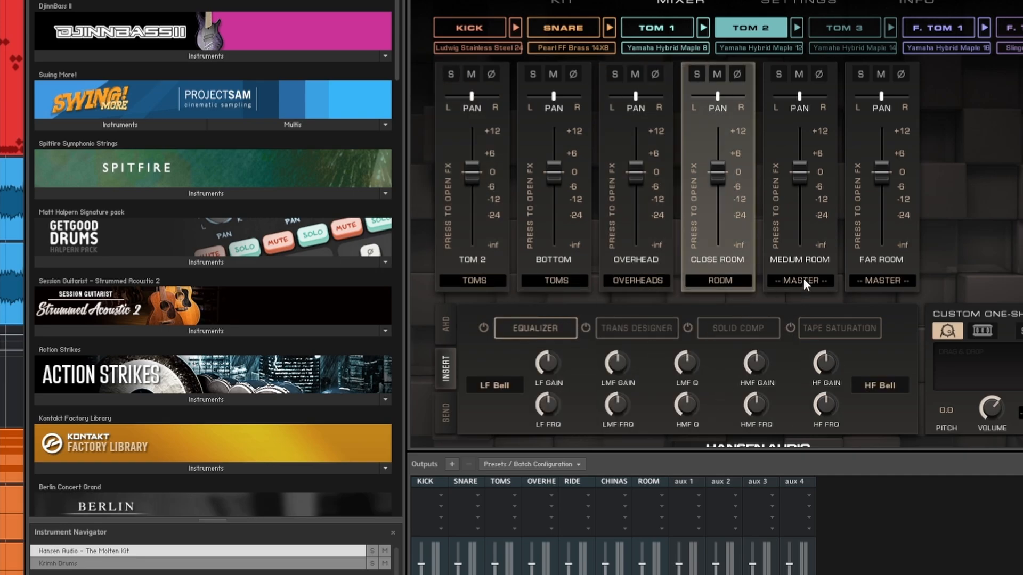
pyautogui.click(804, 278)
pyautogui.click(785, 415)
pyautogui.click(874, 283)
pyautogui.click(872, 413)
# Route TOM 3's tom and BOTTOM mics to TOMS, OVERHEAD to OVERHEADS, room mics to ROOM
pyautogui.click(815, 49)
pyautogui.click(468, 282)
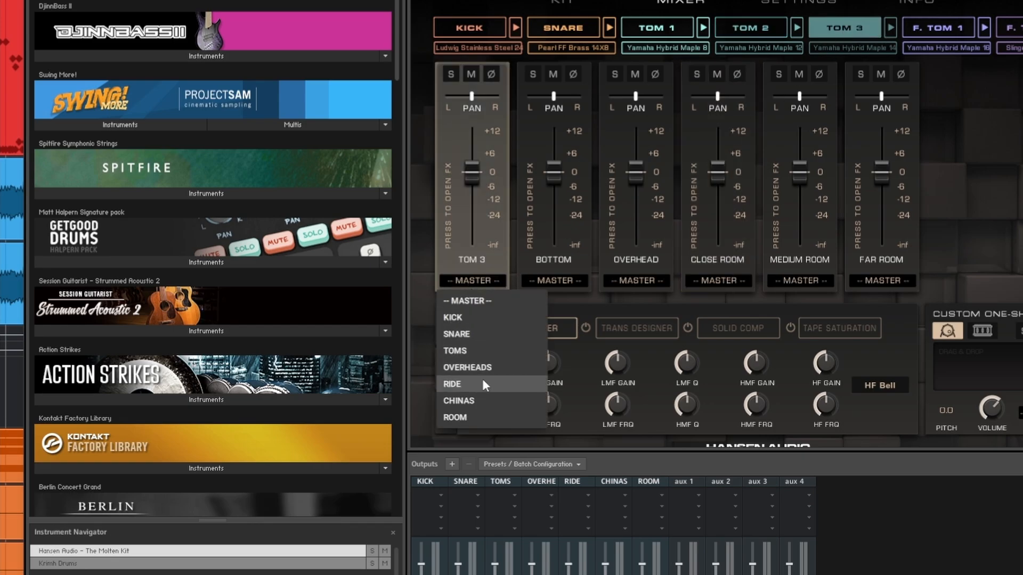
pyautogui.click(477, 351)
pyautogui.click(552, 280)
pyautogui.click(551, 352)
pyautogui.click(637, 281)
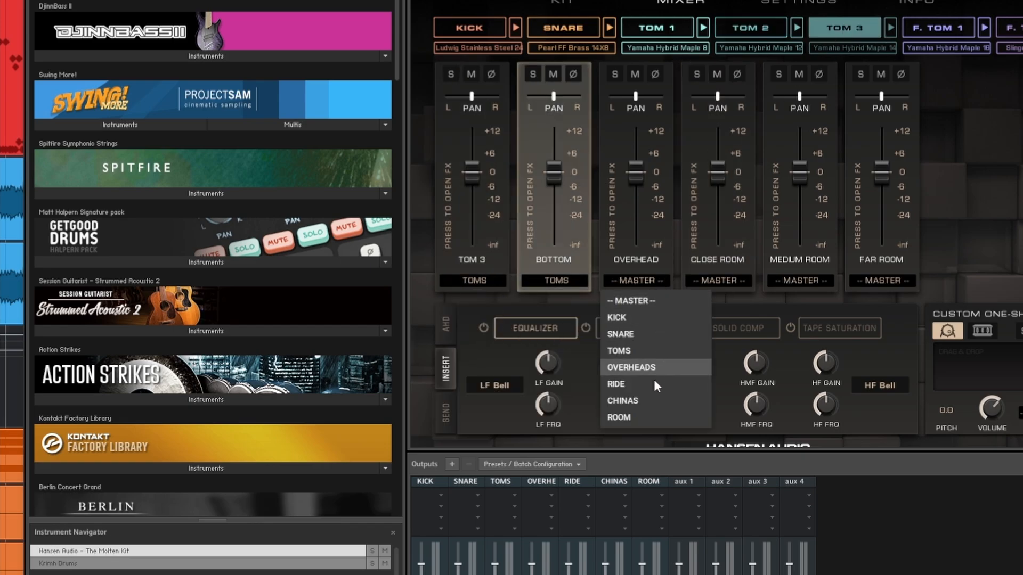
pyautogui.click(634, 367)
pyautogui.click(715, 279)
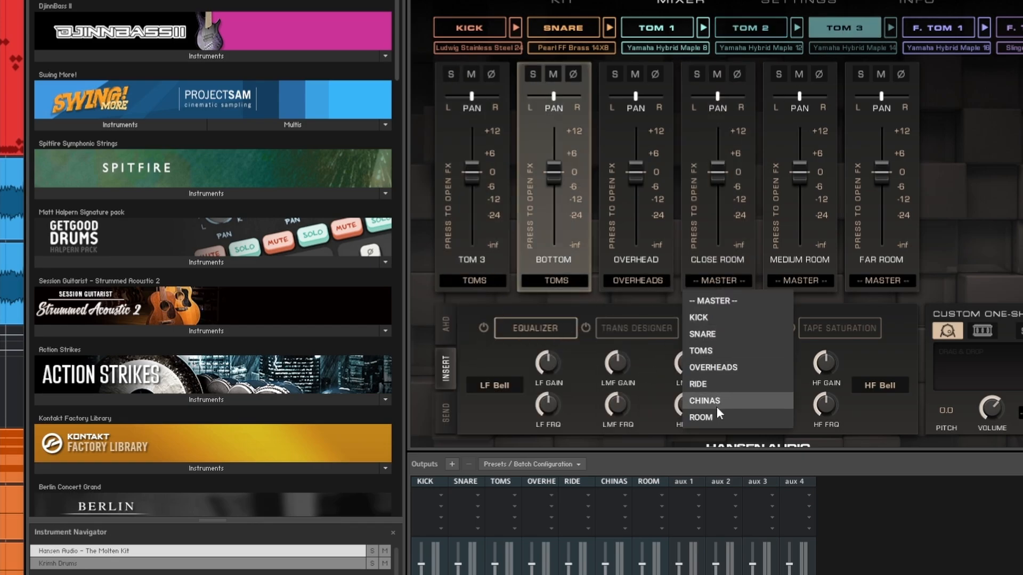
pyautogui.click(704, 416)
pyautogui.click(795, 278)
pyautogui.click(788, 417)
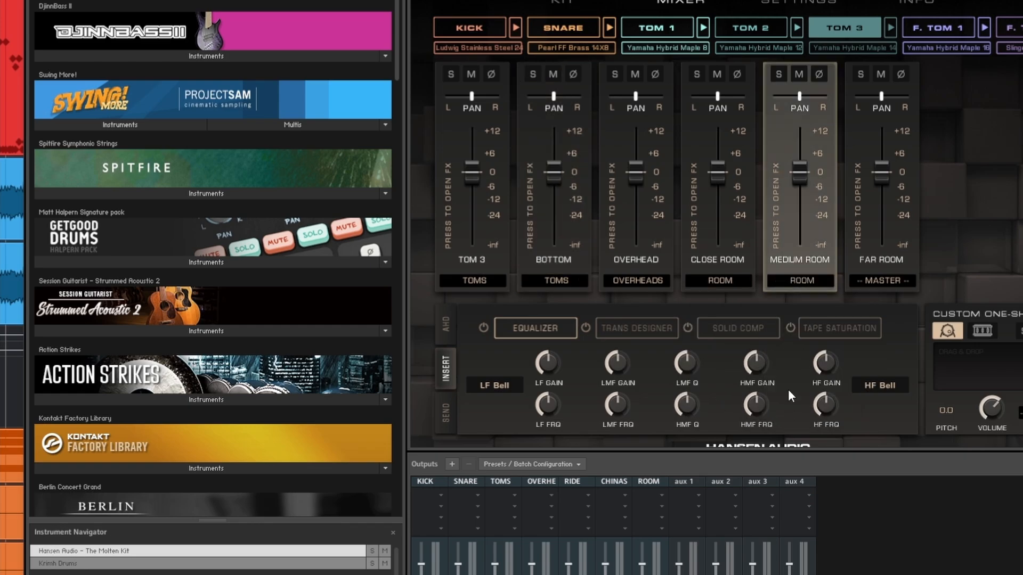
pyautogui.click(879, 281)
pyautogui.click(886, 419)
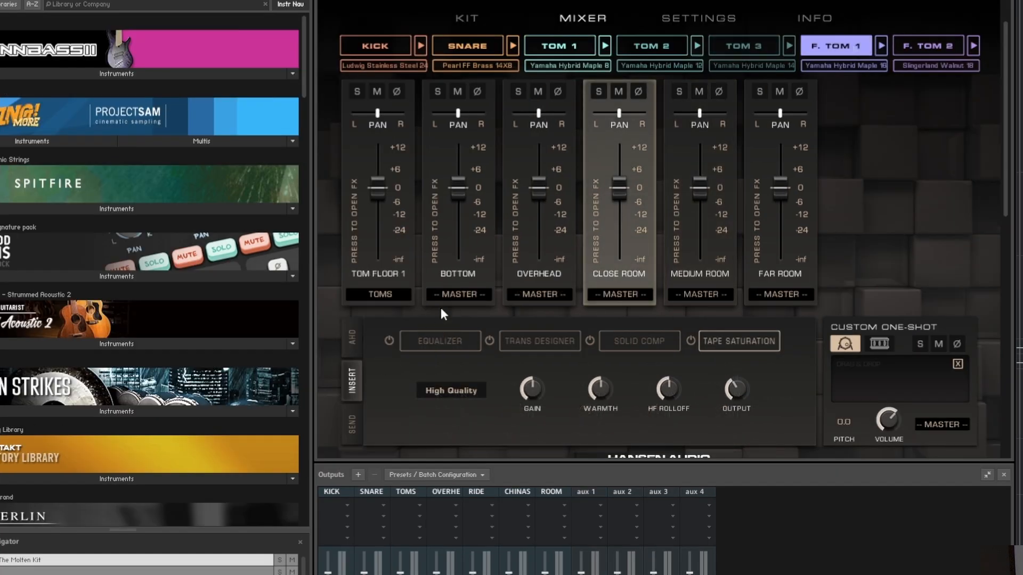
# Route F. TOM 1's BOTTOM mic to TOMS, OVERHEAD to OVERHEADS, and room mics to ROOM
pyautogui.click(456, 295)
pyautogui.click(459, 367)
pyautogui.click(536, 292)
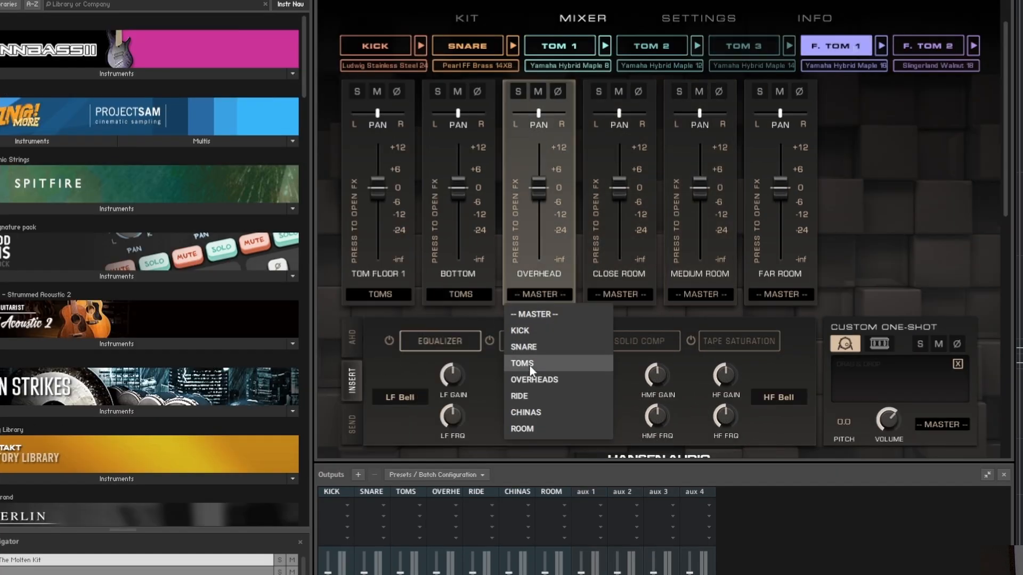
pyautogui.click(538, 380)
pyautogui.click(607, 292)
pyautogui.click(634, 429)
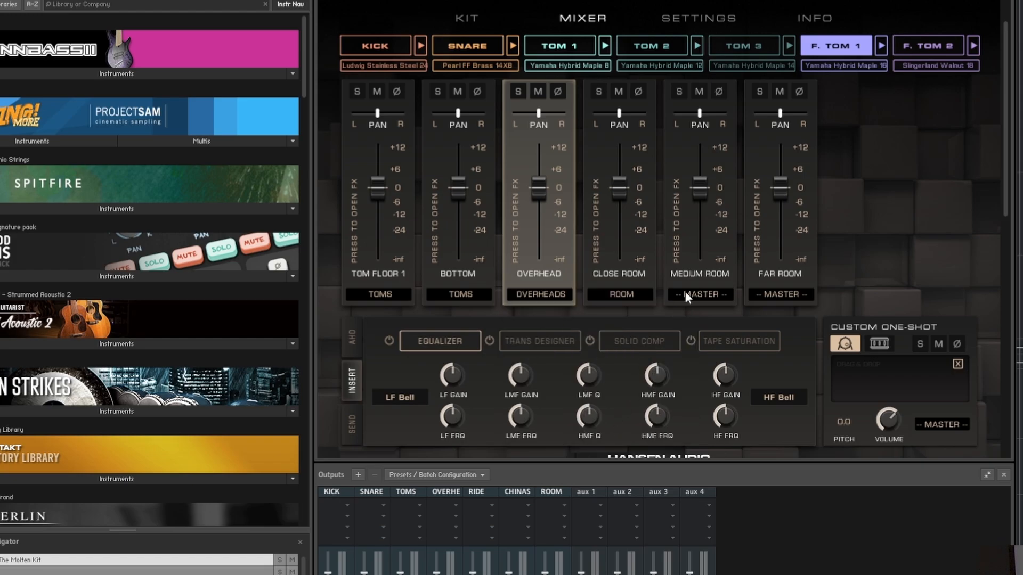
pyautogui.click(685, 292)
pyautogui.click(684, 429)
pyautogui.click(781, 295)
pyautogui.click(781, 429)
# Route F. TOM 2's floor and BOTTOM mics to TOMS, OVERHEAD to OVERHEADS, room mics to ROOM
pyautogui.click(931, 51)
pyautogui.click(380, 294)
pyautogui.click(382, 363)
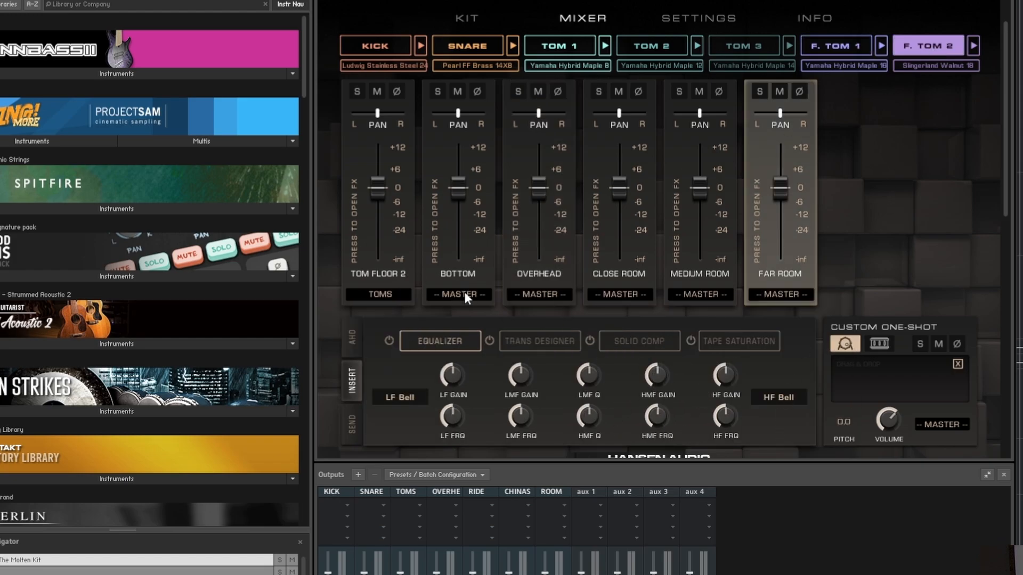
pyautogui.click(459, 294)
pyautogui.click(442, 362)
pyautogui.click(555, 293)
pyautogui.click(530, 380)
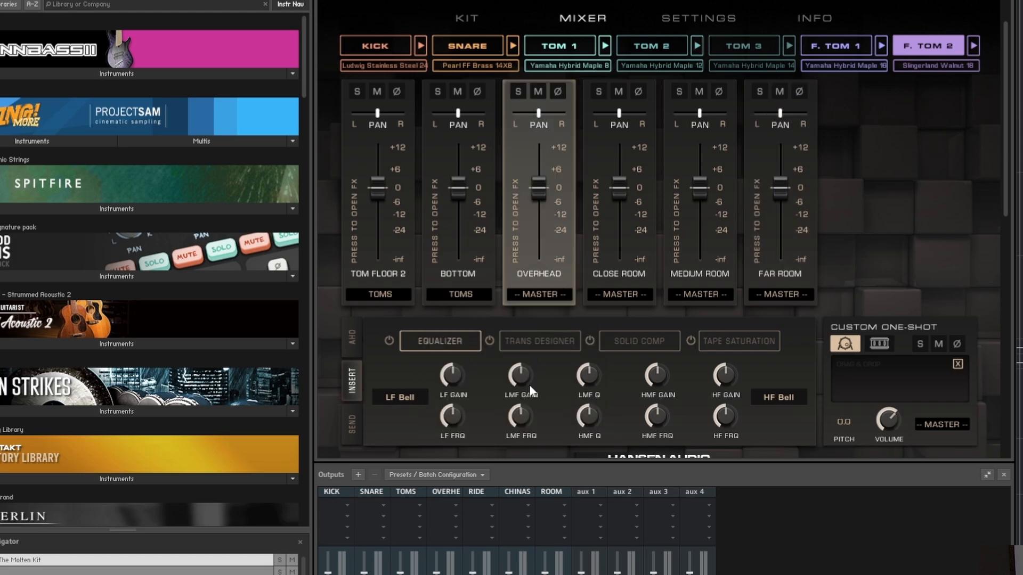
pyautogui.click(611, 294)
pyautogui.click(606, 426)
pyautogui.click(693, 290)
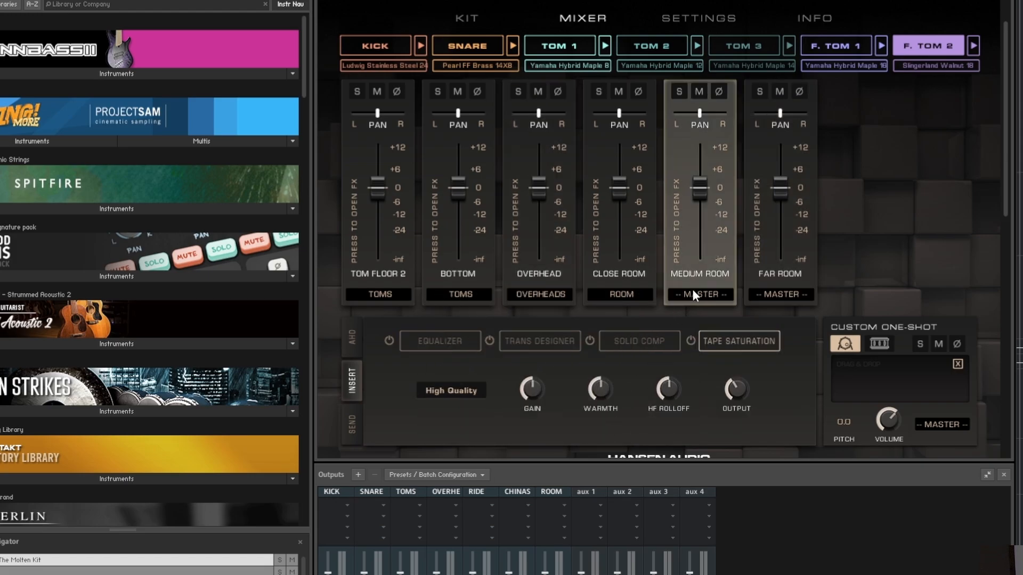
pyautogui.click(701, 294)
pyautogui.click(687, 429)
pyautogui.click(781, 294)
pyautogui.click(768, 429)
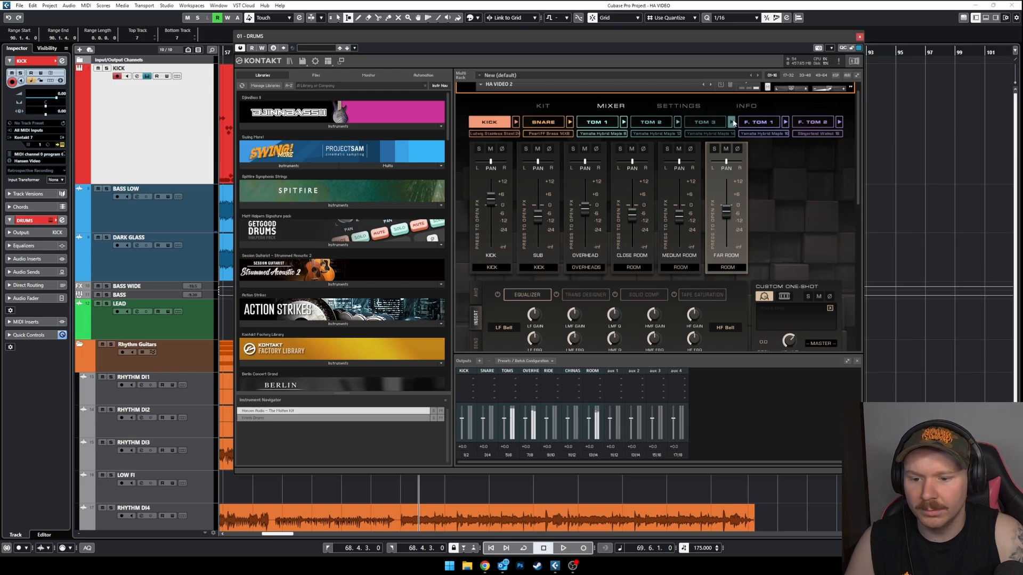
# Show the Krimh Drums mixer and send the HAT and HAT X channels to OVERHEADS
pyautogui.scroll(-3, 804, 209)
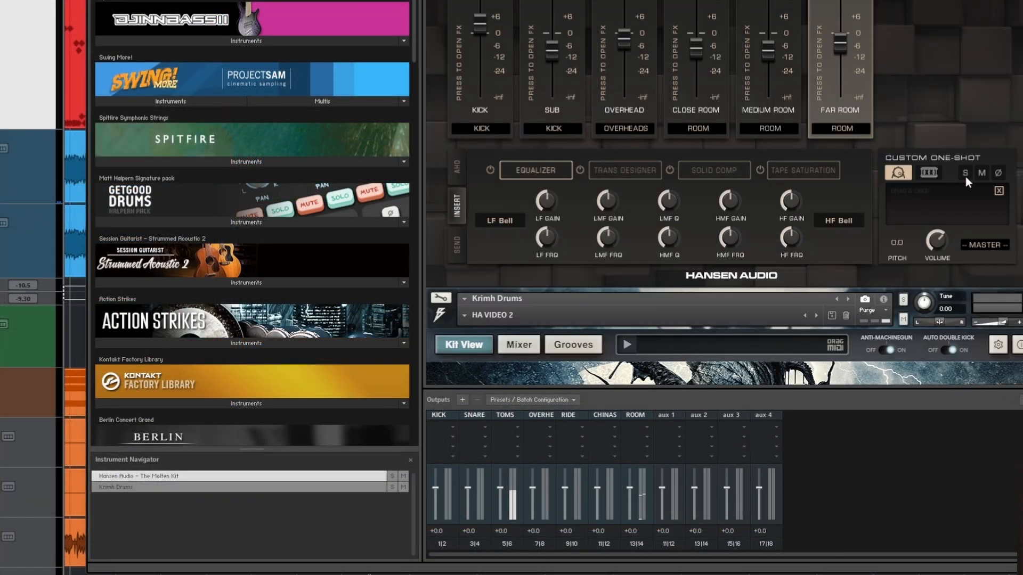
pyautogui.scroll(-8, 965, 177)
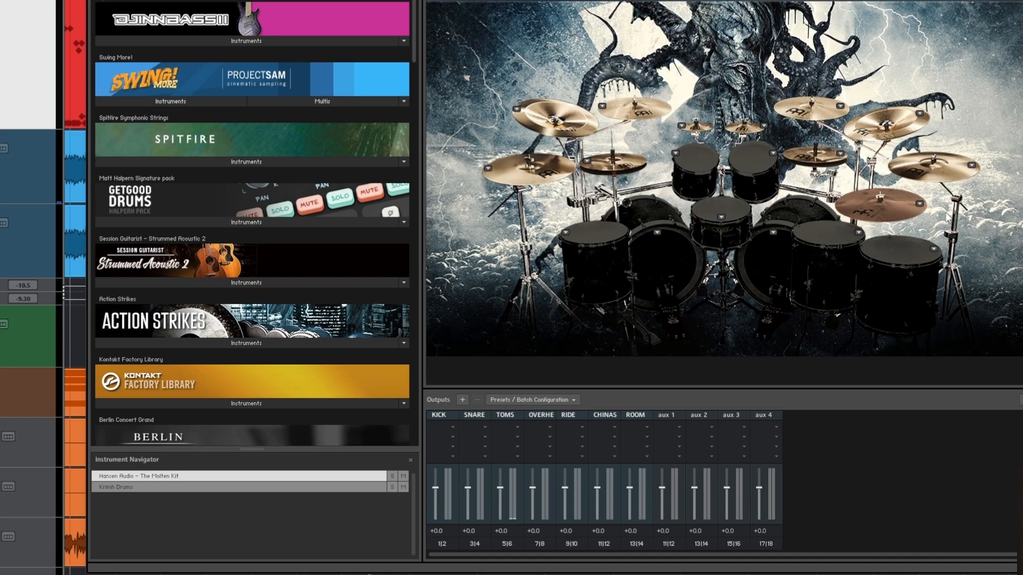
pyautogui.scroll(2, 947, 216)
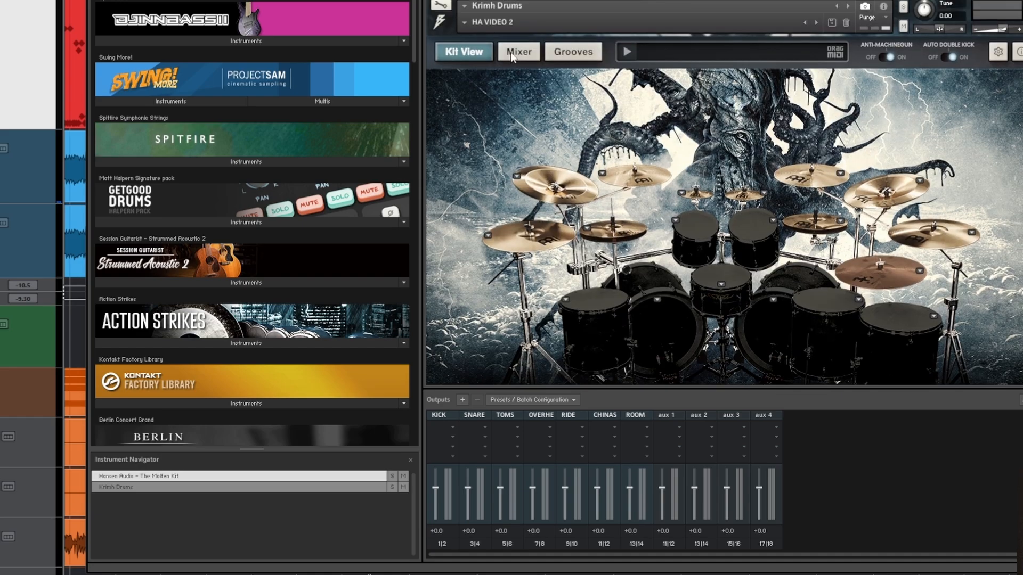
pyautogui.click(513, 55)
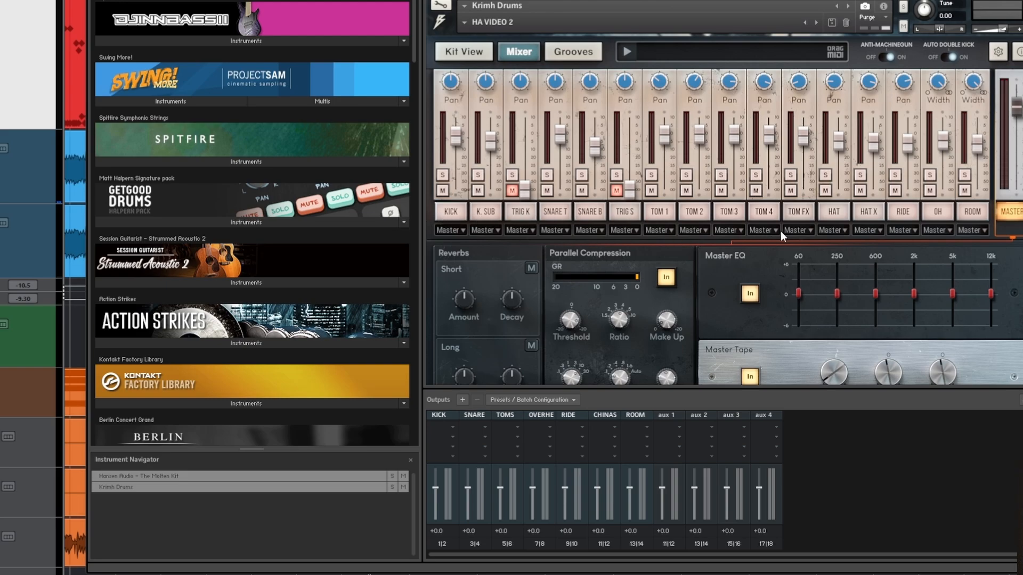
pyautogui.click(839, 231)
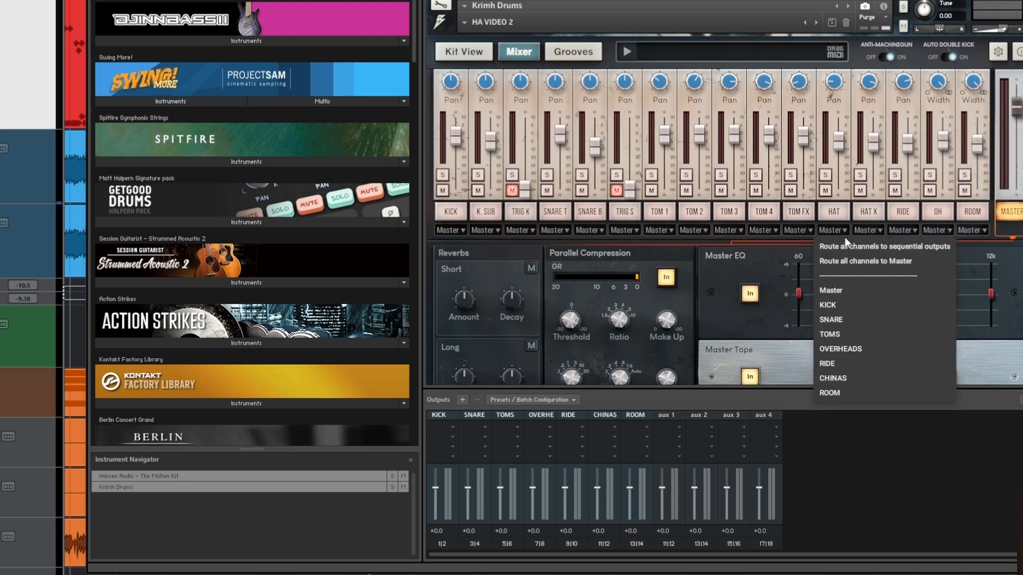
pyautogui.click(851, 350)
pyautogui.click(877, 231)
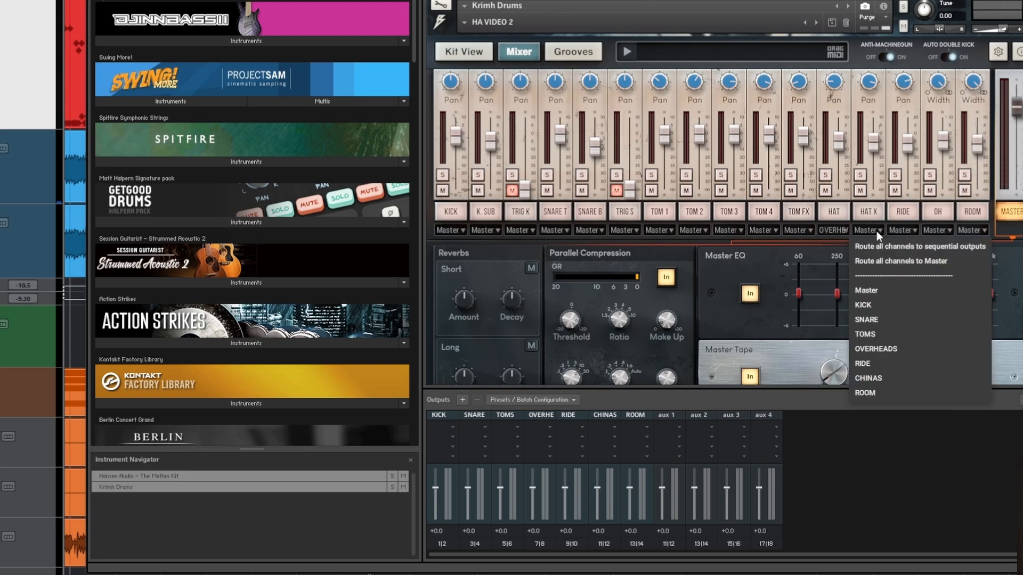
pyautogui.click(885, 347)
# Route RIDE to RIDE, OH to OVERHEADS and ROOM to ROOM, then return to the kit picture
pyautogui.click(906, 231)
pyautogui.click(910, 364)
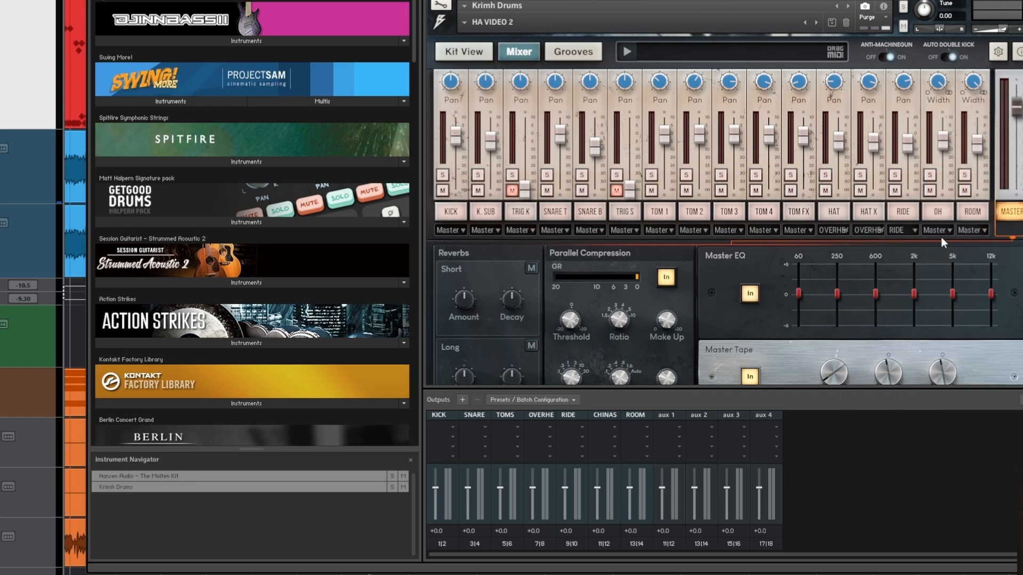
pyautogui.click(942, 228)
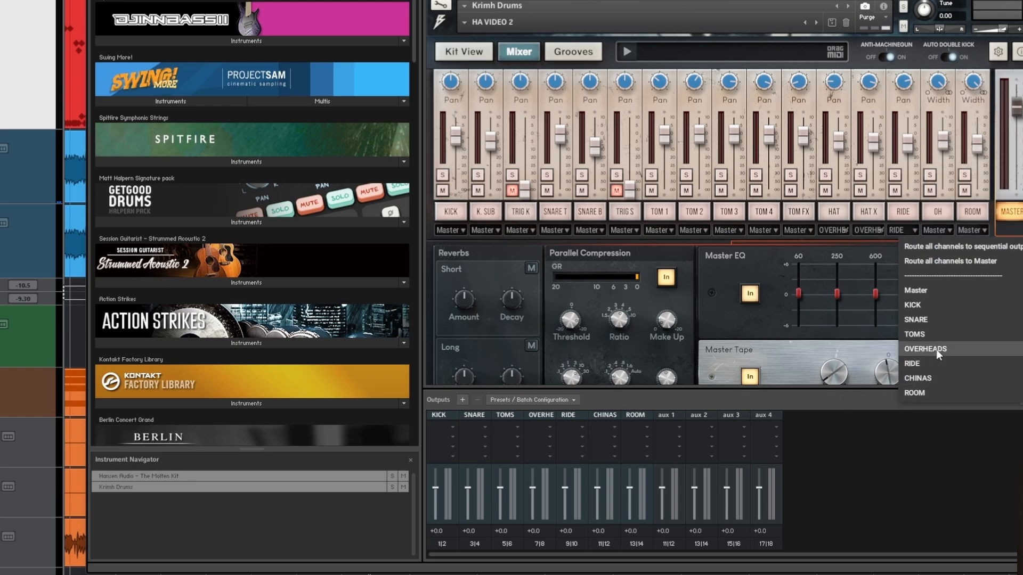
pyautogui.click(935, 349)
pyautogui.click(984, 229)
pyautogui.click(936, 391)
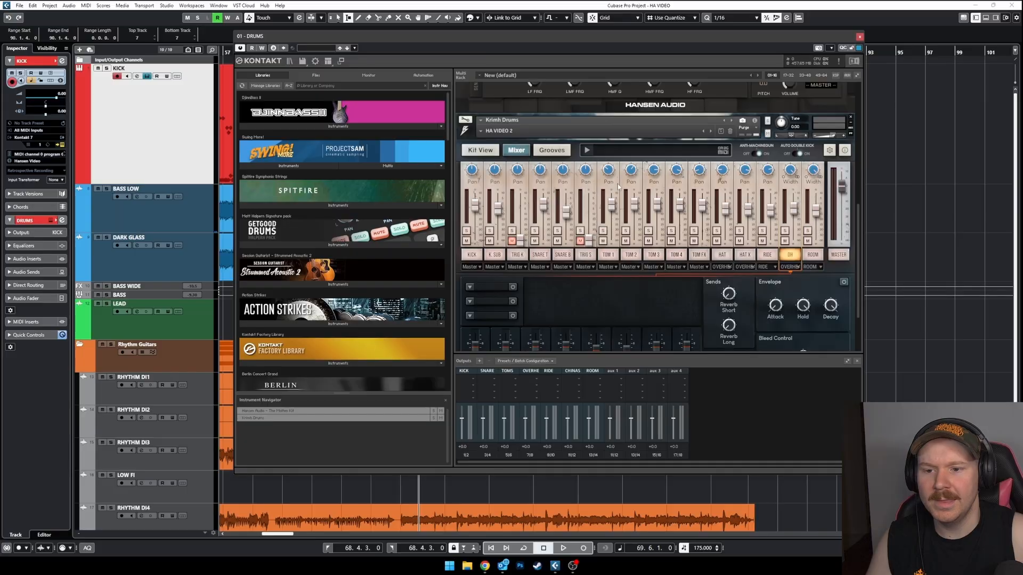
pyautogui.click(480, 150)
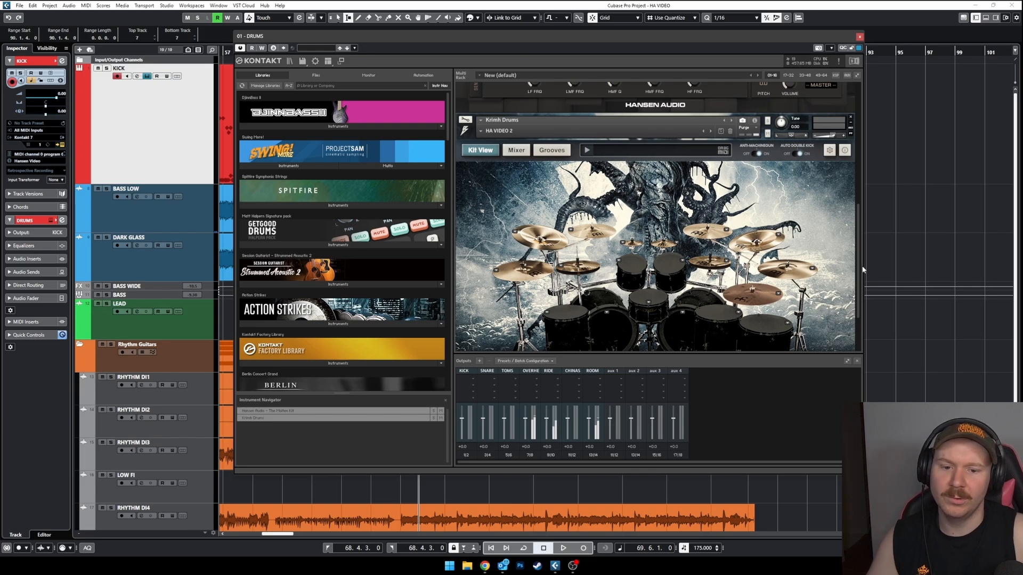
# Scroll the Kontakt rack up so The Molten Kit's mixer is visible again
pyautogui.moveTo(856, 257); pyautogui.dragTo(845, 113)
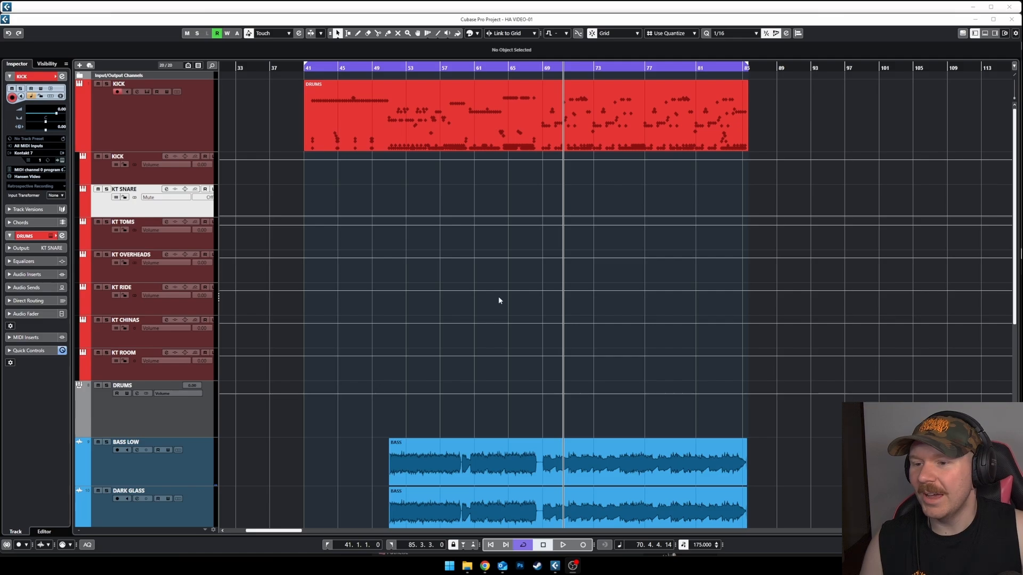
# Check the Inspector output of KT SNARE, TOMS, OVERHEADS, RIDE, CHINAS and ROOM in turn
pyautogui.scroll(-3, 454, 299)
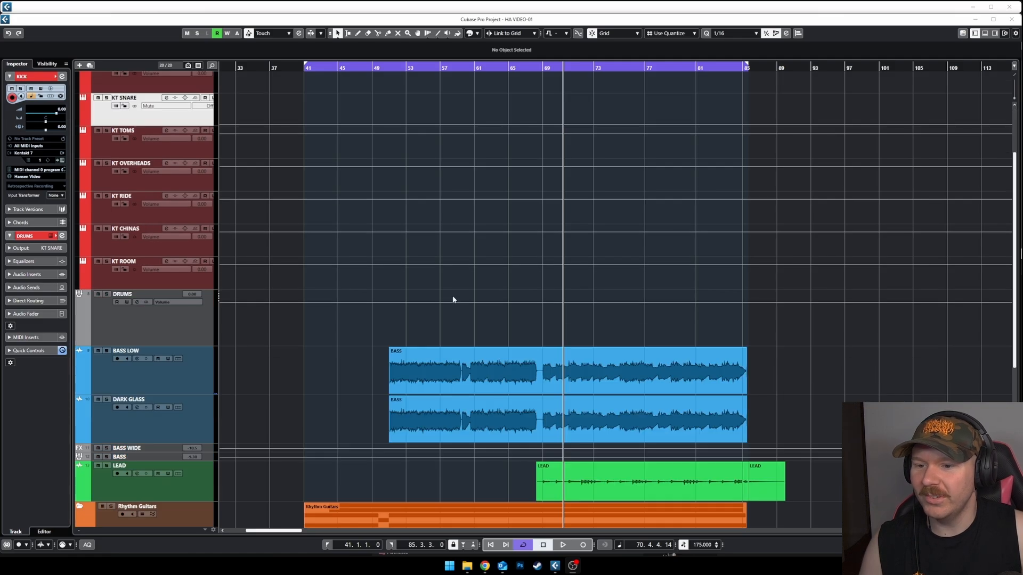
pyautogui.scroll(3, 453, 299)
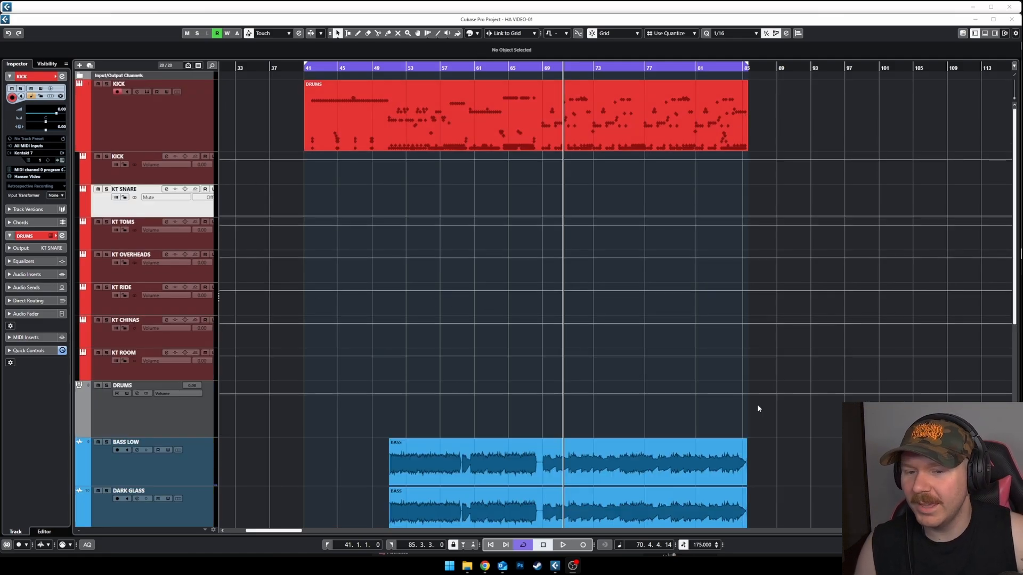
pyautogui.click(131, 178)
pyautogui.click(136, 205)
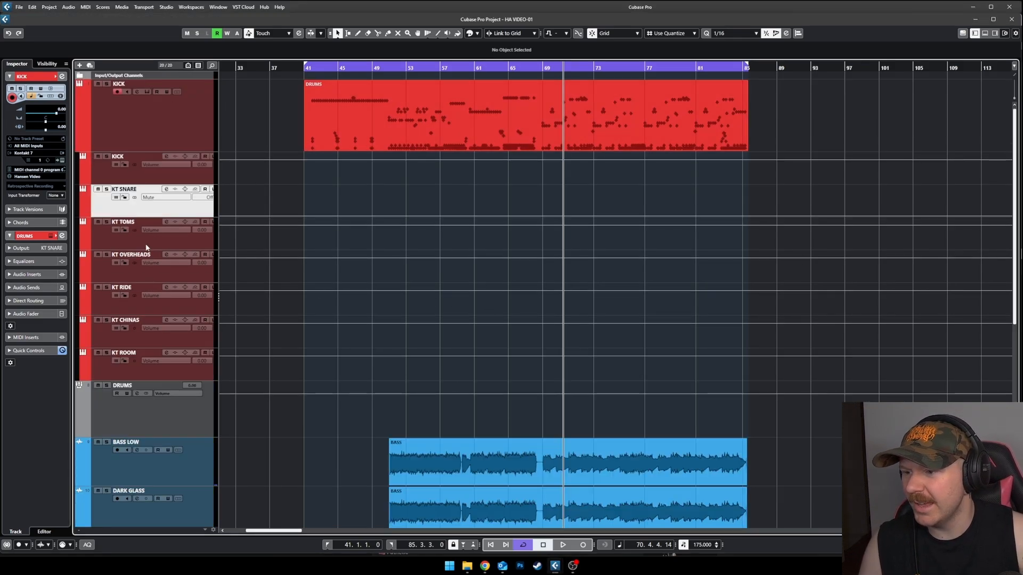
pyautogui.click(138, 237)
pyautogui.click(140, 269)
pyautogui.click(141, 304)
pyautogui.click(143, 332)
pyautogui.click(149, 367)
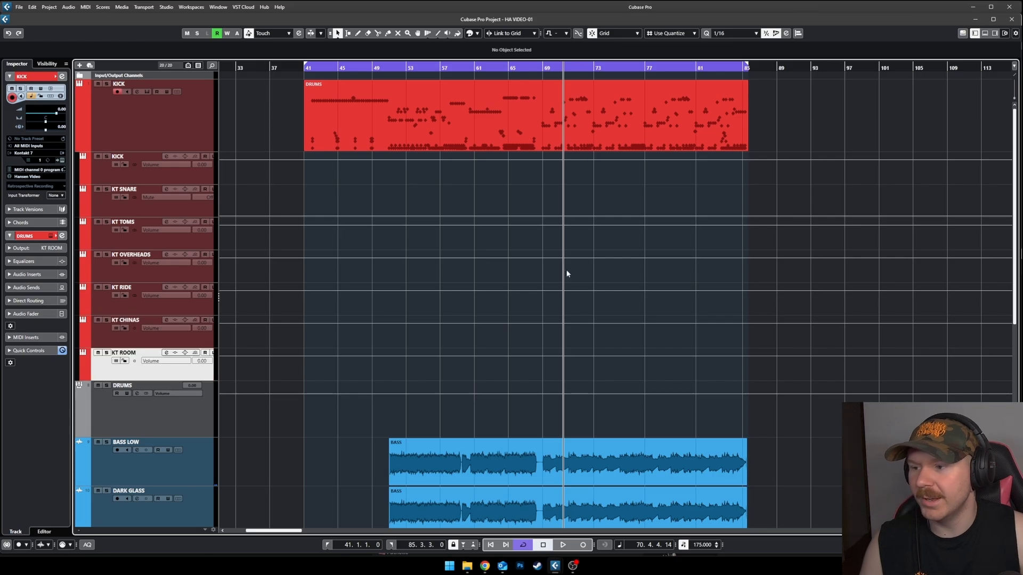